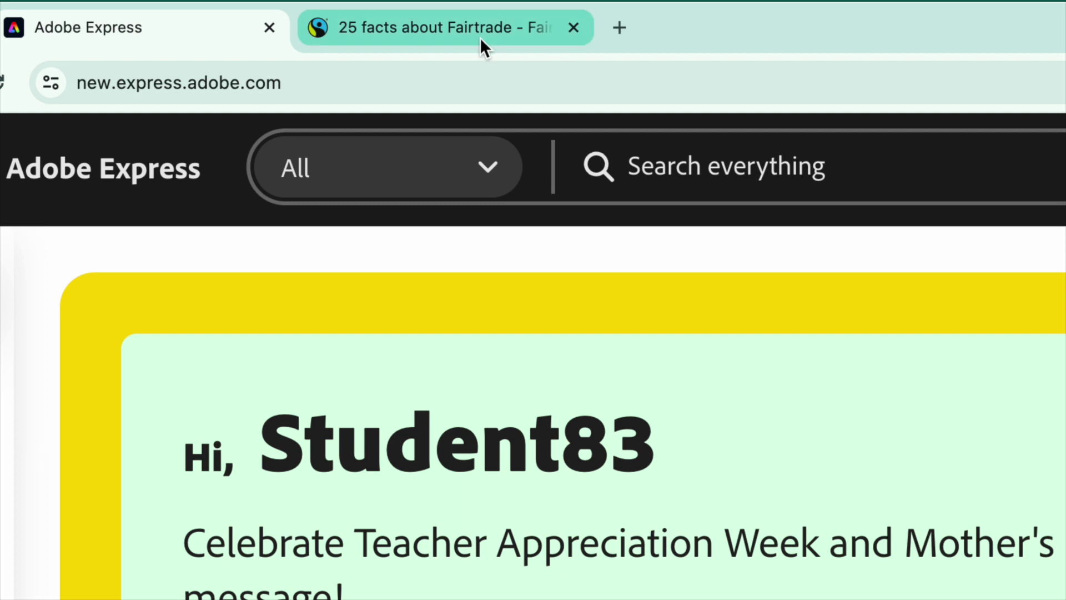
# - Switch to the "25 facts about Fairtrade" web page and skim through its numbered facts
pyautogui.click(410, 31)
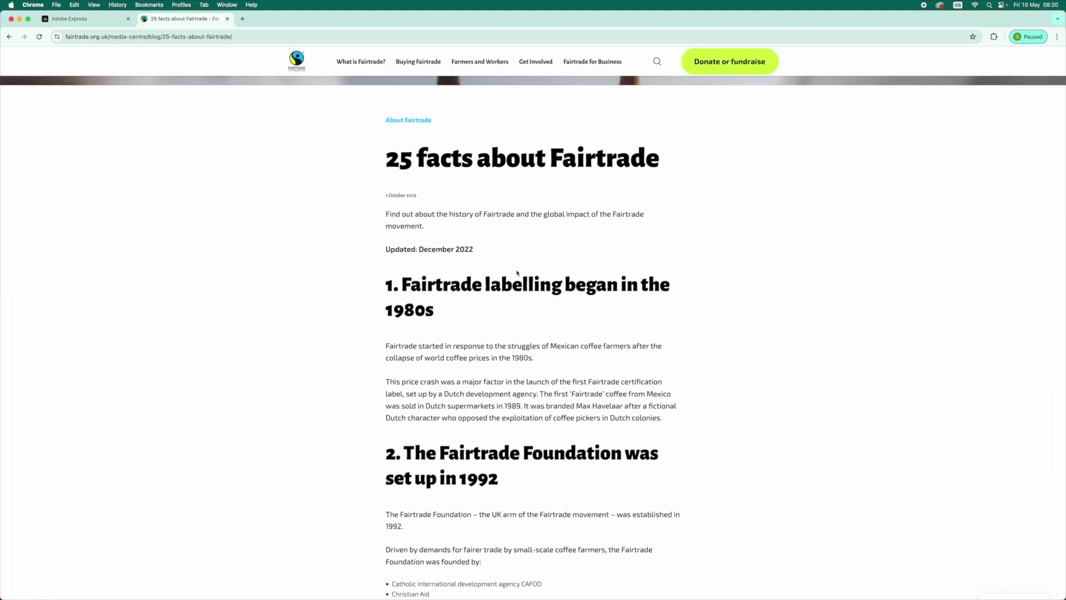
pyautogui.scroll(-10, 529, 315)
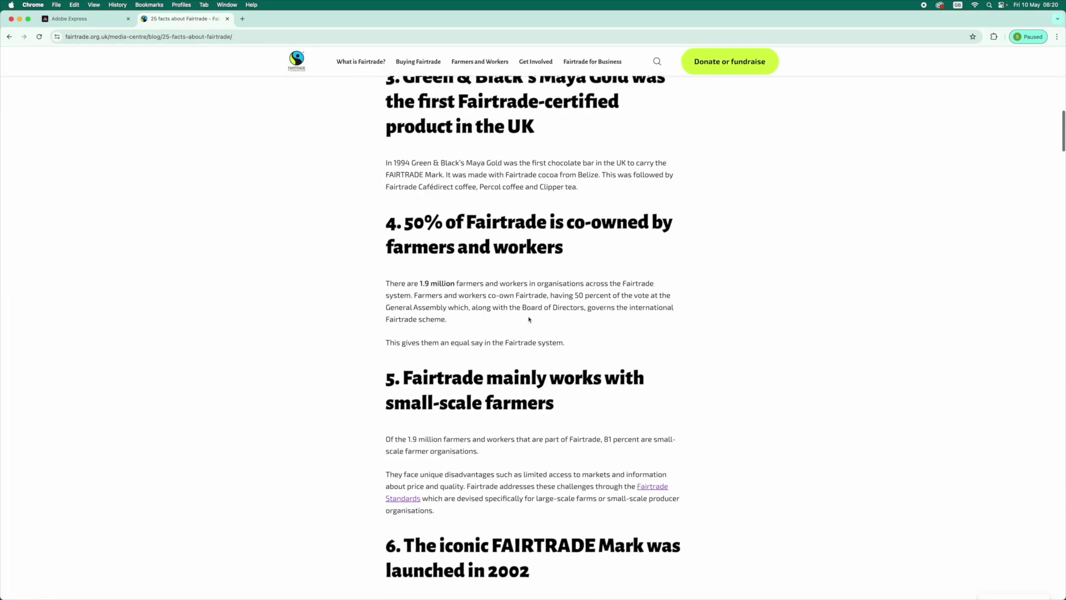
pyautogui.scroll(-12, 527, 321)
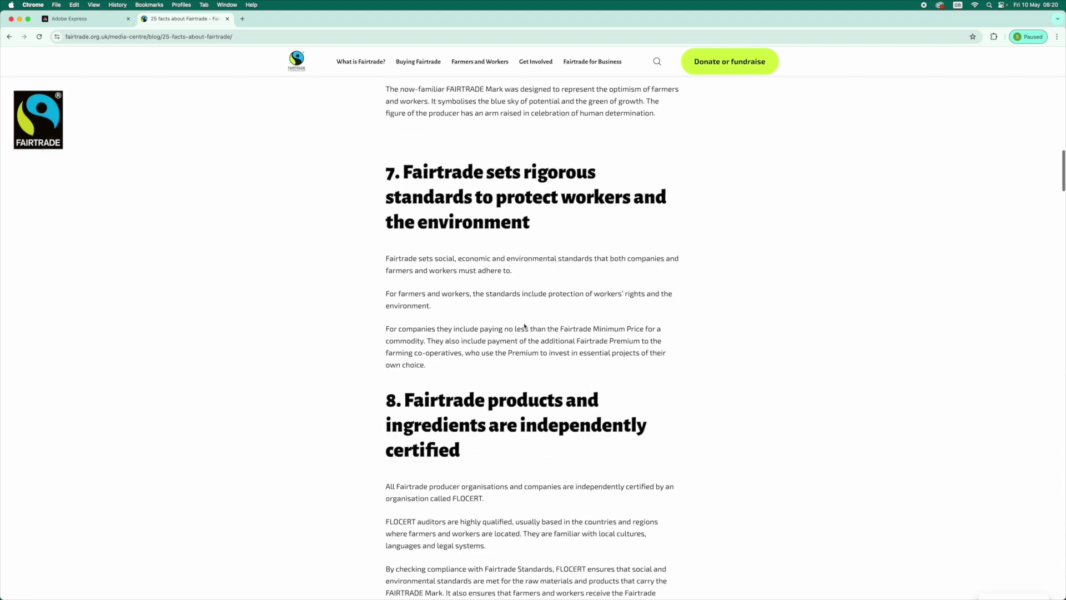
pyautogui.scroll(-13, 523, 323)
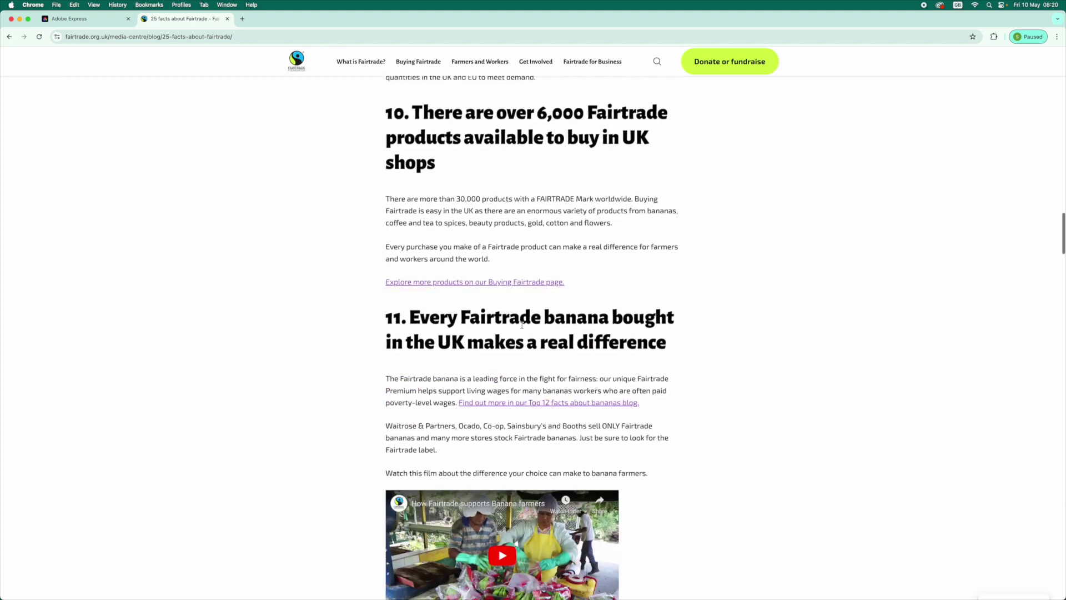
pyautogui.scroll(20, 524, 326)
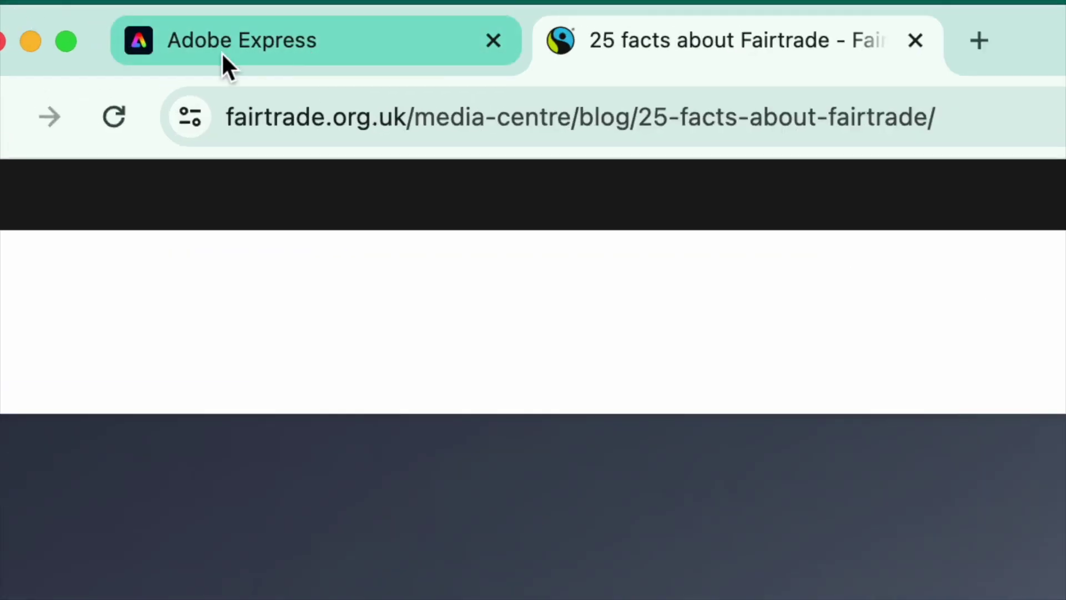
# - Switch back to Adobe Express and create a blank 11 × 17 in graphic
pyautogui.click(65, 20)
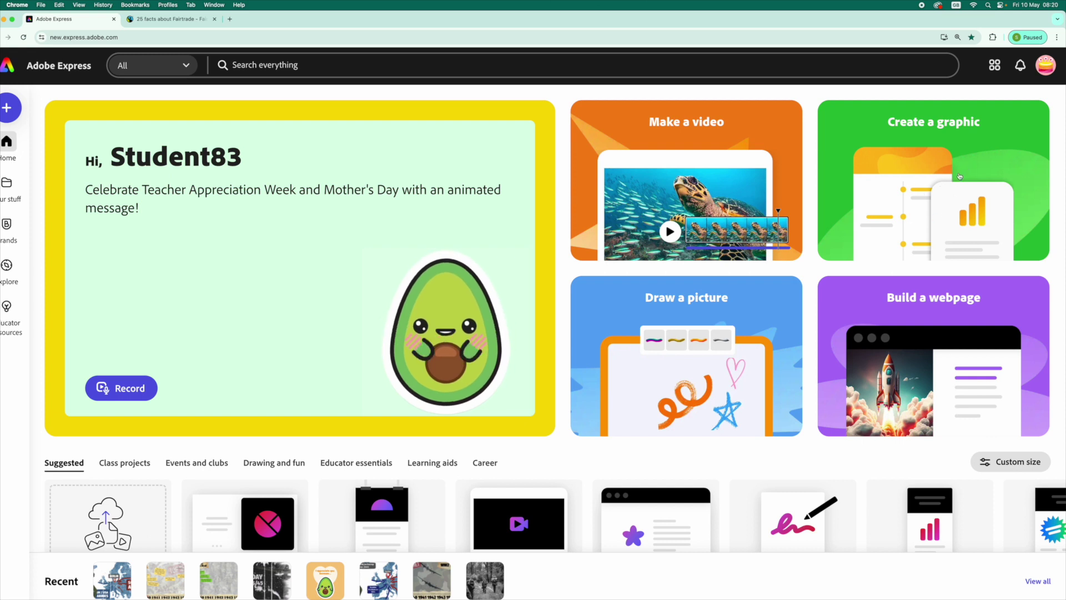
pyautogui.click(963, 171)
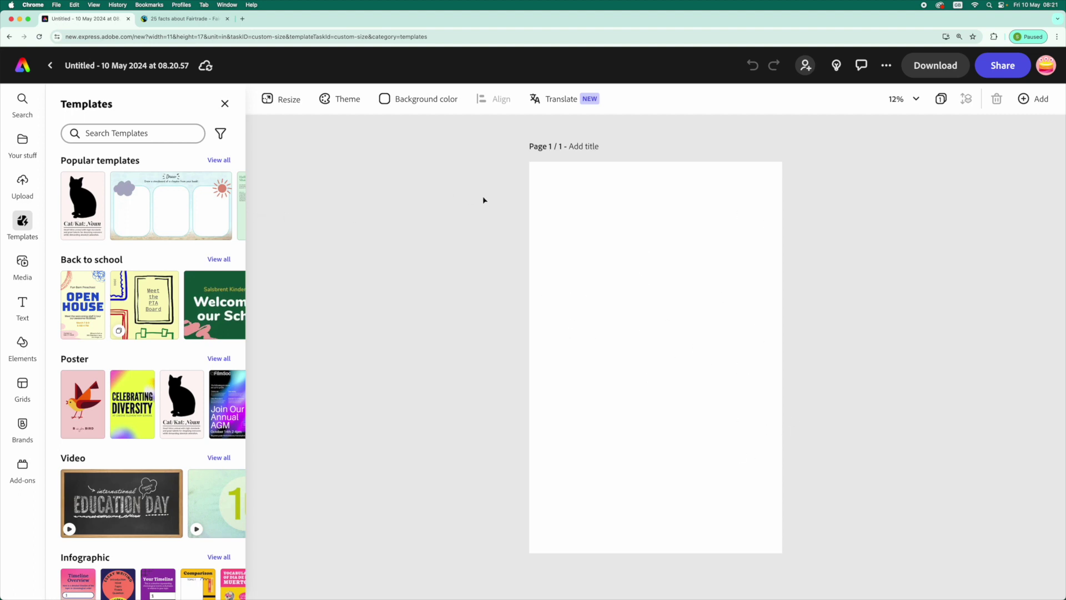
# - On the Fairtrade facts page, find fact 9 and highlight the words "coffee and bananas that"
pyautogui.moveTo(24, 16)
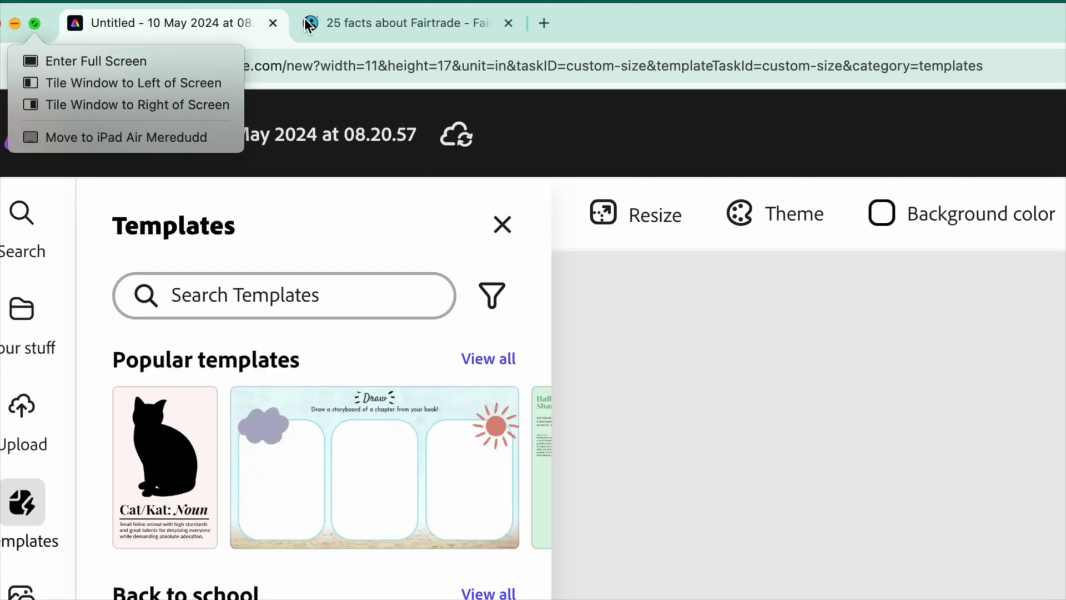
pyautogui.click(337, 25)
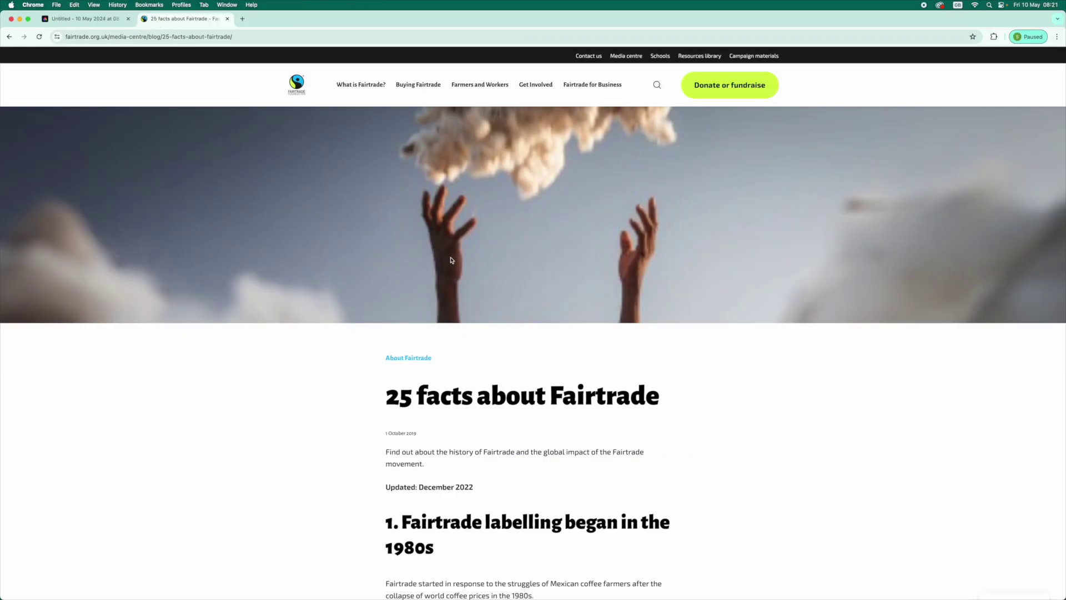
pyautogui.scroll(-6, 424, 337)
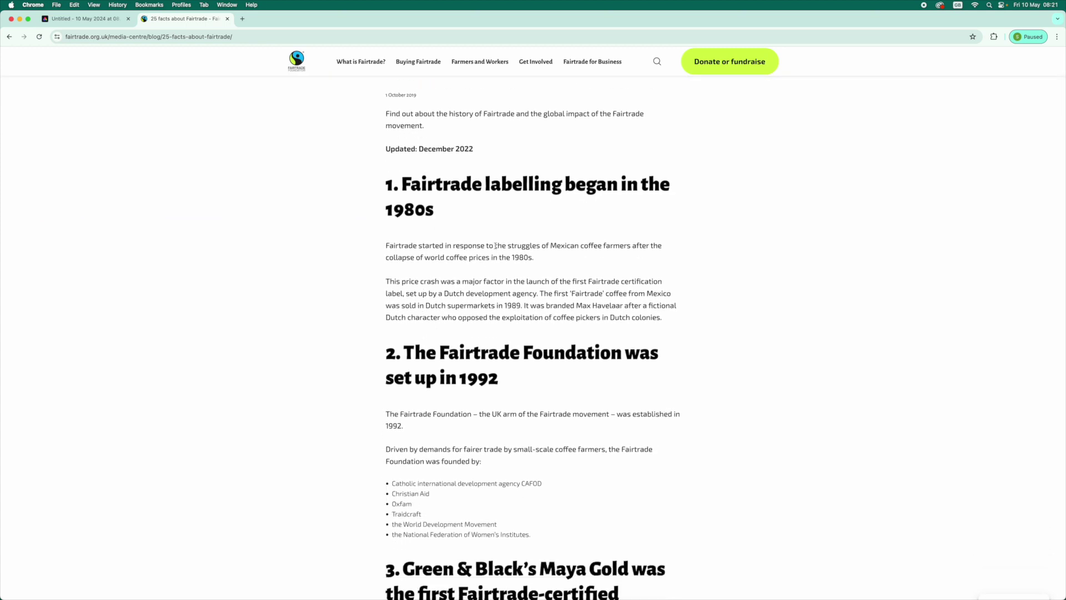
pyautogui.scroll(-20, 496, 246)
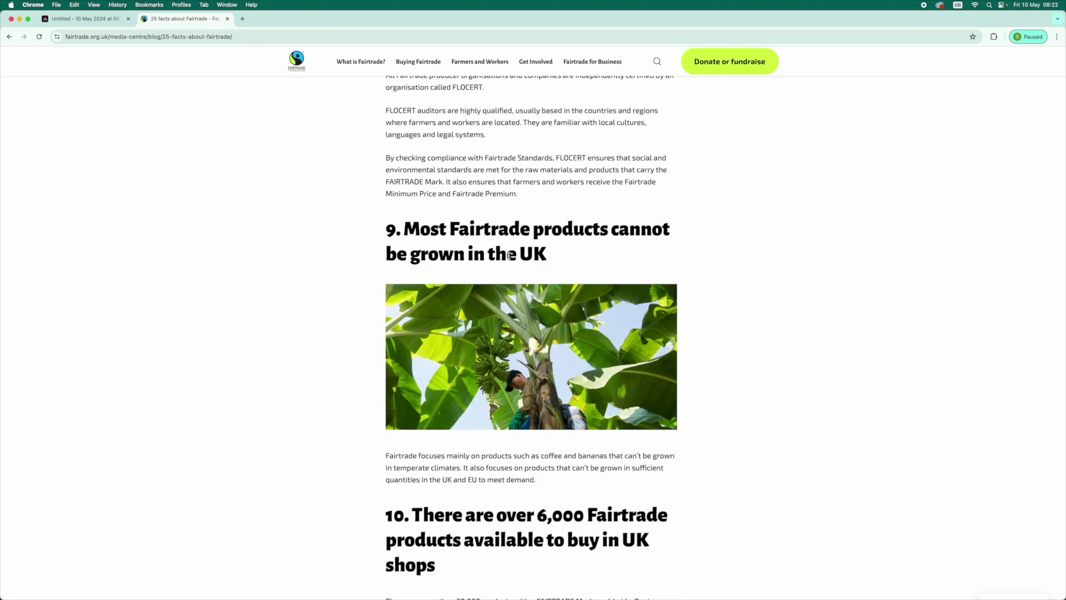
pyautogui.tripleClick(563, 152)
pyautogui.click(564, 152)
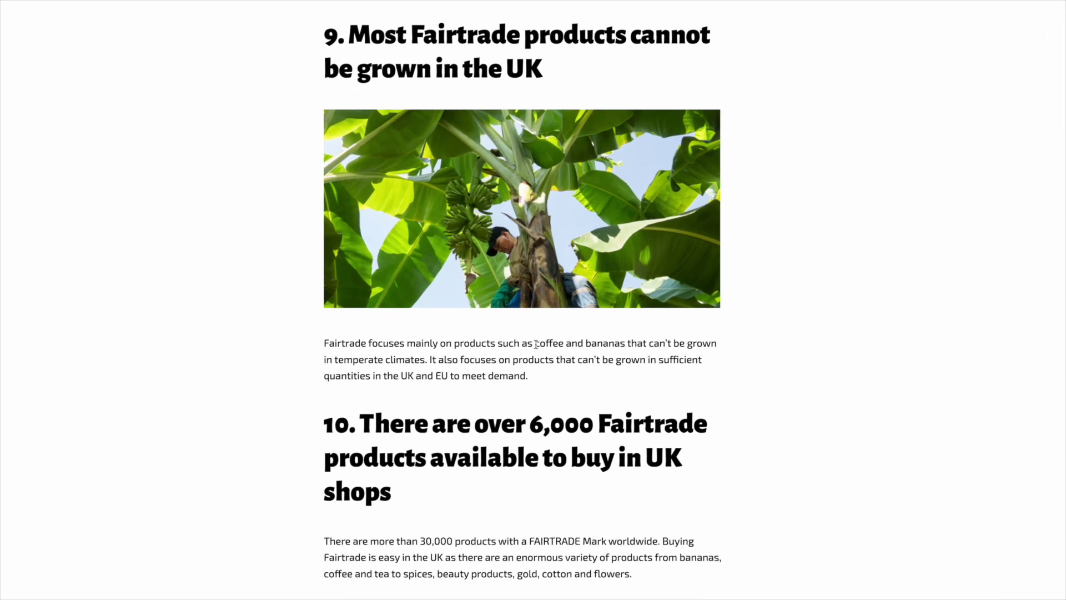
pyautogui.moveTo(536, 345); pyautogui.dragTo(648, 345)
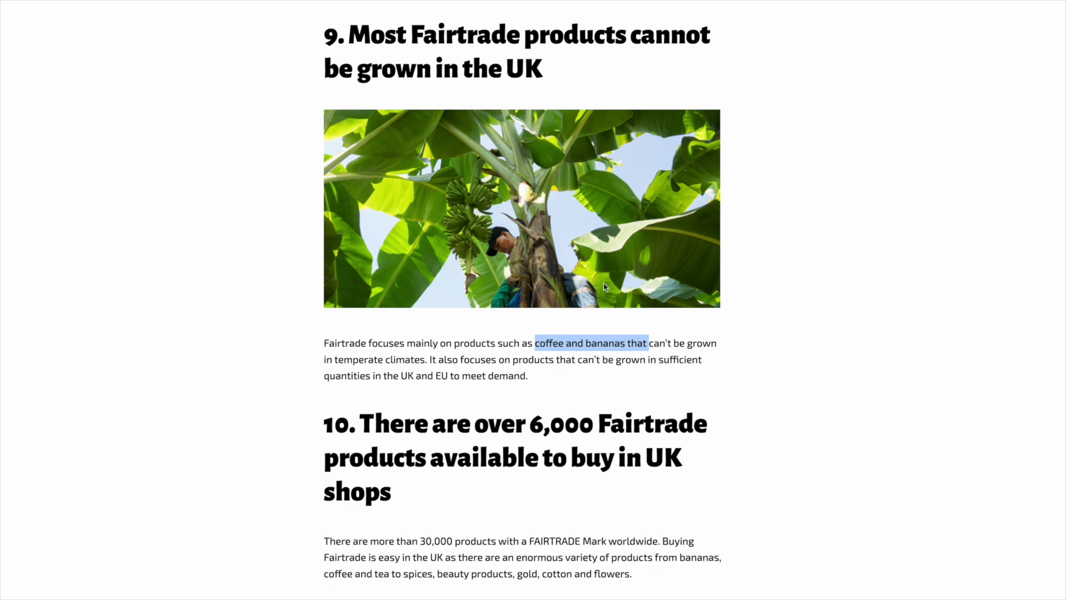
pyautogui.scroll(1, 564, 75)
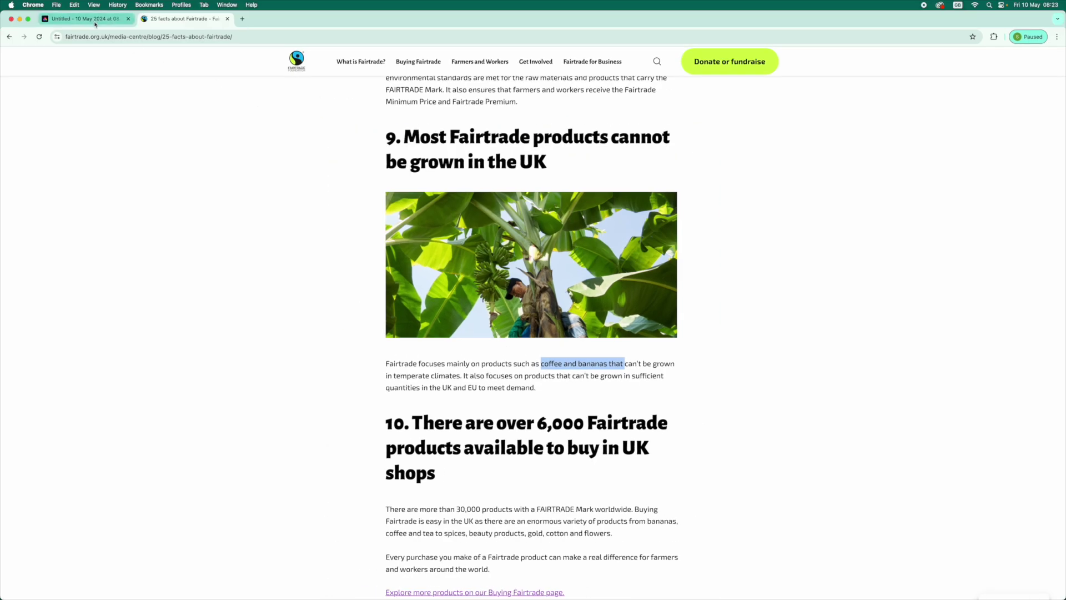
# - Back in Adobe Express, start a Square (1:1) text-to-image with the prompt "flatlay of bananas and coffee beans on a wooden table in the sunshine."
pyautogui.click(85, 20)
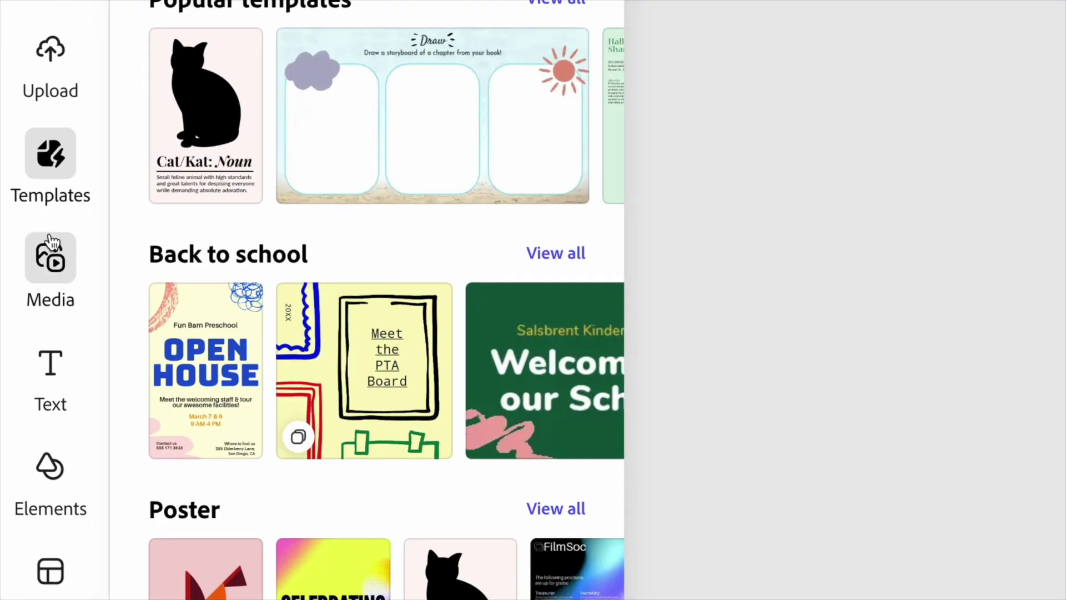
pyautogui.click(45, 260)
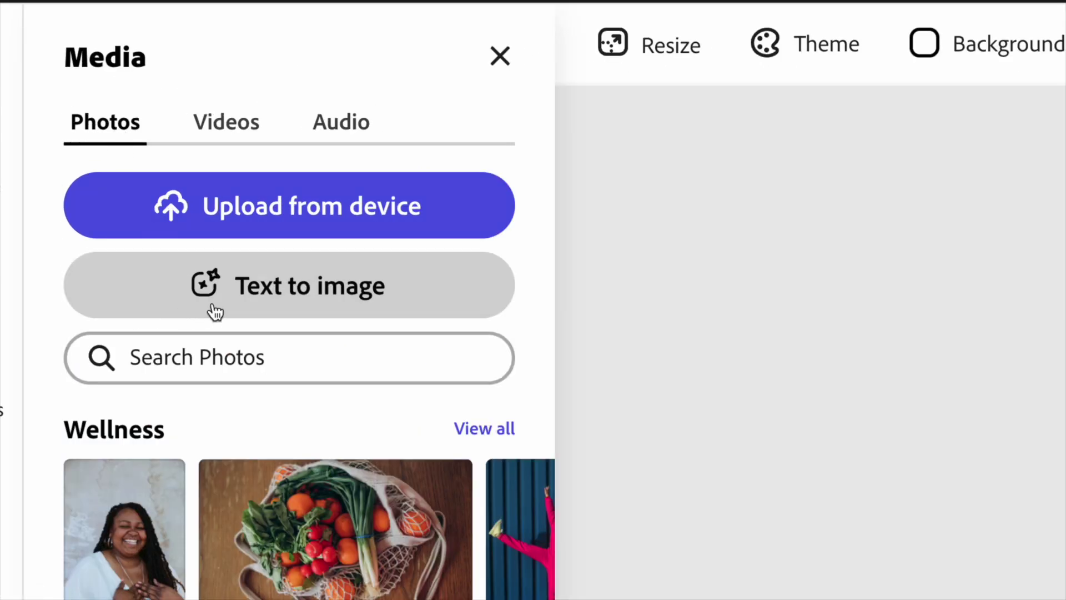
pyautogui.click(230, 293)
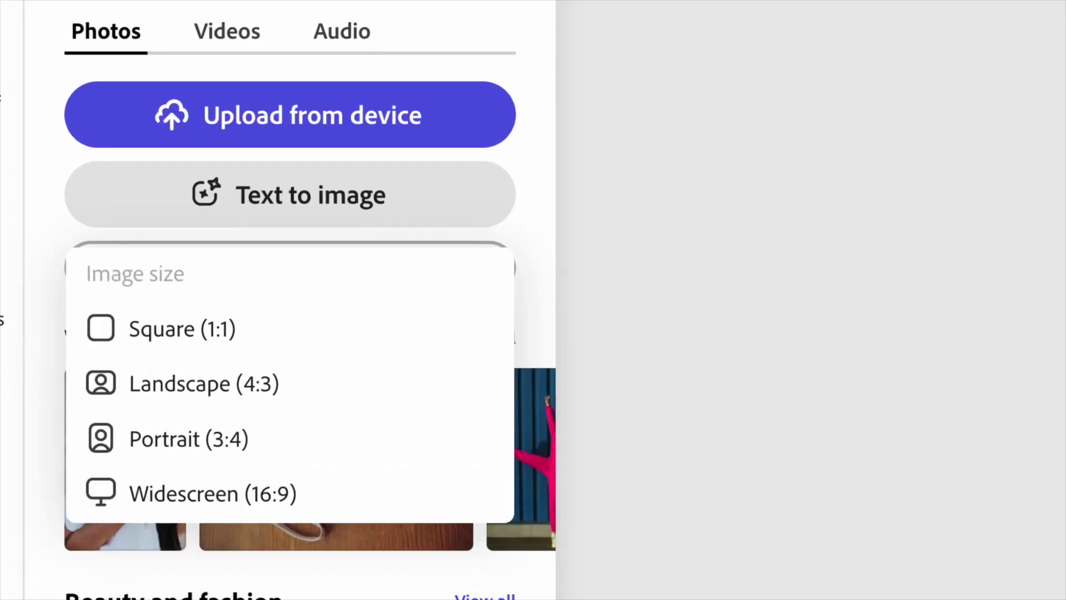
pyautogui.click(116, 327)
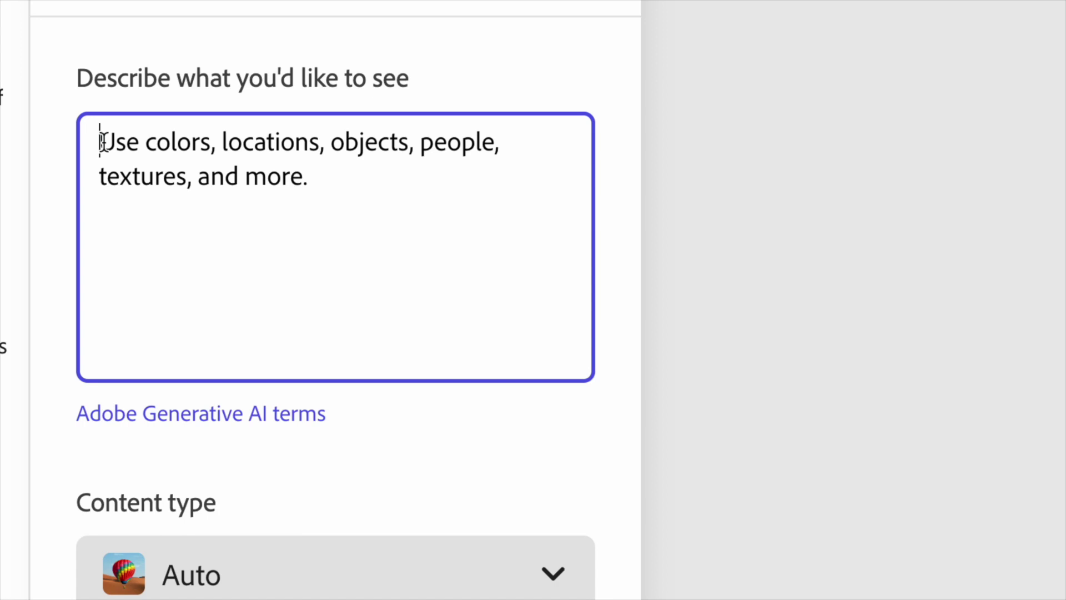
pyautogui.write('flatlay of bananas and coffee beans on a wooden table in the sunshine.')
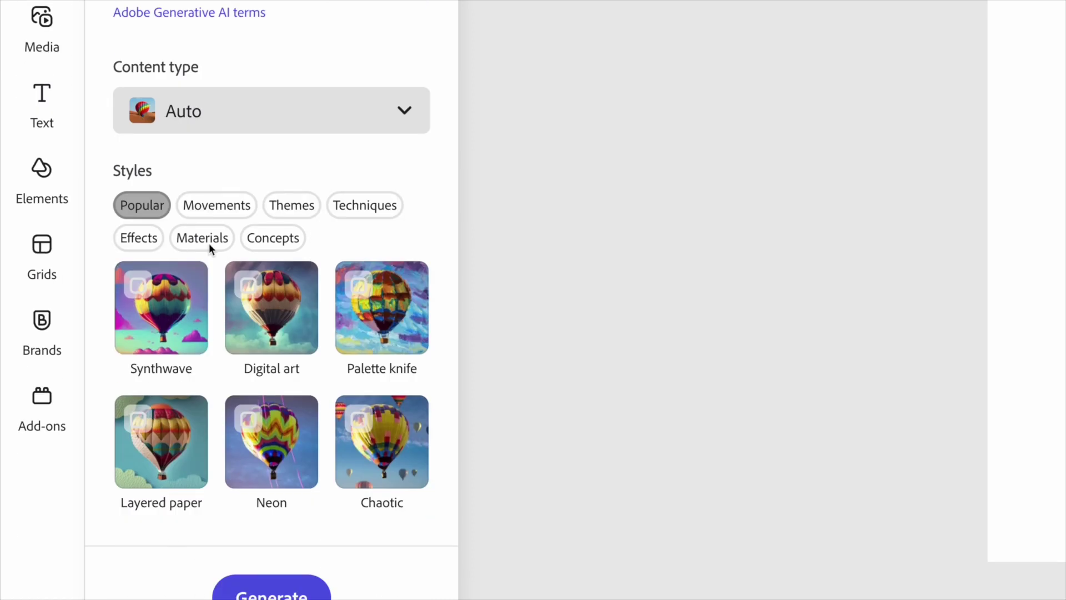
# - Look through the image content types and the Movements, Themes, Techniques, Concepts, Materials and Effects style categories
pyautogui.click(192, 114)
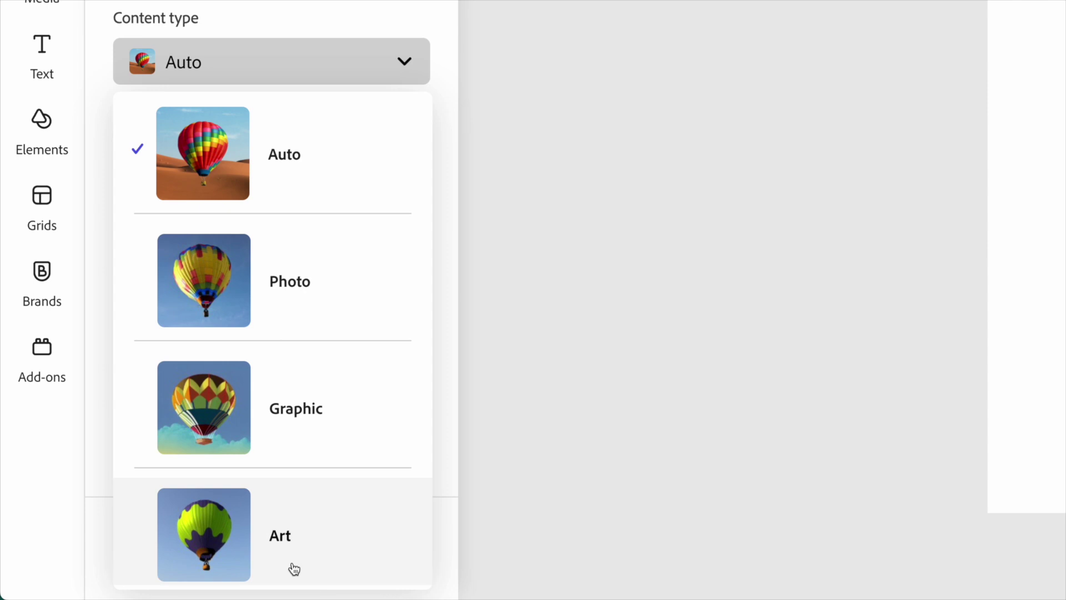
pyautogui.click(104, 89)
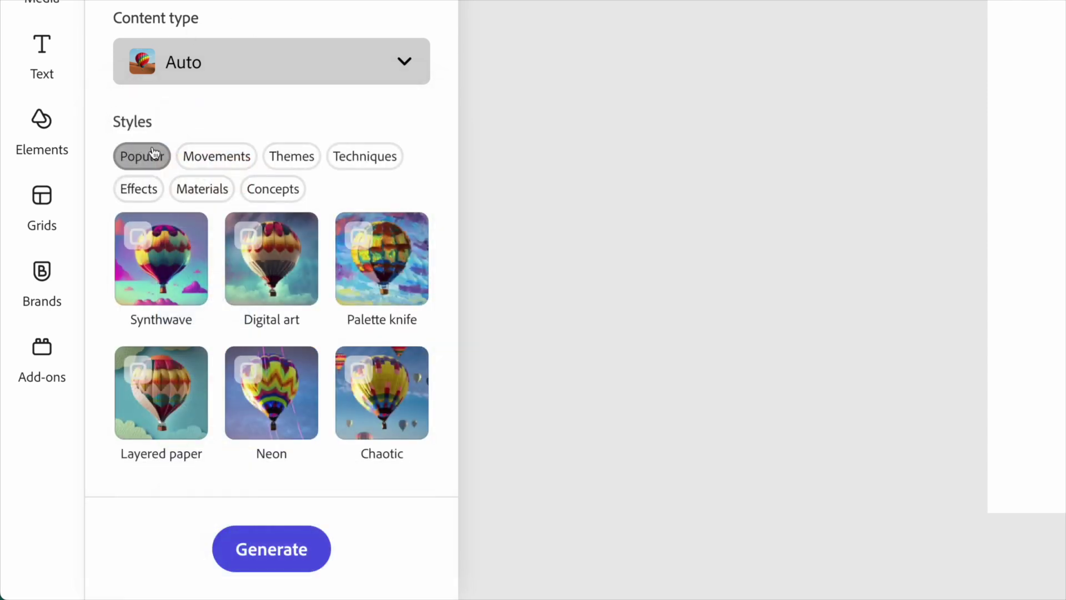
pyautogui.click(215, 158)
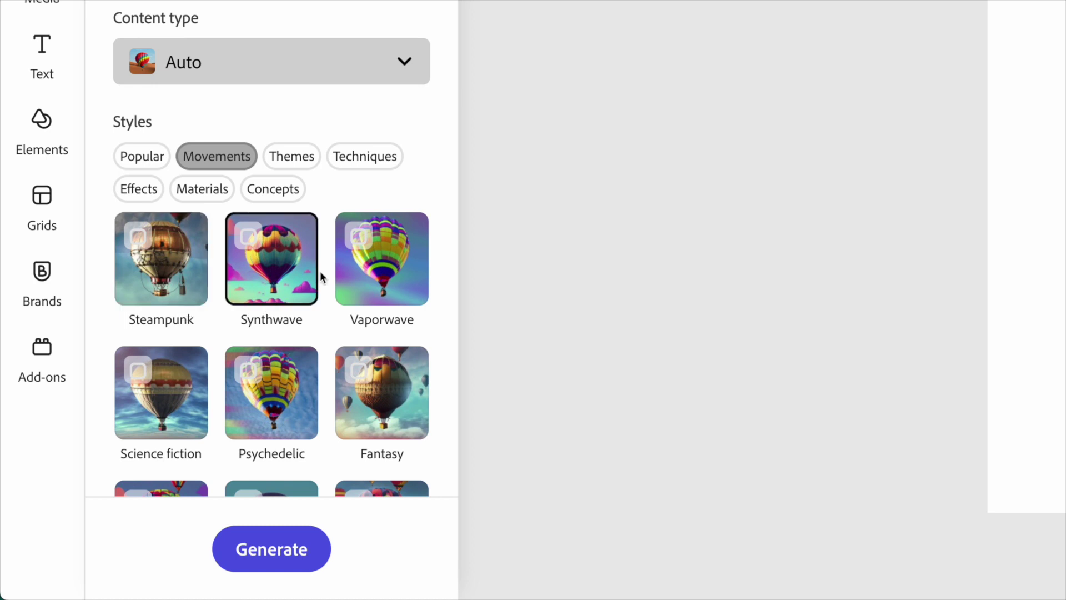
pyautogui.scroll(-5, 317, 386)
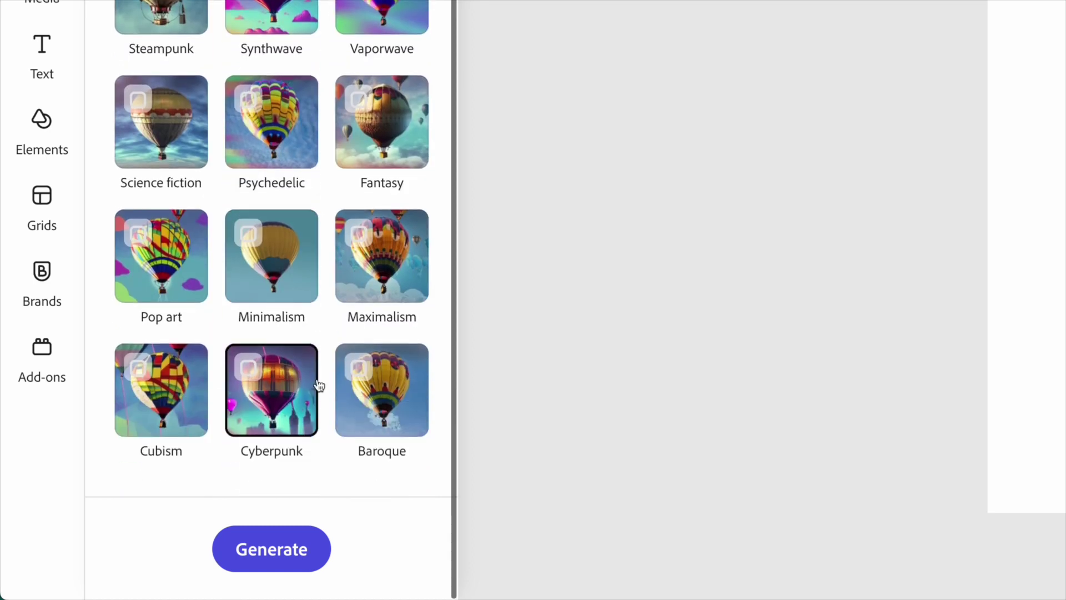
pyautogui.scroll(5, 316, 383)
pyautogui.click(290, 151)
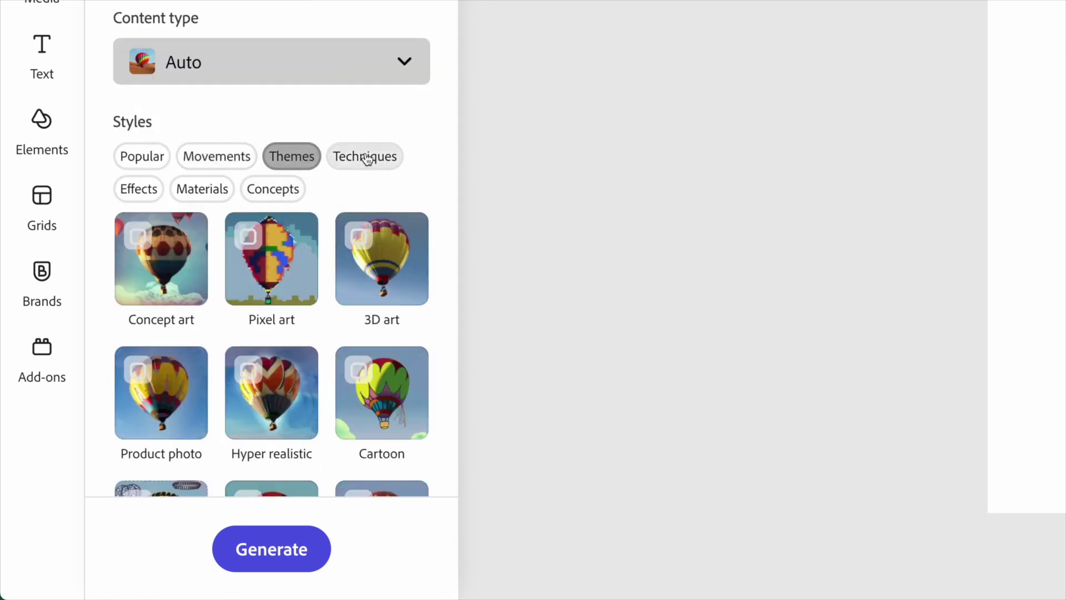
pyautogui.click(364, 156)
pyautogui.click(273, 191)
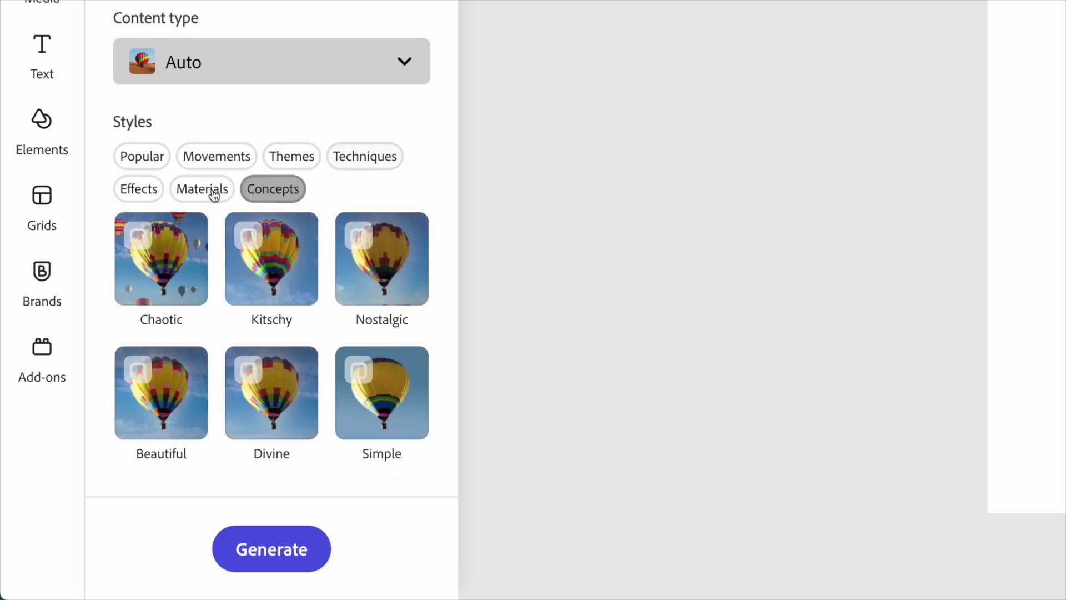
pyautogui.click(204, 190)
pyautogui.click(133, 190)
pyautogui.click(202, 189)
pyautogui.click(174, 273)
pyautogui.click(288, 152)
pyautogui.scroll(-3, 272, 333)
pyautogui.click(271, 288)
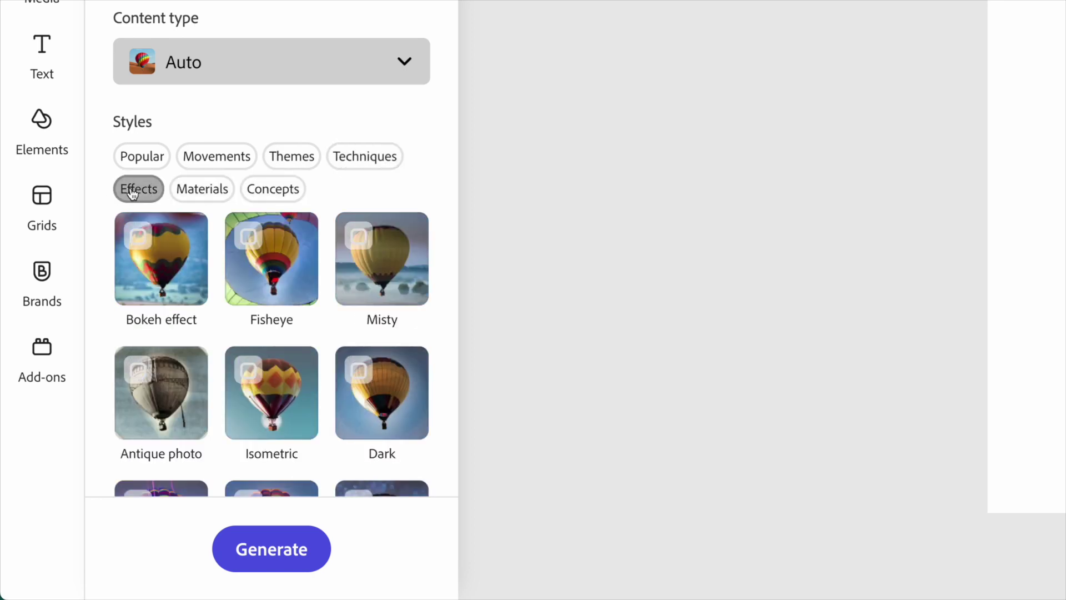
# - Generate images as Art content with the Layered paper and Minimalism styles, and view the results
pyautogui.click(87, 175)
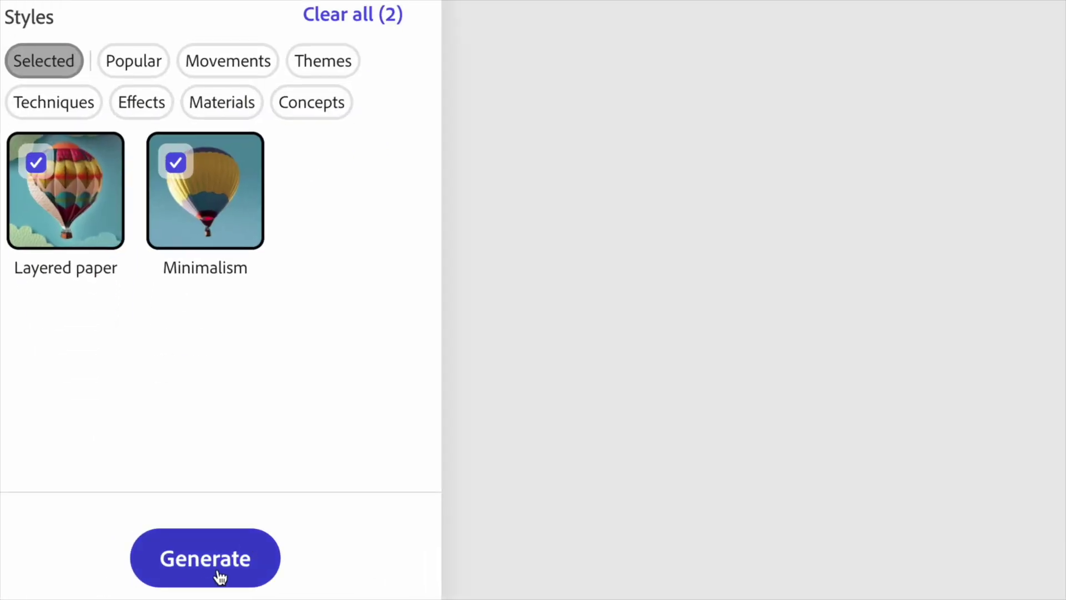
pyautogui.click(221, 577)
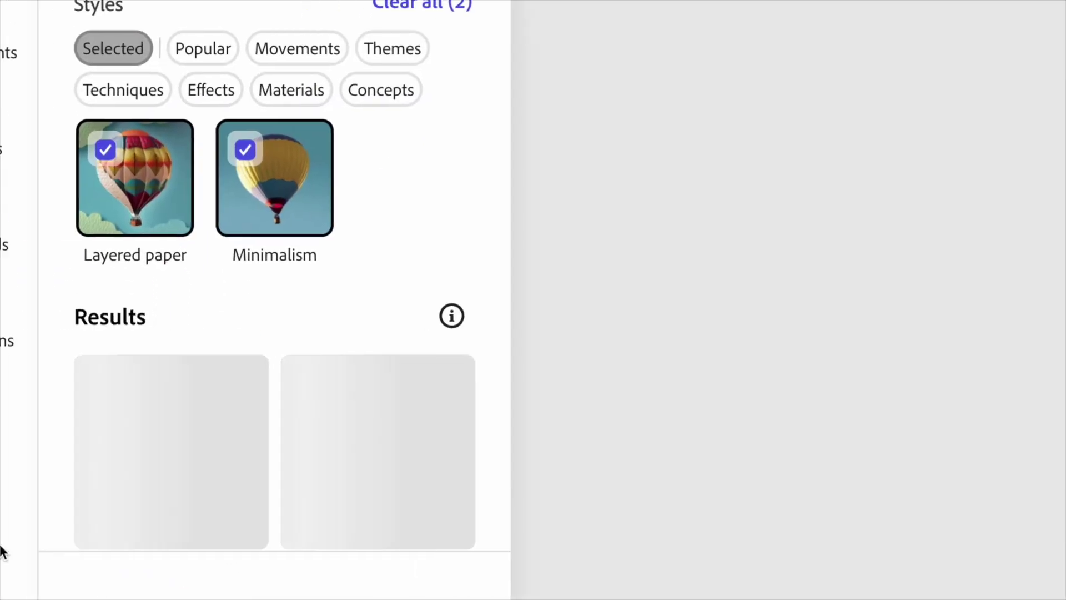
pyautogui.scroll(-5, 161, 472)
pyautogui.scroll(-1, 295, 475)
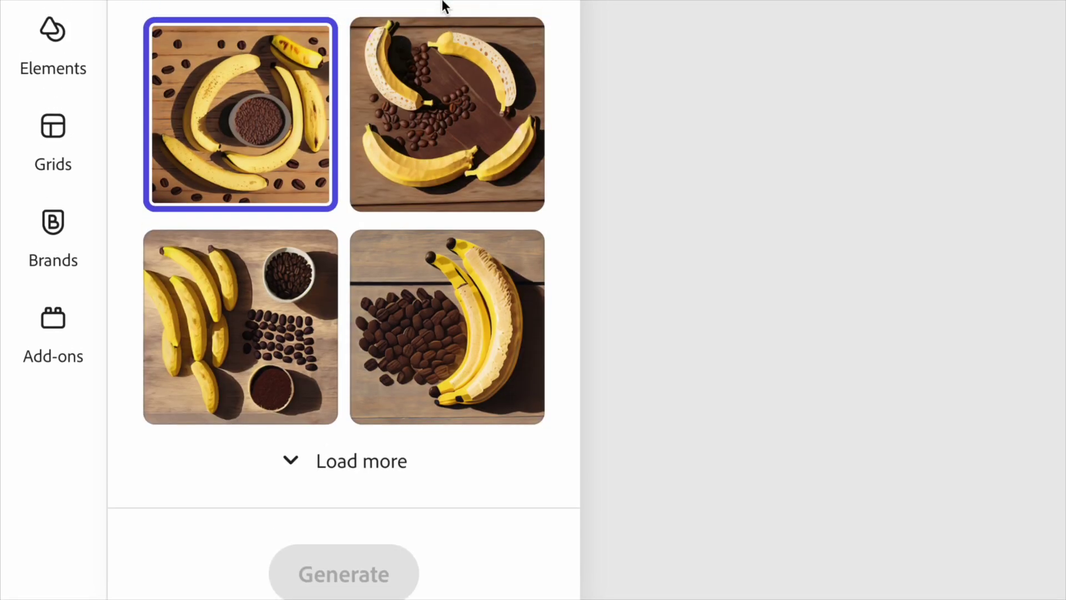
# - Enlarge the generated banana image to about half the page width, place it in the page's upper left area, and leave the image generator
pyautogui.moveTo(318, 233)
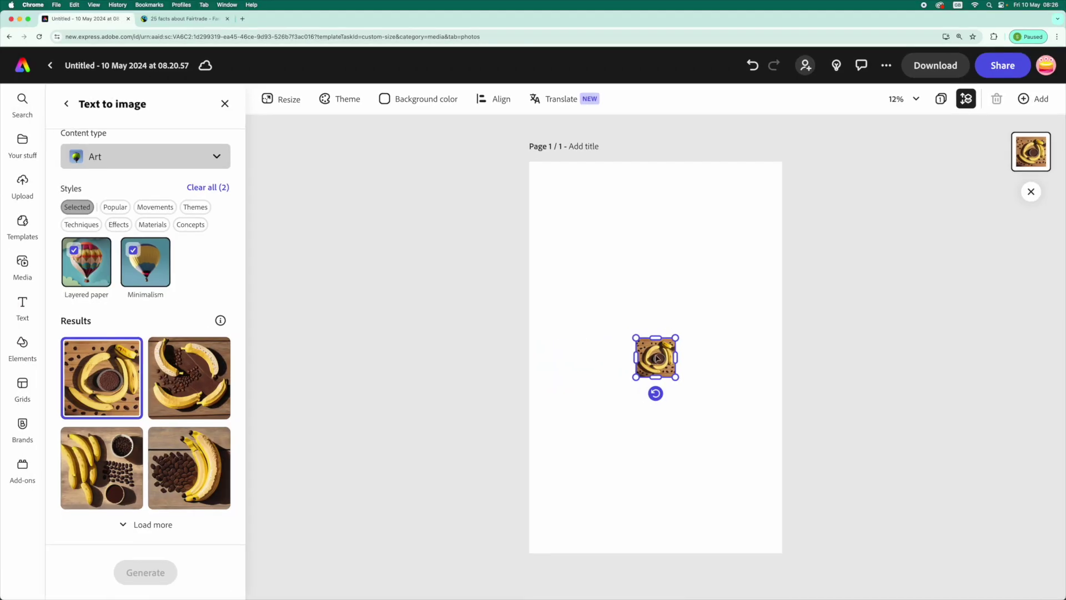
pyautogui.moveTo(660, 359); pyautogui.dragTo(637, 335)
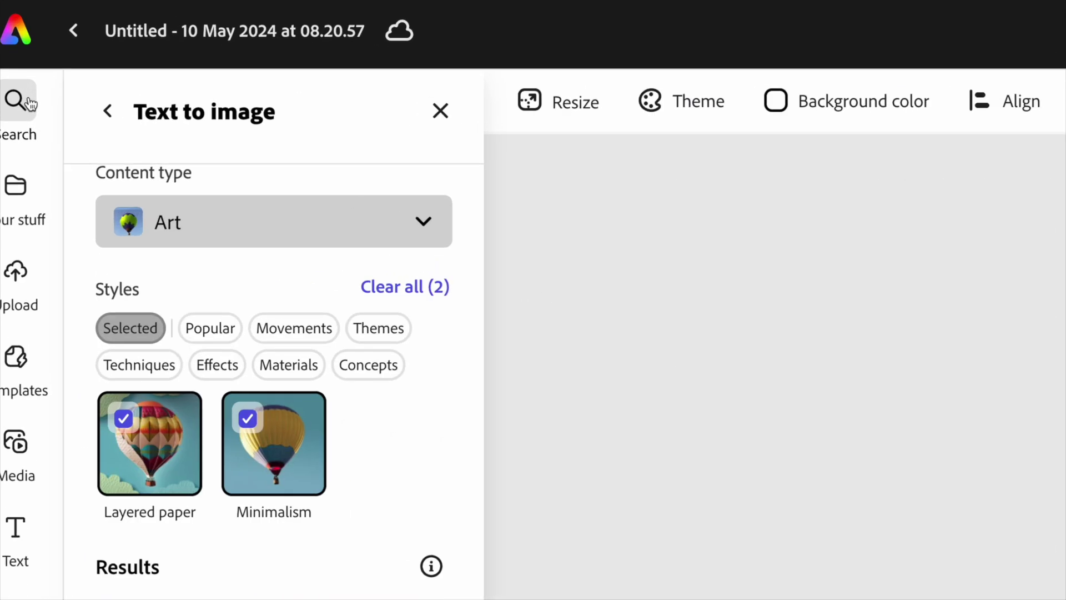
pyautogui.click(109, 112)
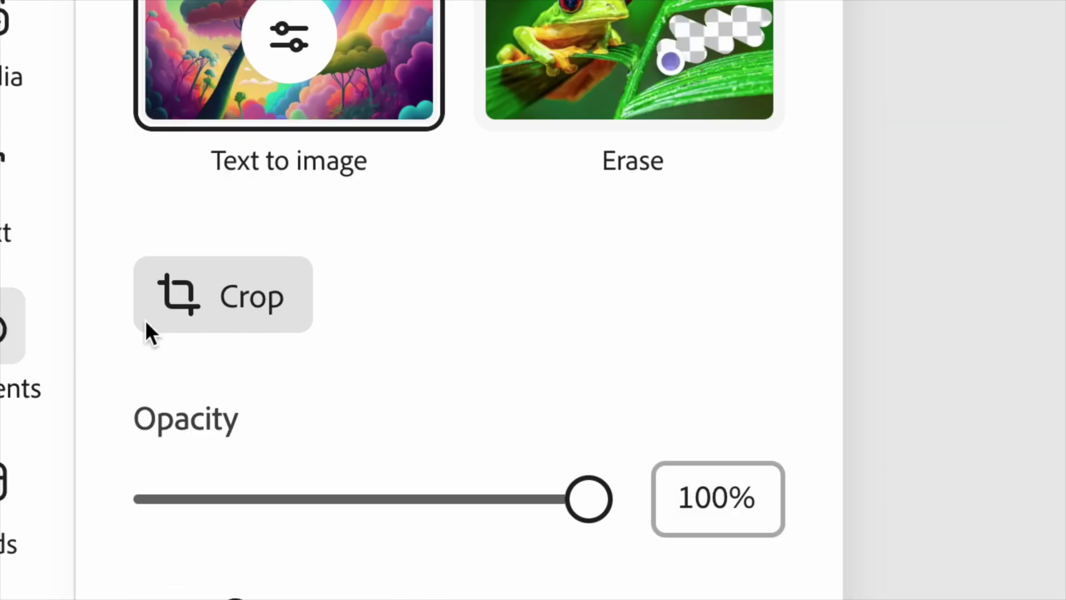
# - Crop the banana and coffee image to a circle
pyautogui.click(75, 336)
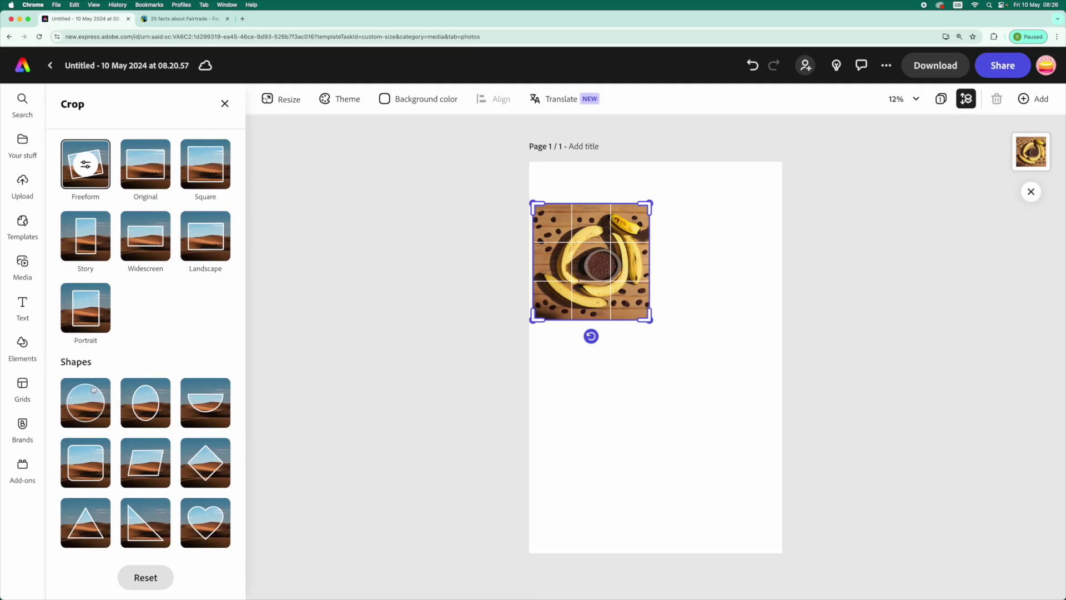
pyautogui.click(88, 398)
pyautogui.click(611, 425)
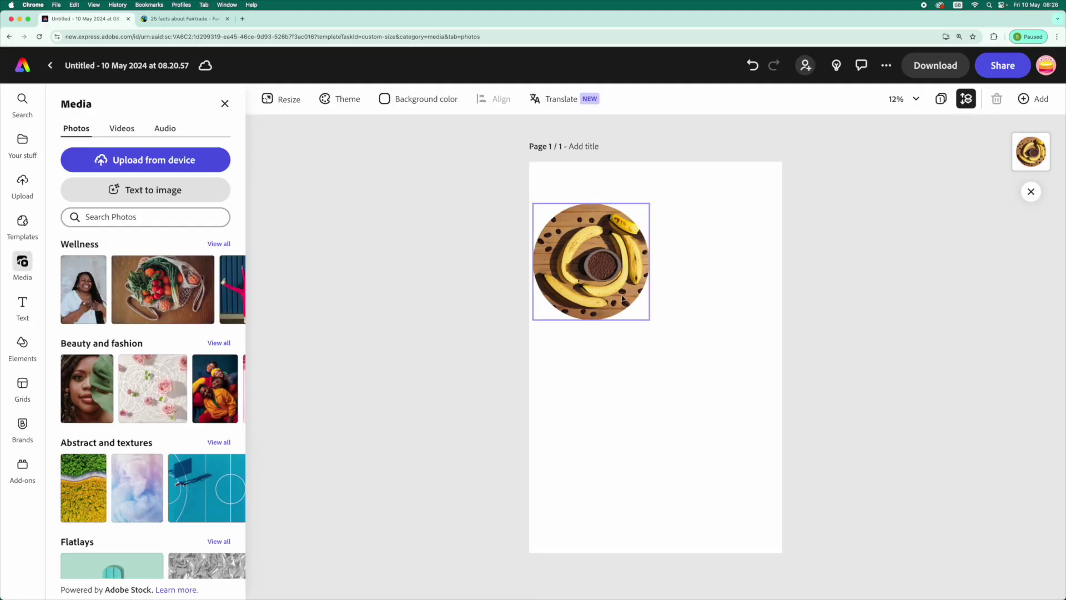
pyautogui.moveTo(622, 261)
pyautogui.mouseDown()
pyautogui.moveTo(621, 241)
pyautogui.moveTo(623, 257)
pyautogui.mouseUp()
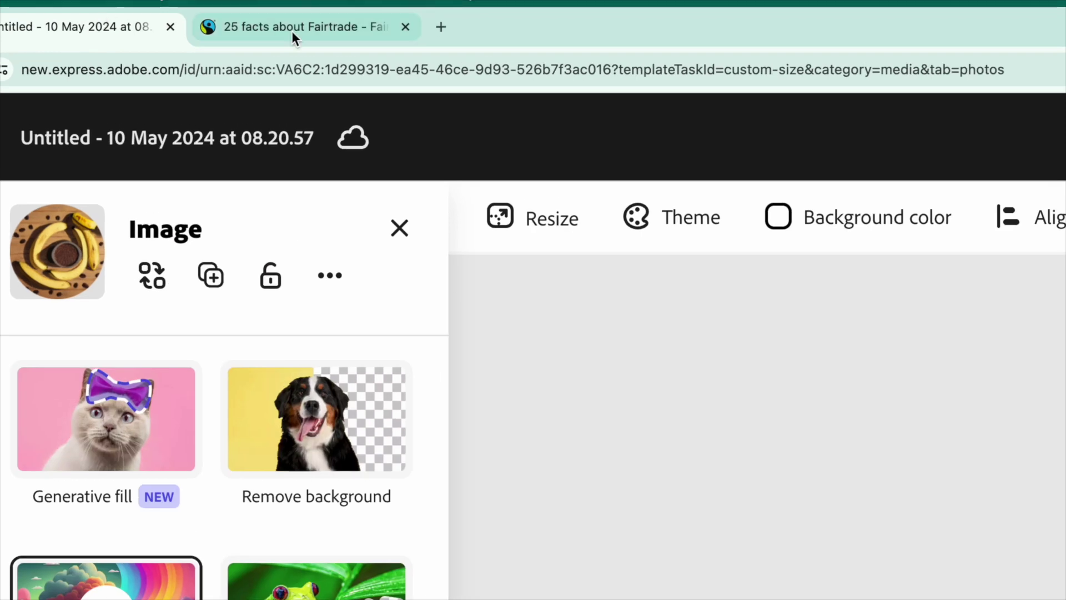
# - Copy the heading "Most Fairtrade products cannot be grown in the UK" from the Fairtrade page into a new text box on the poster
pyautogui.click(187, 21)
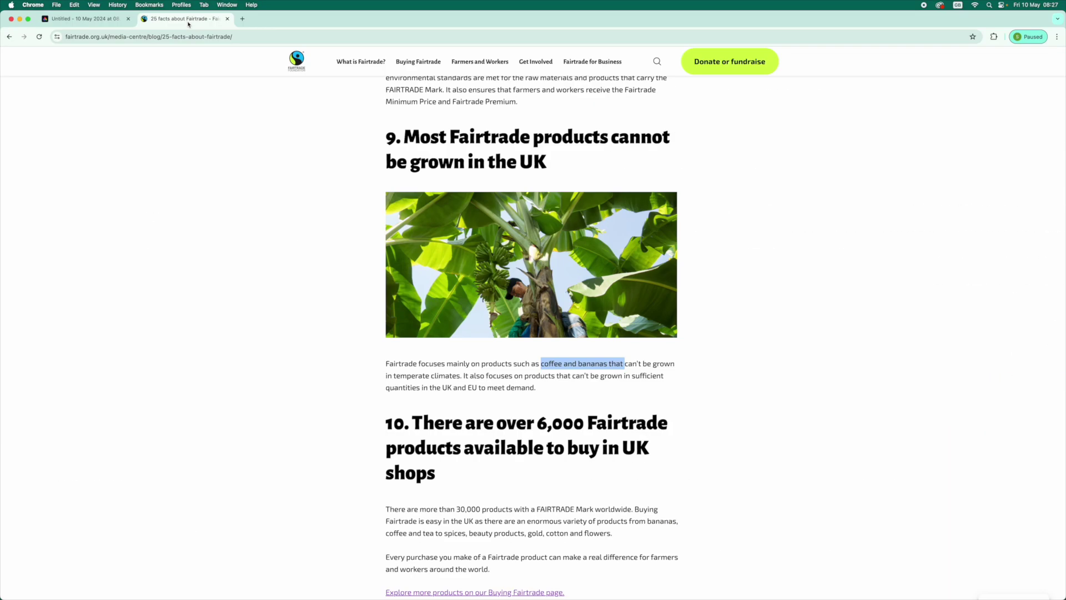
pyautogui.moveTo(387, 130); pyautogui.dragTo(551, 161)
pyautogui.press('super+c')
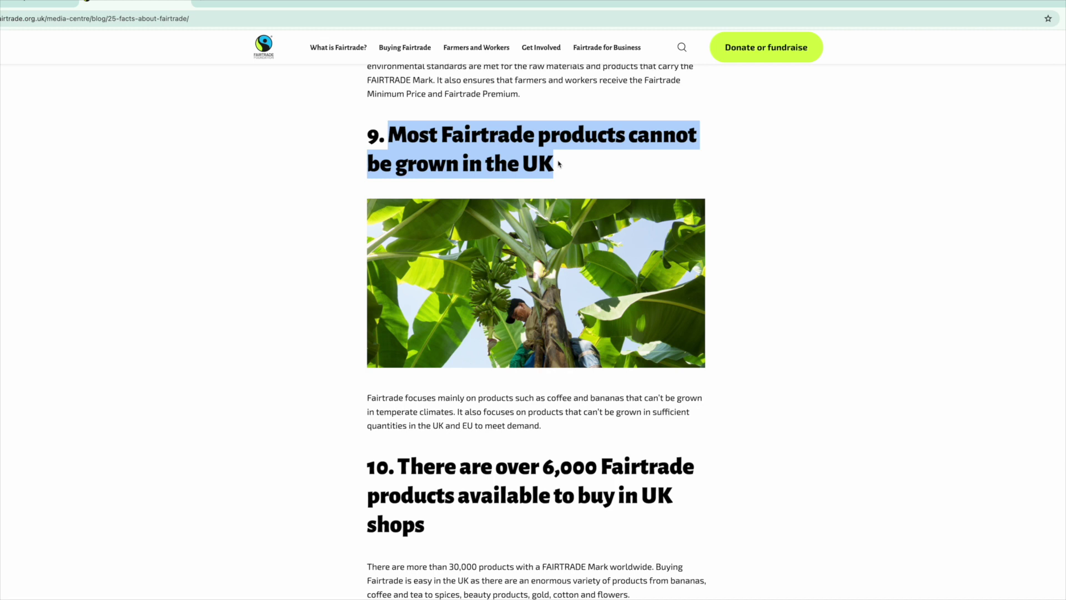
pyautogui.click(33, 20)
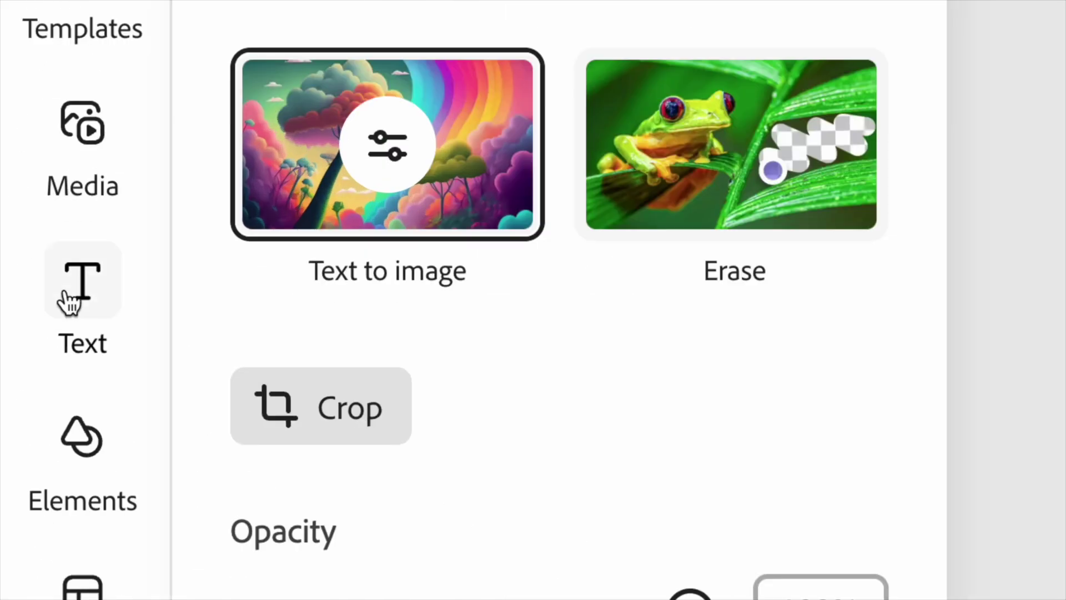
pyautogui.click(19, 305)
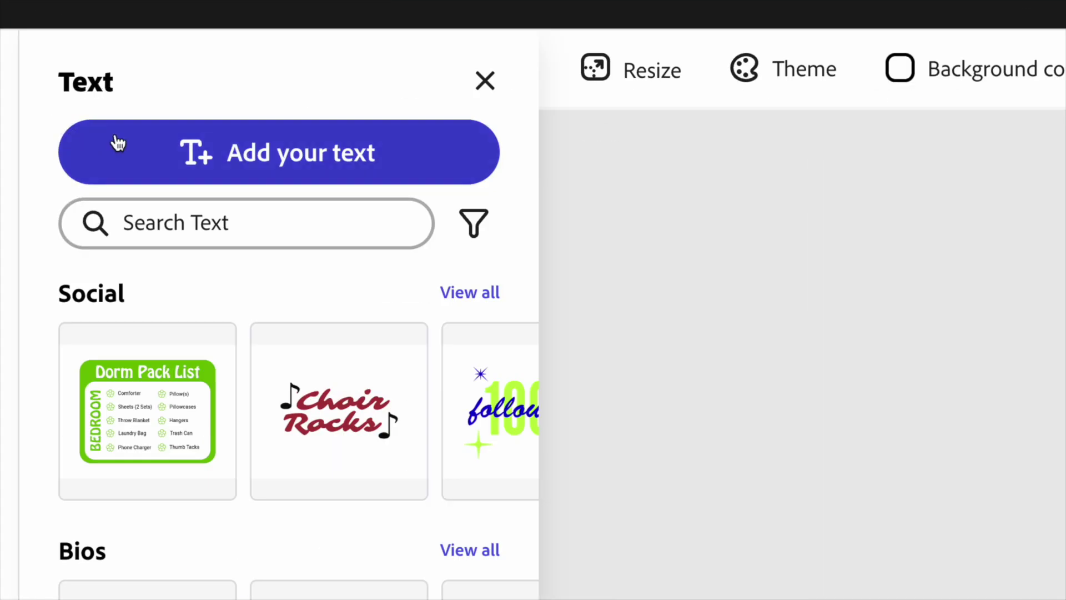
pyautogui.click(91, 129)
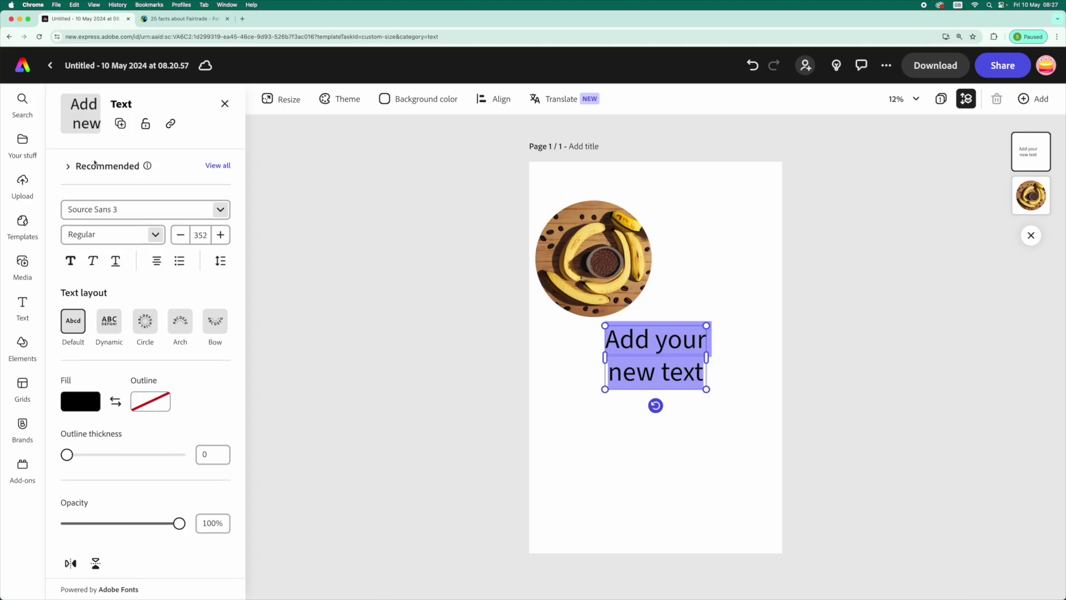
pyautogui.press('super+v')
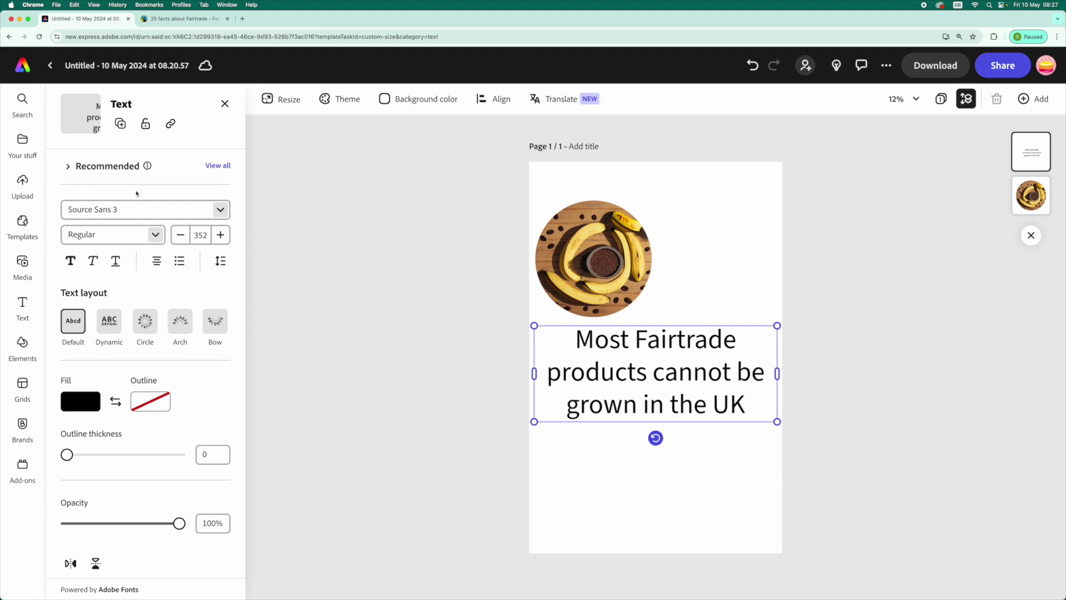
# - Look through the recommended font styles for the heading and return to the text settings
pyautogui.click(66, 167)
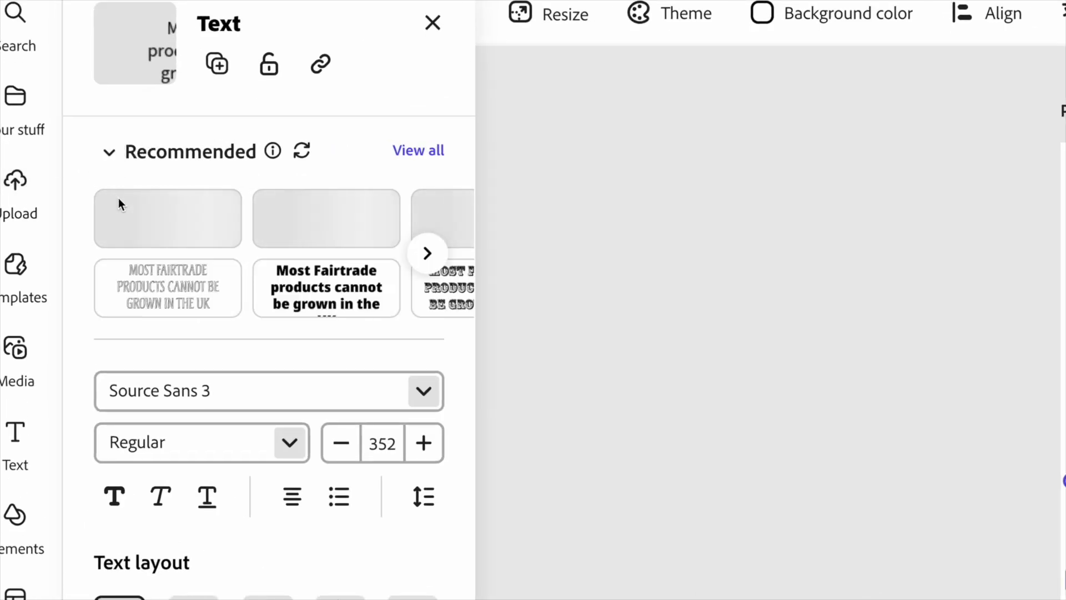
pyautogui.click(426, 254)
pyautogui.click(427, 254)
pyautogui.click(425, 255)
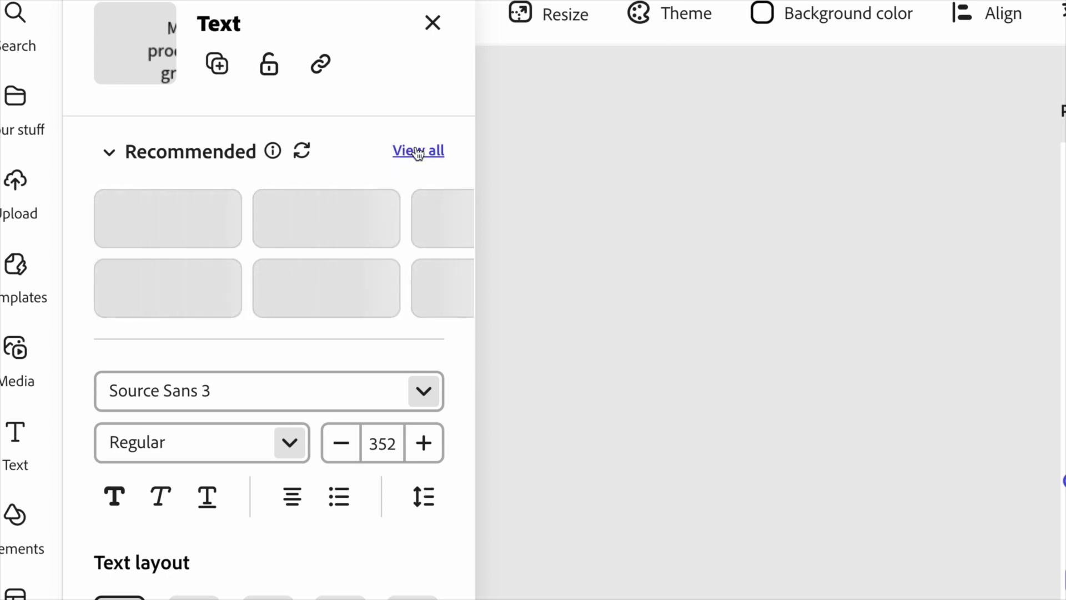
pyautogui.click(418, 151)
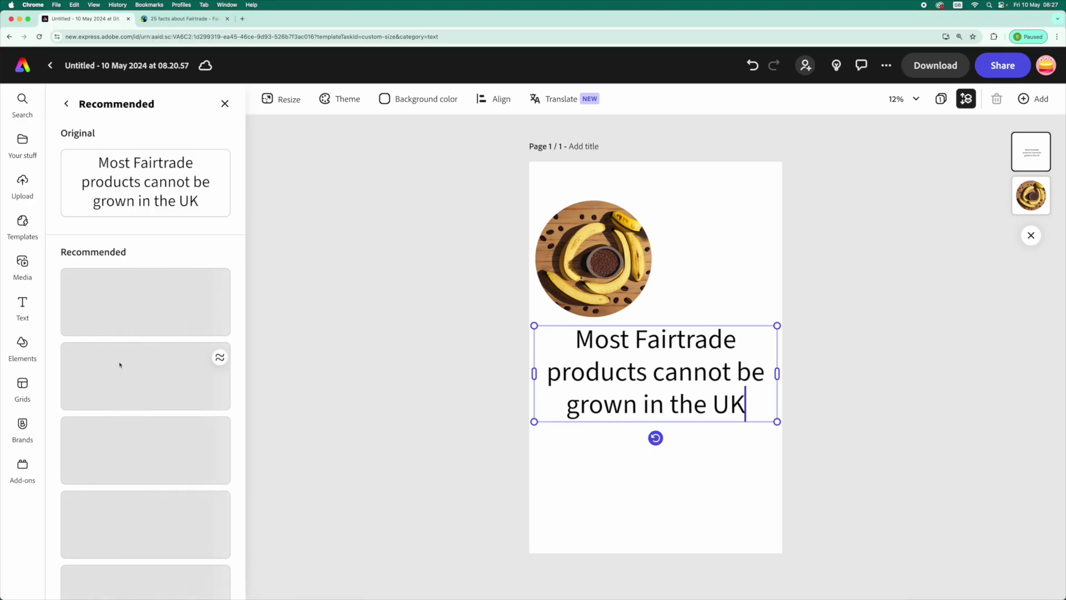
pyautogui.scroll(-3, 219, 559)
pyautogui.scroll(-3, 120, 365)
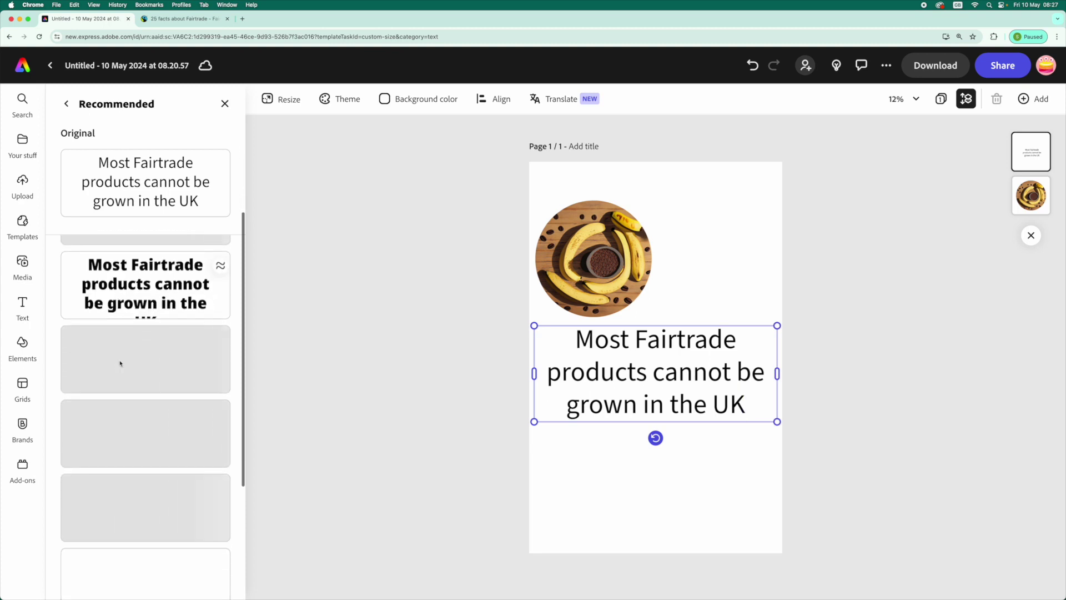
pyautogui.scroll(-2, 120, 364)
pyautogui.scroll(-5, 119, 364)
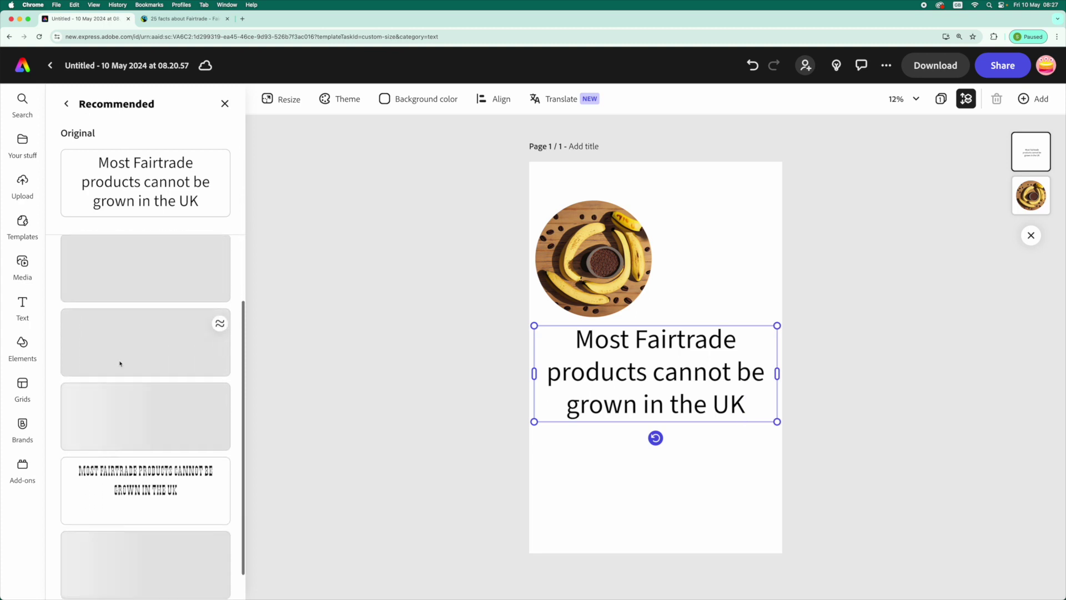
pyautogui.click(66, 103)
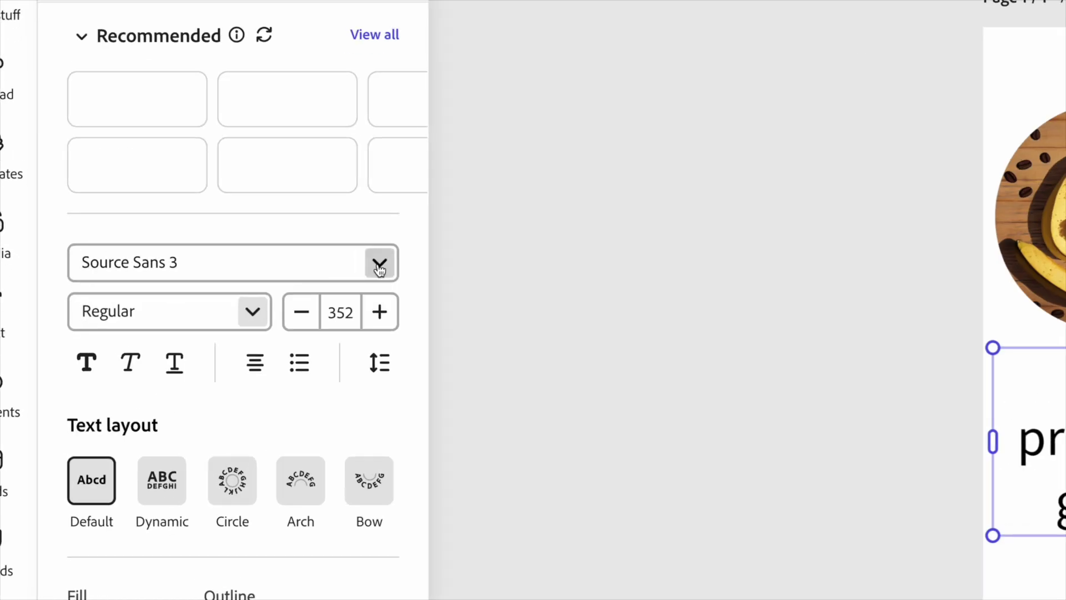
# - Set the heading's font to Sniglet, then shrink it to about size 177 beside the upper part of the banana image
pyautogui.click(380, 265)
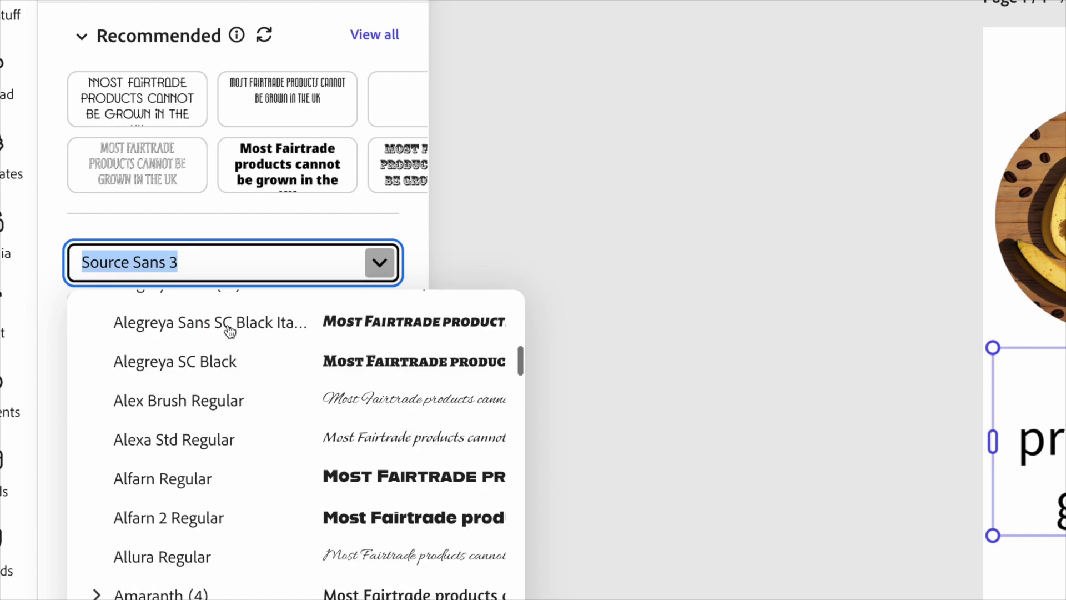
pyautogui.click(166, 302)
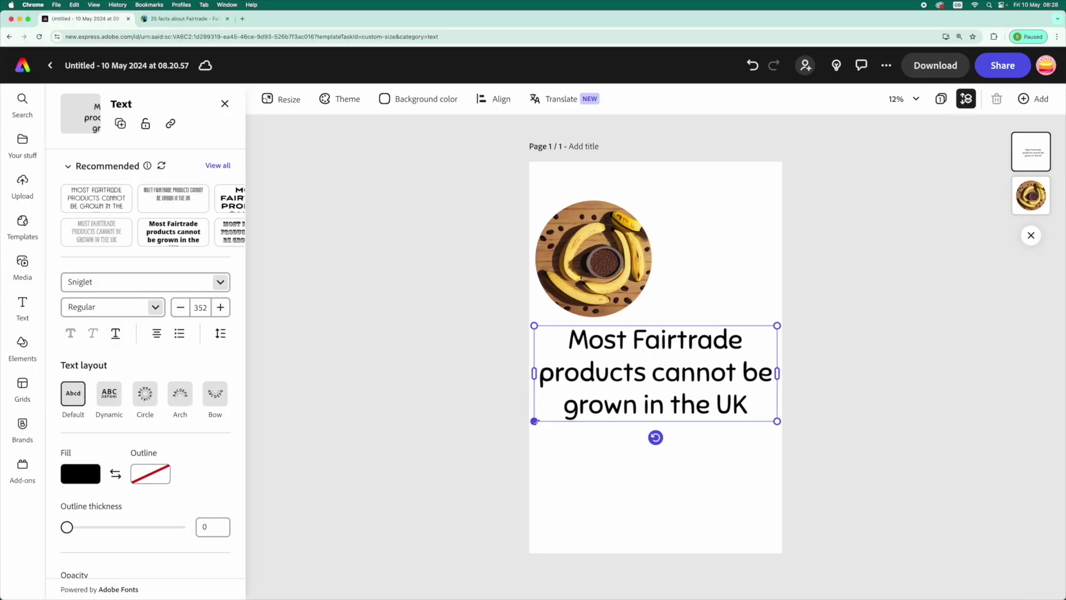
pyautogui.moveTo(392, 426); pyautogui.dragTo(500, 385)
pyautogui.moveTo(604, 383); pyautogui.dragTo(606, 382)
pyautogui.moveTo(691, 328); pyautogui.dragTo(689, 201)
pyautogui.moveTo(601, 268); pyautogui.dragTo(653, 249)
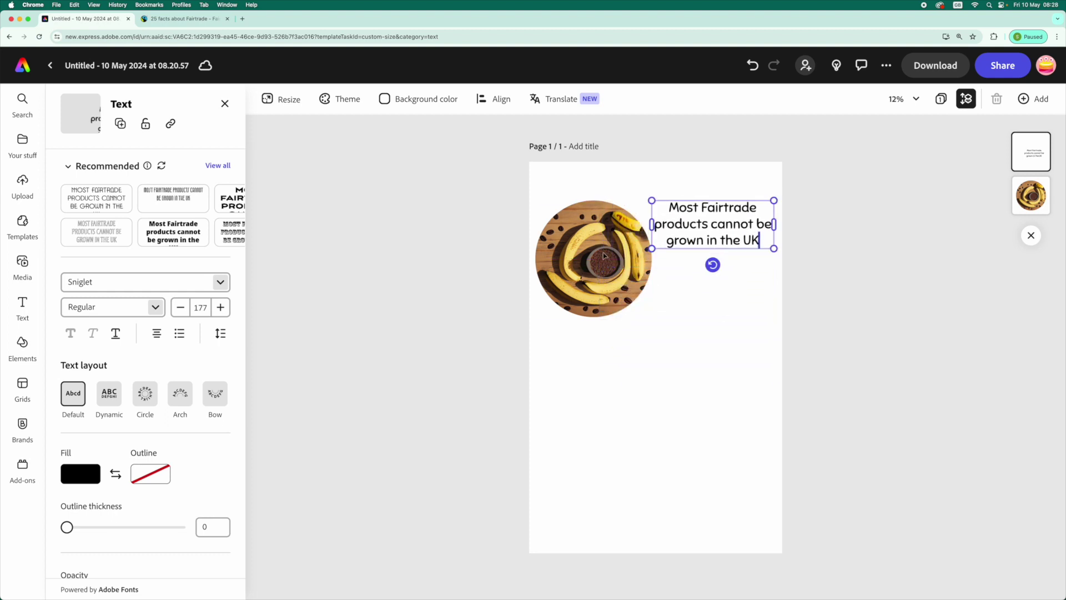
# - Nudge the circular banana image slightly upward and select the heading again
pyautogui.click(596, 255)
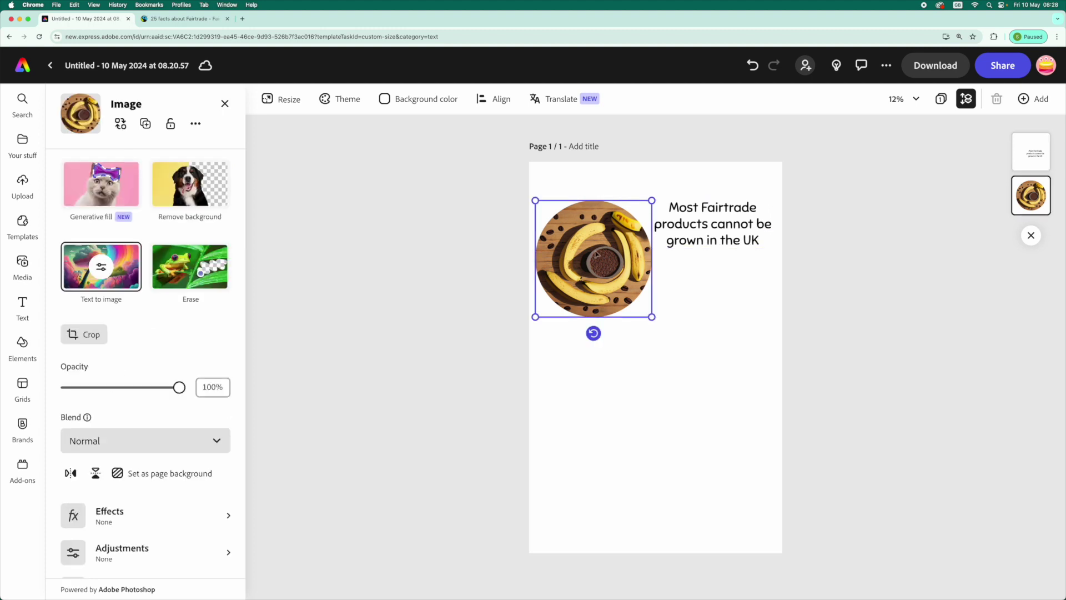
pyautogui.moveTo(595, 253); pyautogui.dragTo(595, 249)
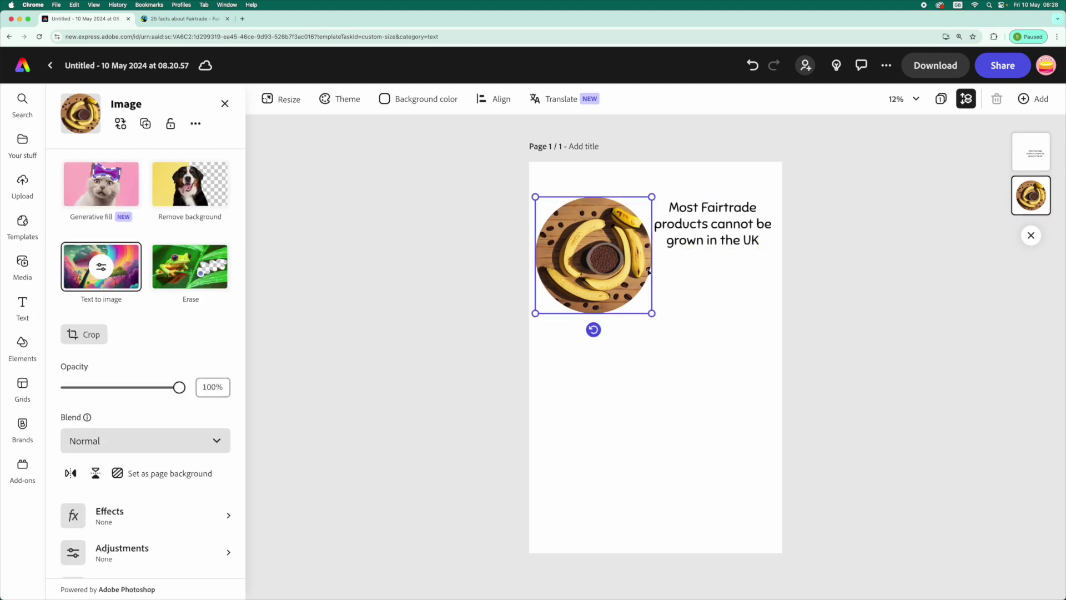
pyautogui.click(709, 217)
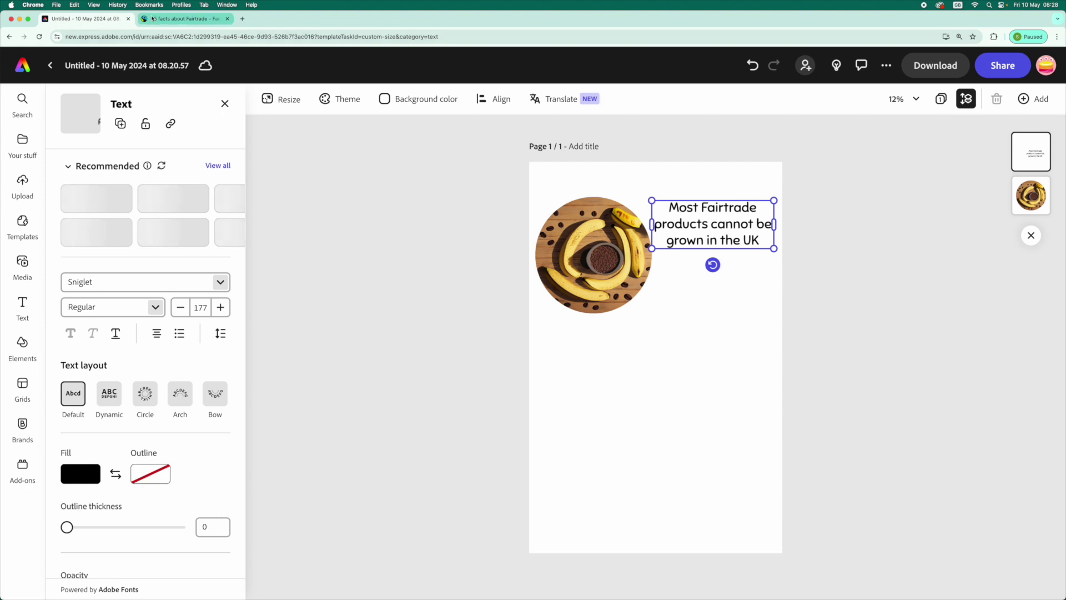
# - Copy the paragraph under fact 9 on the Fairtrade page, return to the poster and nudge the heading slightly down
pyautogui.click(154, 21)
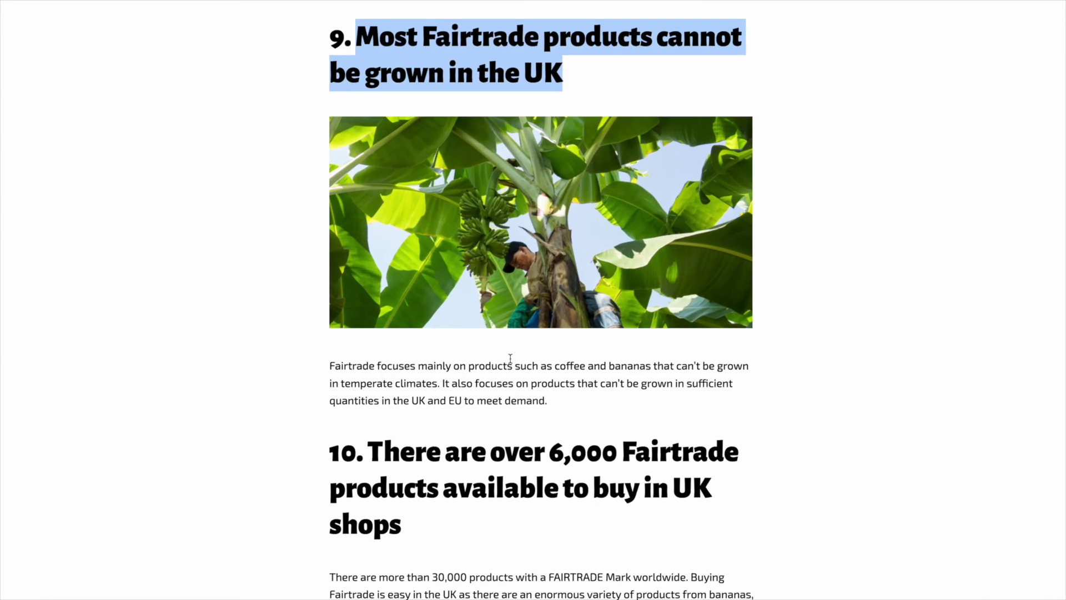
pyautogui.moveTo(331, 365); pyautogui.dragTo(546, 399)
pyautogui.press('super+c')
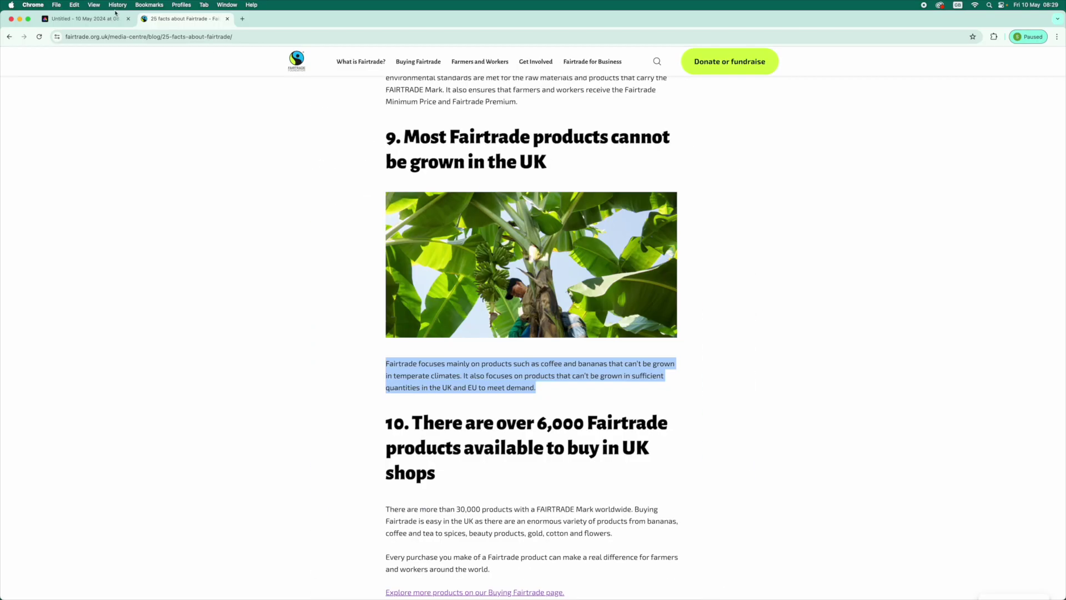
pyautogui.click(75, 19)
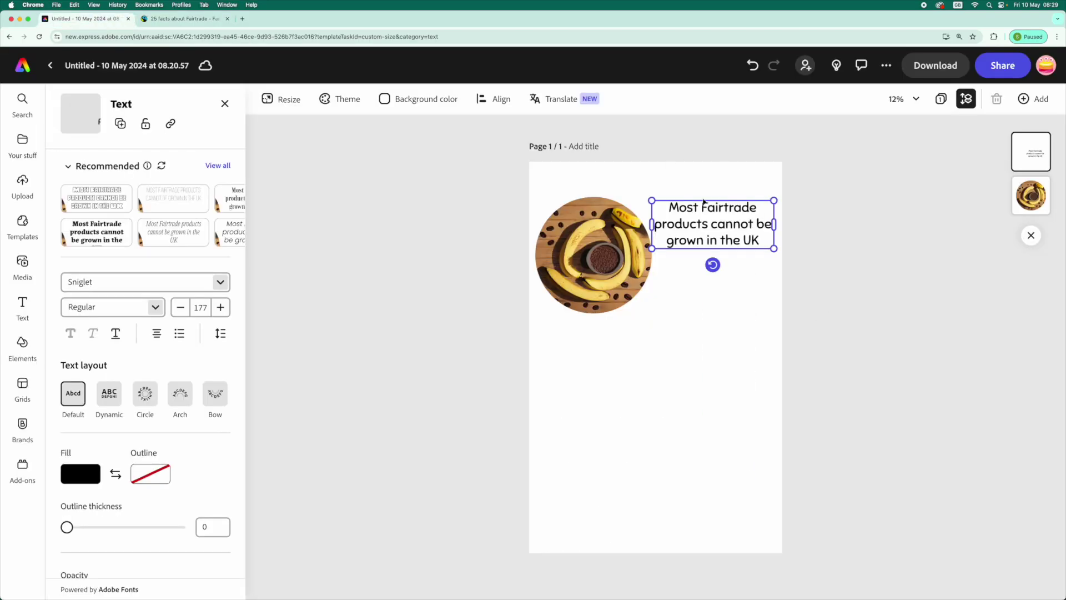
pyautogui.moveTo(713, 202); pyautogui.dragTo(713, 203)
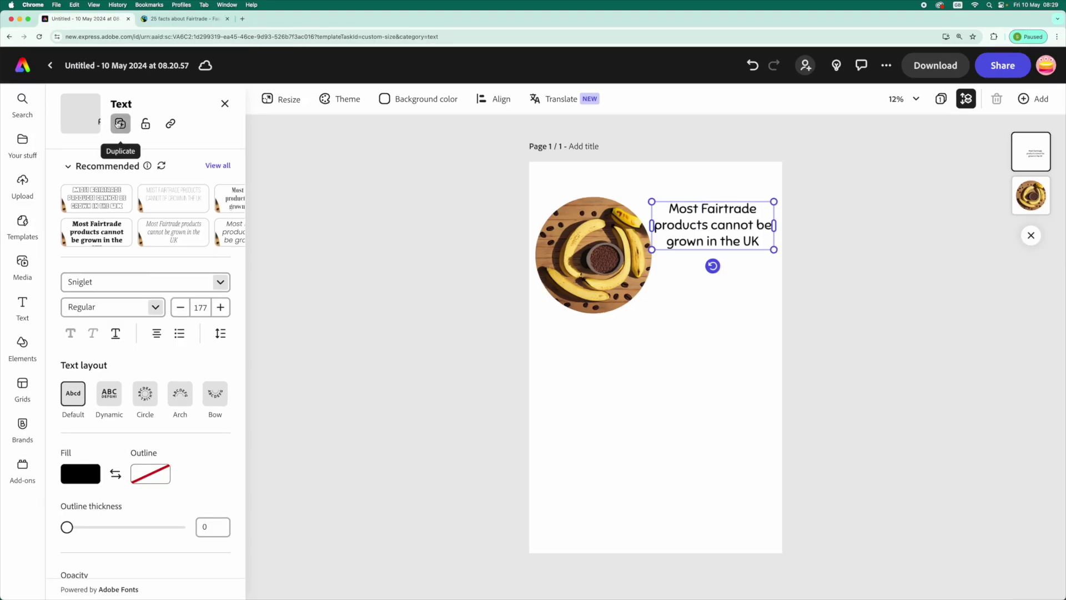
# - Paste the copied paragraph into a duplicate of the heading, scaled to about size 91 and placed directly beneath the heading
pyautogui.click(119, 123)
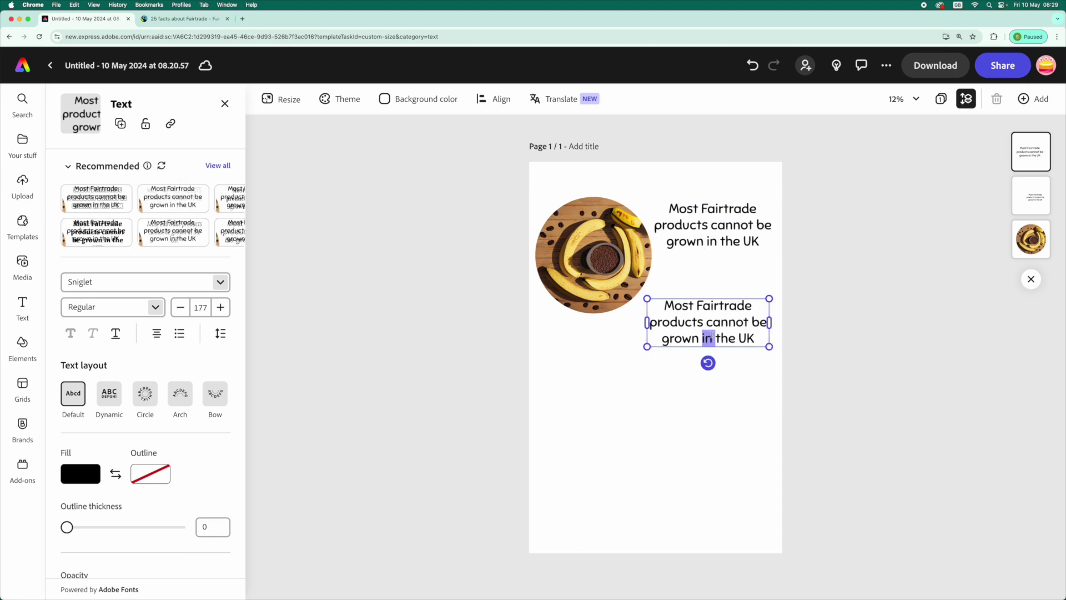
pyautogui.tripleClick(712, 334)
pyautogui.press('super+v')
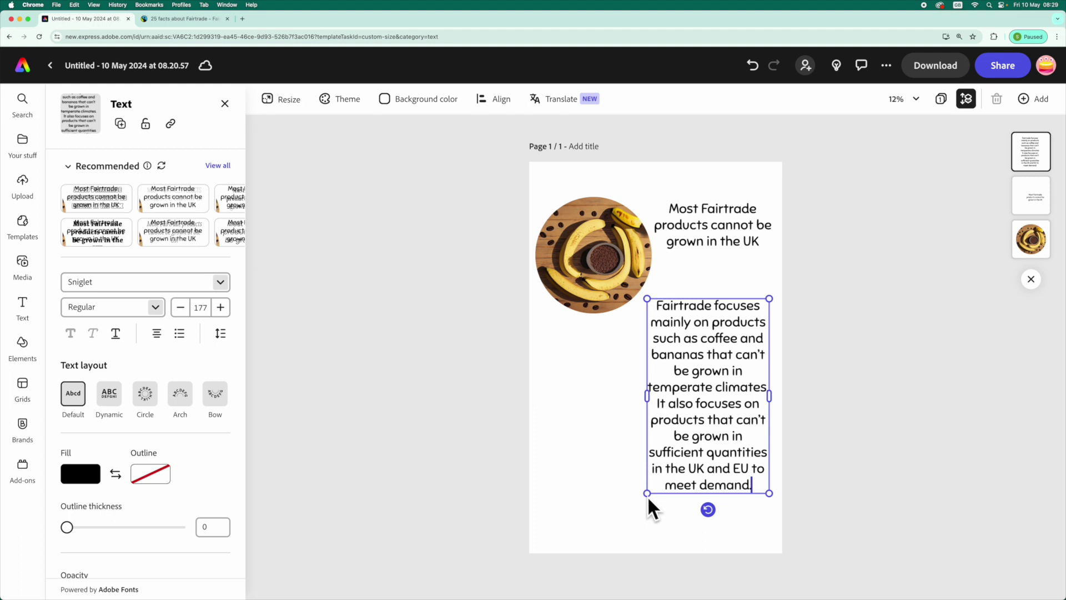
pyautogui.moveTo(647, 395); pyautogui.dragTo(648, 348)
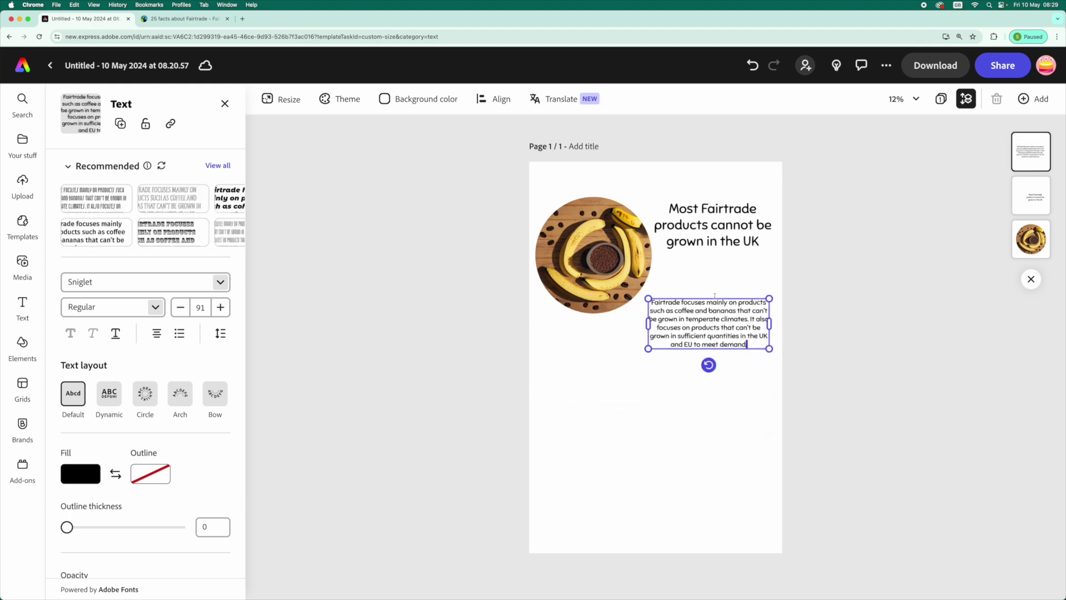
pyautogui.moveTo(709, 297); pyautogui.dragTo(719, 254)
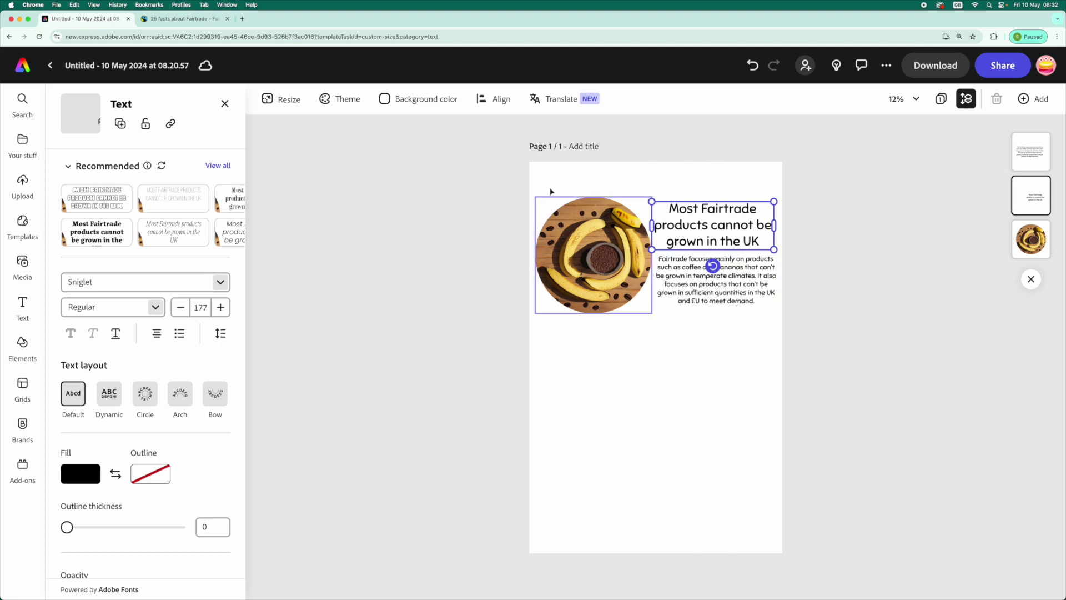
# - Generate an image from the prompt "items on the shelf in a supermarket.", choose the third result, and select the fact 10 heading on the Fairtrade page
pyautogui.click(183, 19)
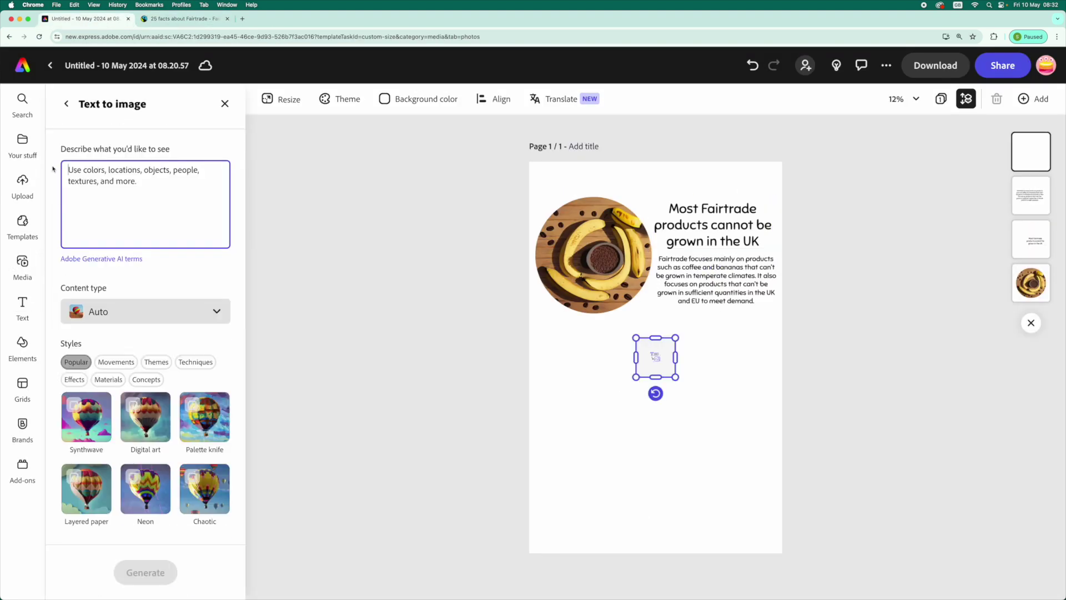
pyautogui.write('items on the shelf in a supermarket.')
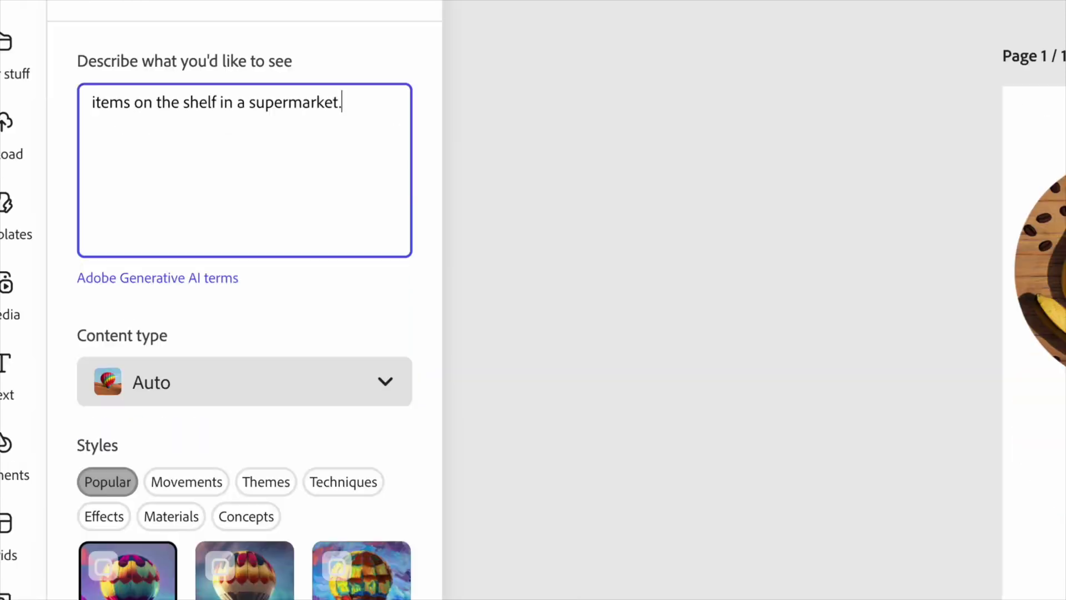
pyautogui.click(115, 295)
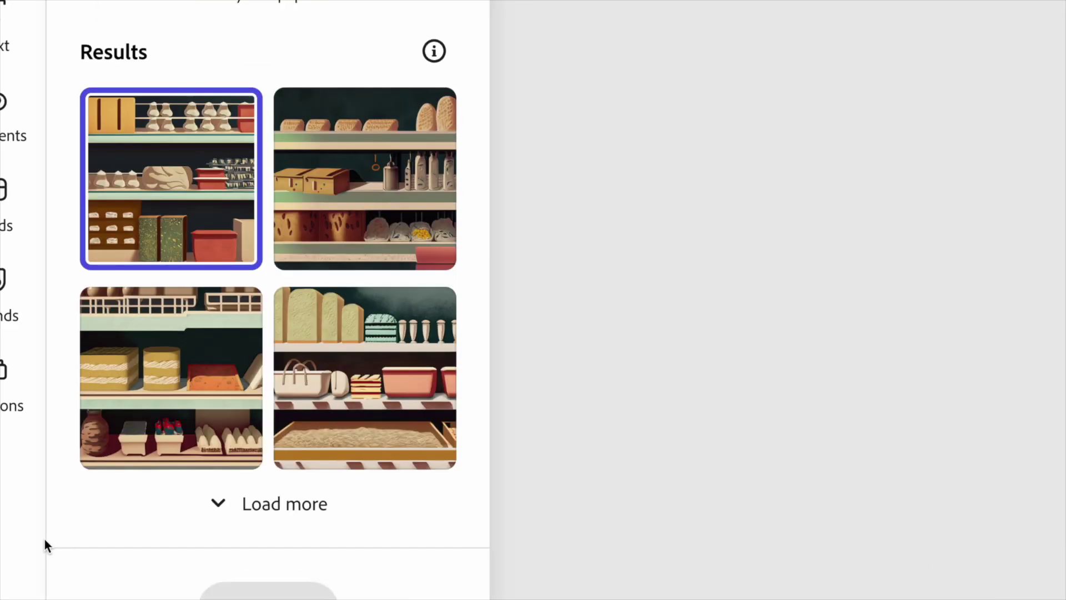
pyautogui.click(167, 378)
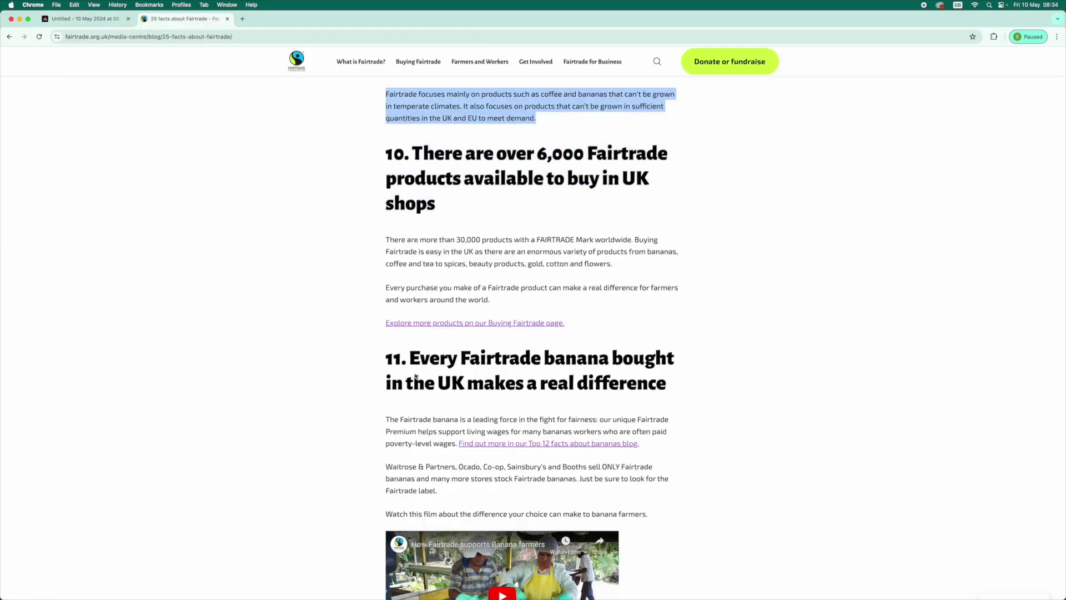
pyautogui.moveTo(387, 150); pyautogui.dragTo(436, 205)
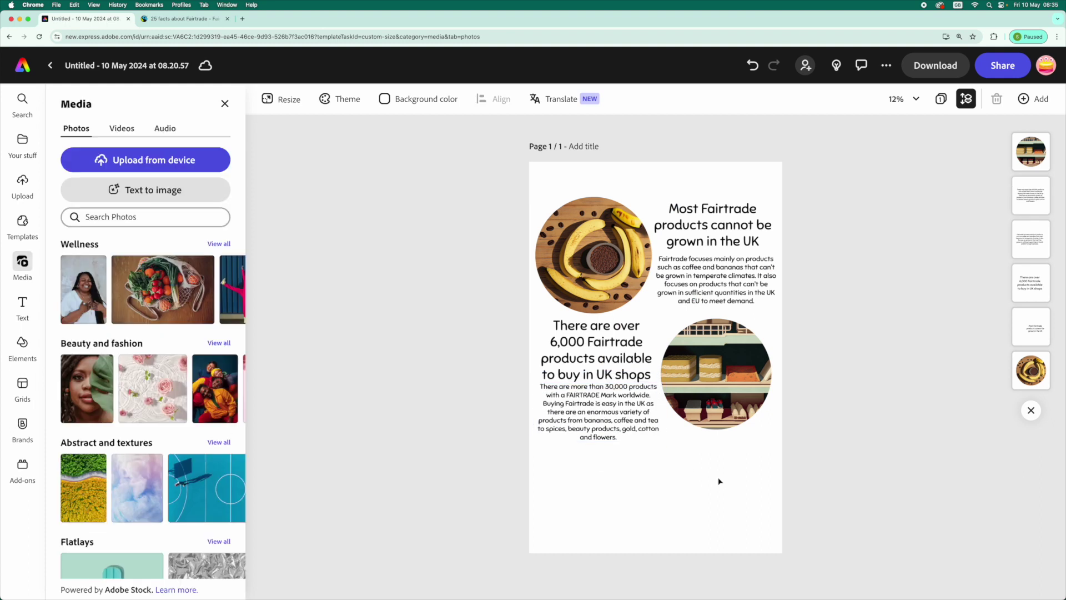
# - Select all images and texts on the poster and scale them down together to about two-thirds of the page width
pyautogui.moveTo(386, 176); pyautogui.dragTo(879, 404)
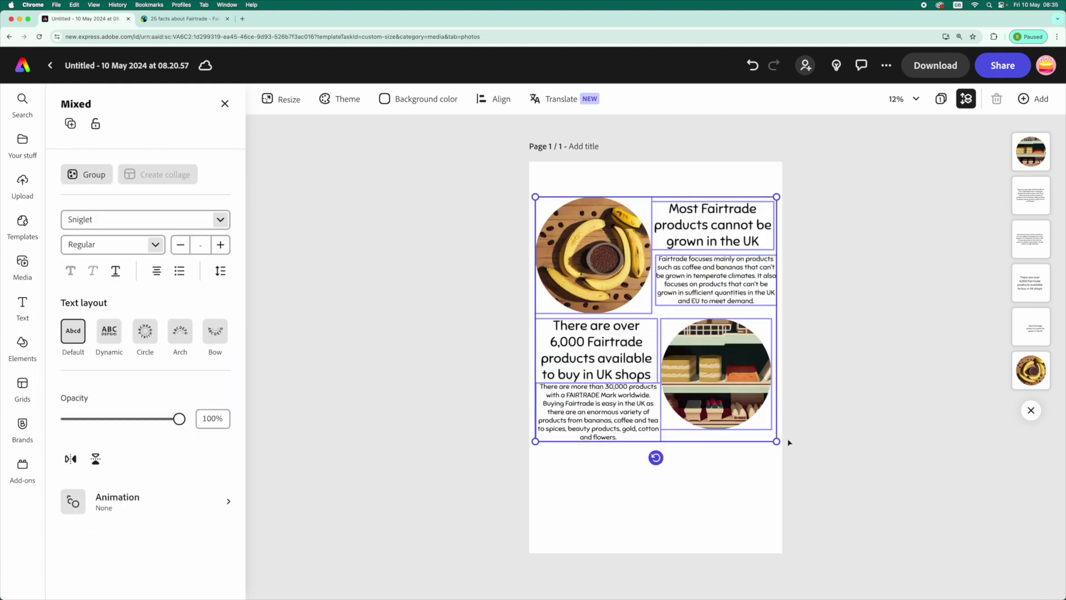
pyautogui.moveTo(777, 441); pyautogui.dragTo(692, 374)
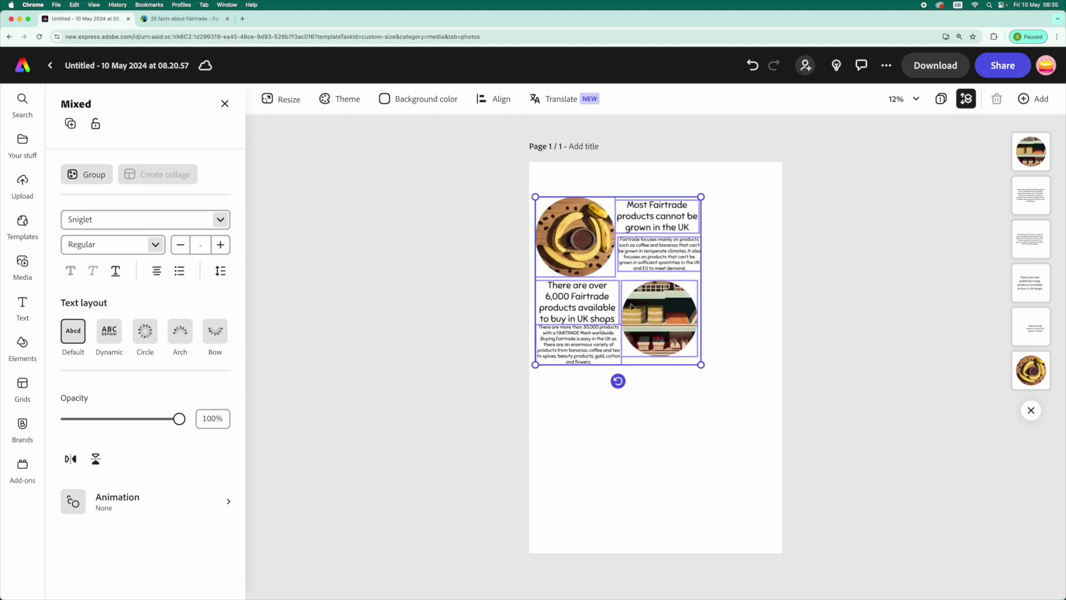
pyautogui.click(467, 266)
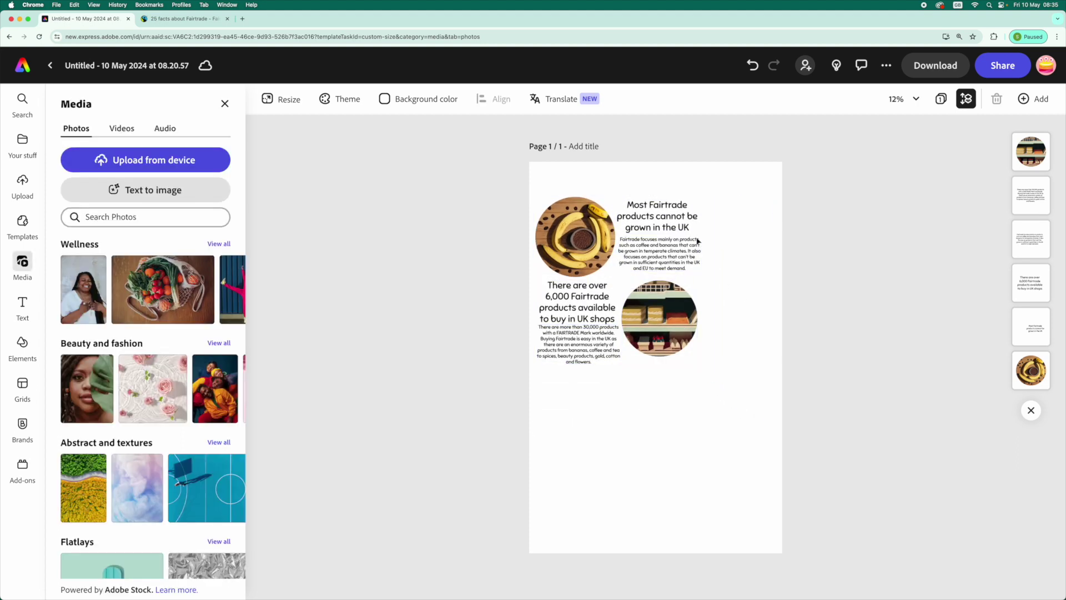
# - Widen the text box of the "Most Fairtrade products cannot be grown in the UK" heading almost to the page's right edge
pyautogui.click(652, 217)
pyautogui.moveTo(703, 216); pyautogui.dragTo(776, 221)
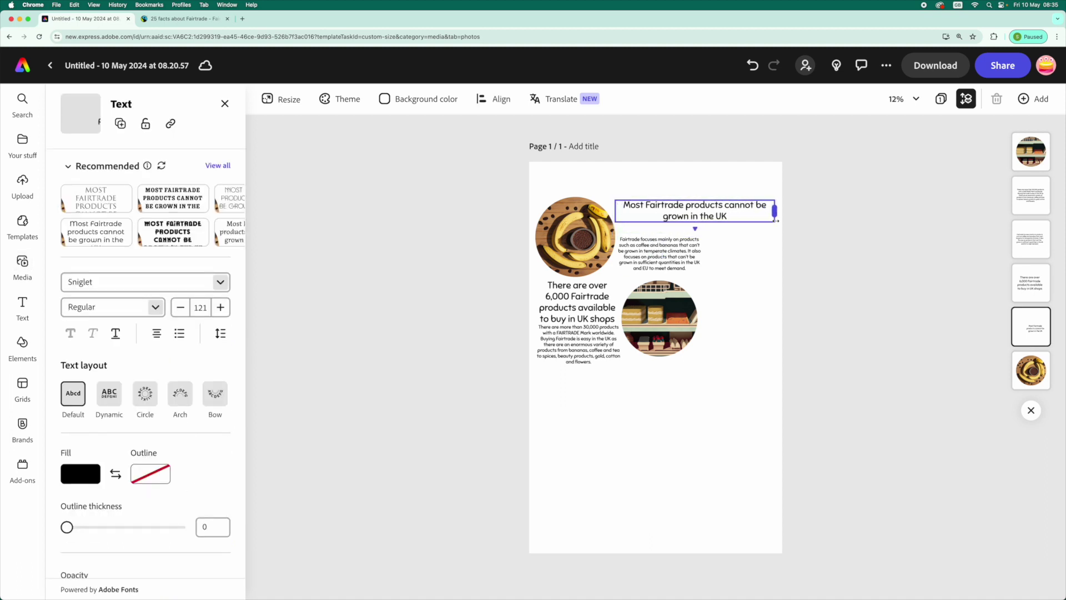
# - Widen the first fact's paragraph to match its heading, place it directly beneath, and move the banana image up slightly
pyautogui.click(667, 253)
pyautogui.moveTo(701, 254); pyautogui.dragTo(736, 243)
pyautogui.moveTo(601, 235); pyautogui.dragTo(601, 224)
# - Move the supermarket shelf image to the page's right side, then widen the 6,000 products heading and its paragraph to fill the space beside it
pyautogui.click(658, 300)
pyautogui.moveTo(659, 300); pyautogui.dragTo(734, 283)
pyautogui.moveTo(563, 299); pyautogui.dragTo(696, 289)
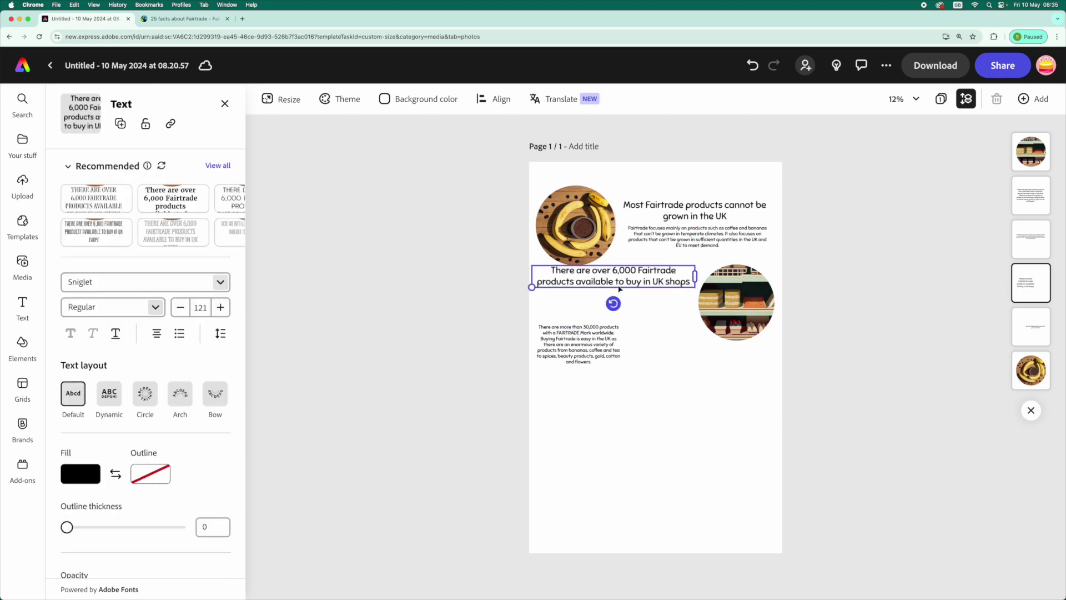
pyautogui.moveTo(587, 347); pyautogui.dragTo(692, 320)
pyautogui.moveTo(603, 317); pyautogui.dragTo(603, 317)
# - Duplicate the first fact's heading and paragraph together, move the copy to the lower part of the poster, and duplicate it again
pyautogui.moveTo(811, 193); pyautogui.dragTo(714, 238)
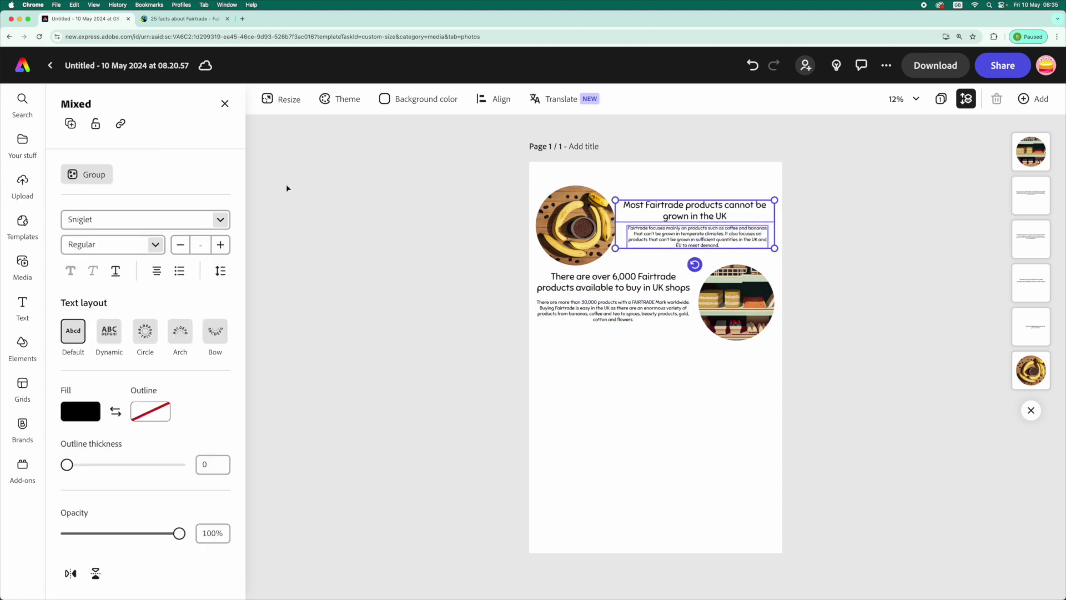
pyautogui.click(70, 124)
pyautogui.moveTo(684, 233); pyautogui.dragTo(630, 456)
pyautogui.click(71, 125)
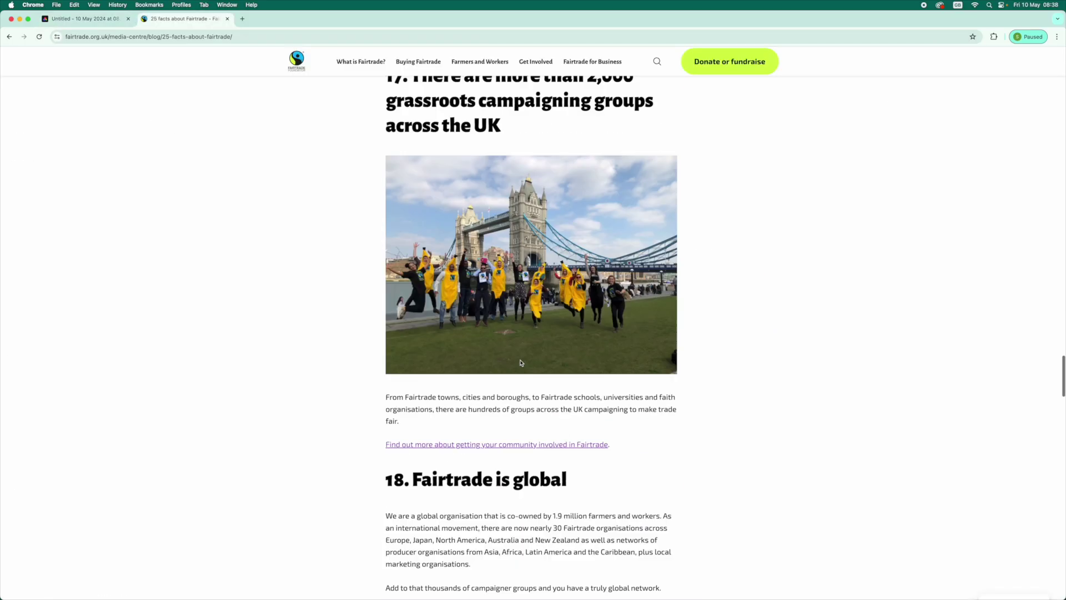
# - Select the paragraphs under fact 20, "Fairtrade requires living wages be paid to garment workers", on the Fairtrade page
pyautogui.scroll(-5, 521, 363)
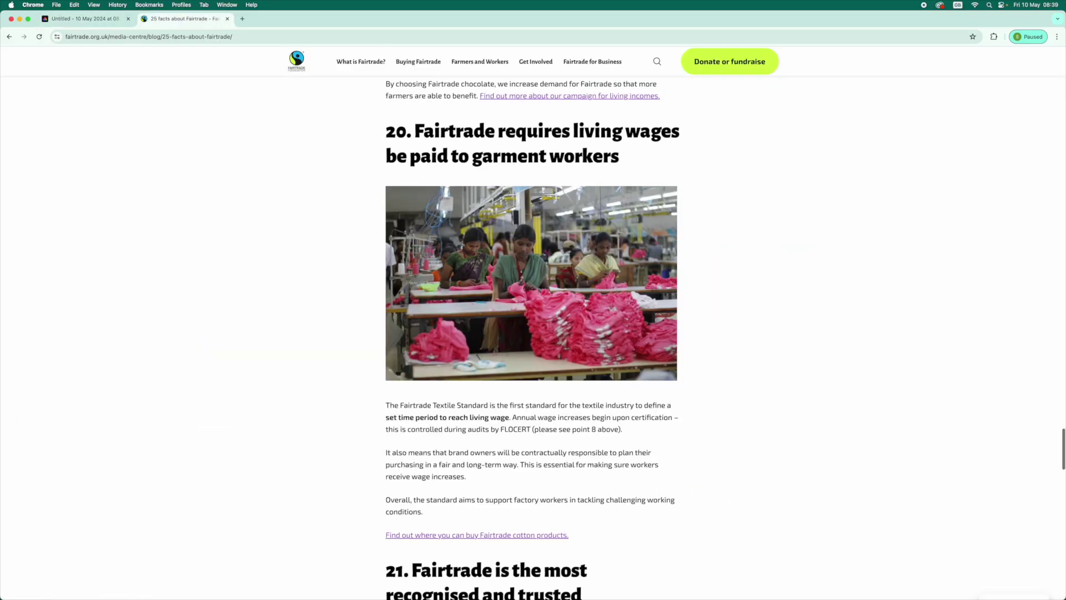
pyautogui.moveTo(386, 405); pyautogui.dragTo(465, 477)
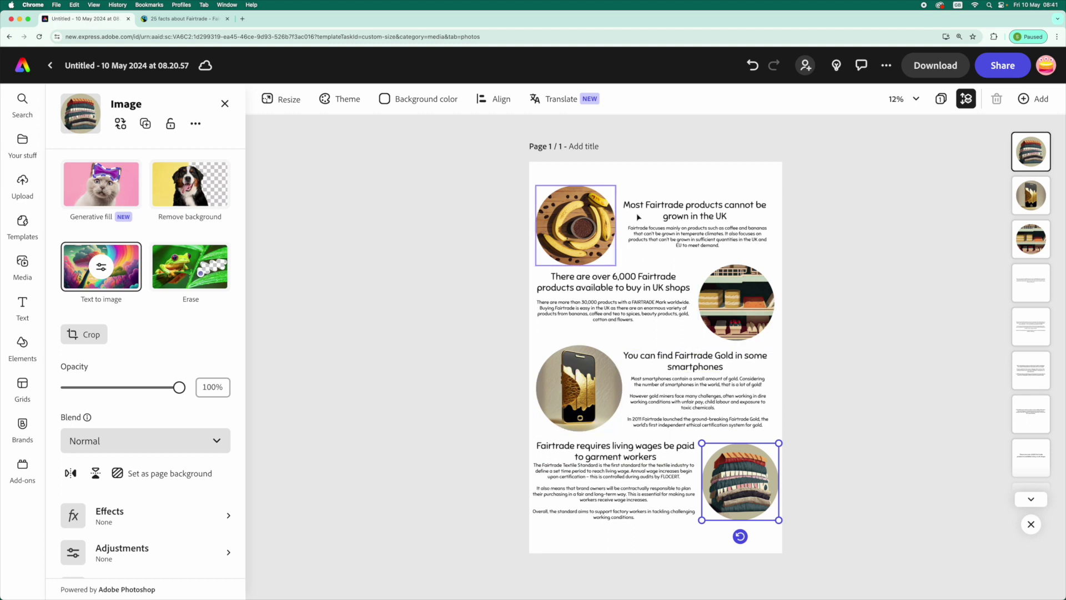
# - Shrink the supermarket shelf image, then scale the banana image down slightly and reposition it beside the first heading
pyautogui.click(709, 271)
pyautogui.moveTo(699, 265); pyautogui.dragTo(722, 288)
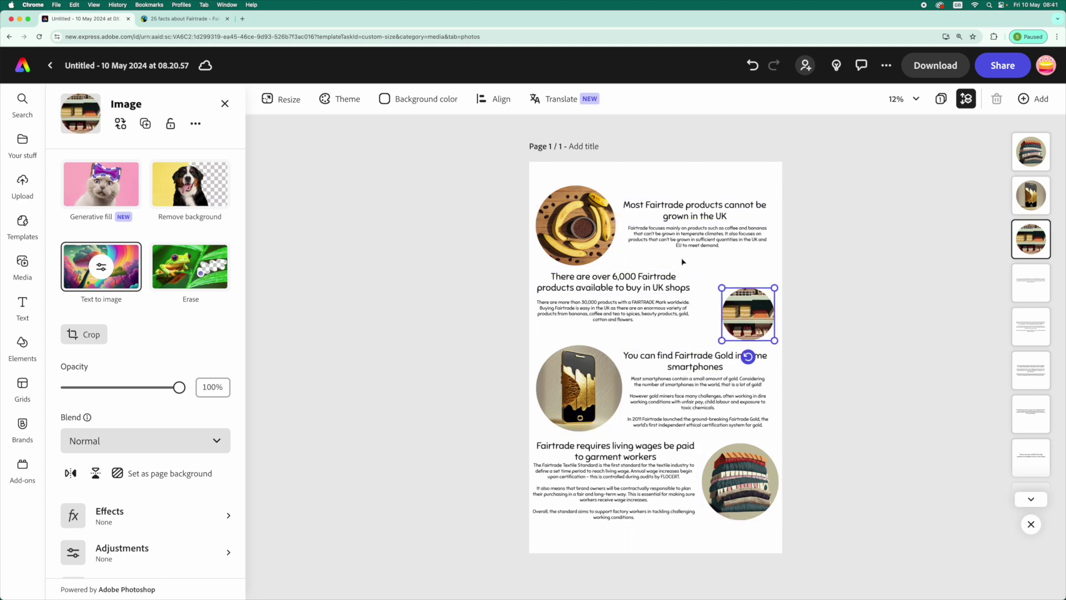
pyautogui.click(562, 205)
pyautogui.moveTo(615, 185)
pyautogui.mouseDown()
pyautogui.moveTo(627, 173)
pyautogui.moveTo(614, 178)
pyautogui.mouseUp()
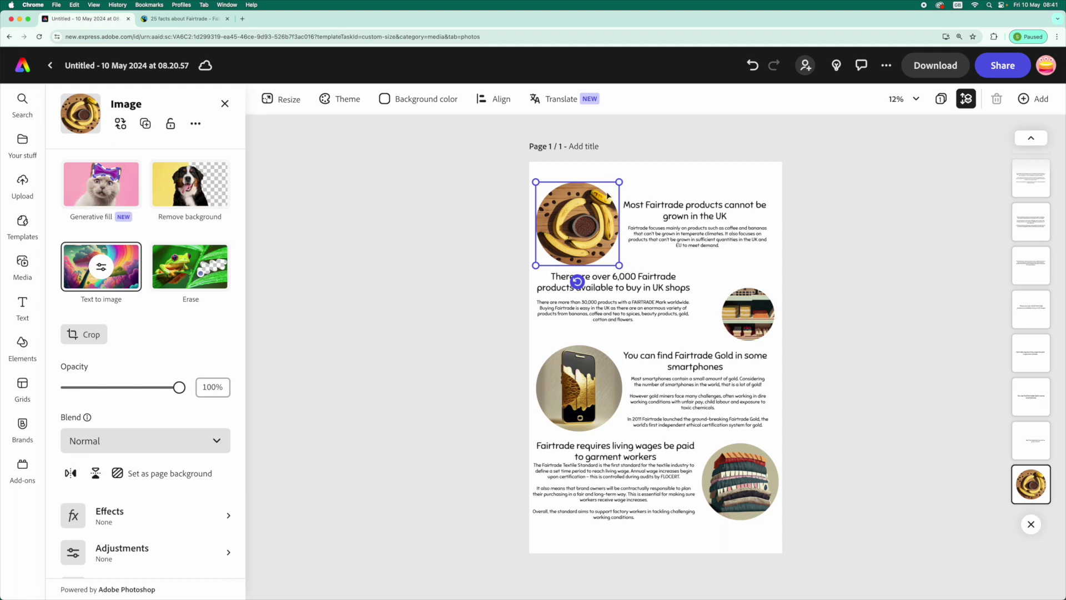
pyautogui.moveTo(620, 180); pyautogui.dragTo(615, 189)
pyautogui.moveTo(575, 221); pyautogui.dragTo(578, 215)
# - Overlay the supermarket shelf image on the banana image, scale it to the same diameter, and return it beside the second fact
pyautogui.click(745, 312)
pyautogui.moveTo(745, 312); pyautogui.dragTo(614, 171)
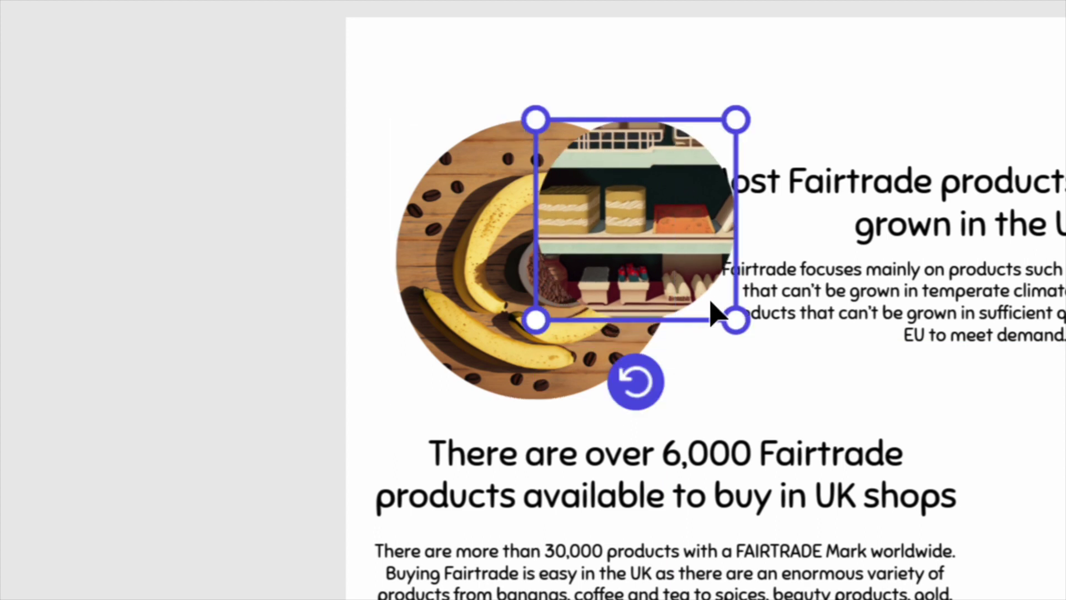
pyautogui.moveTo(736, 321); pyautogui.dragTo(816, 398)
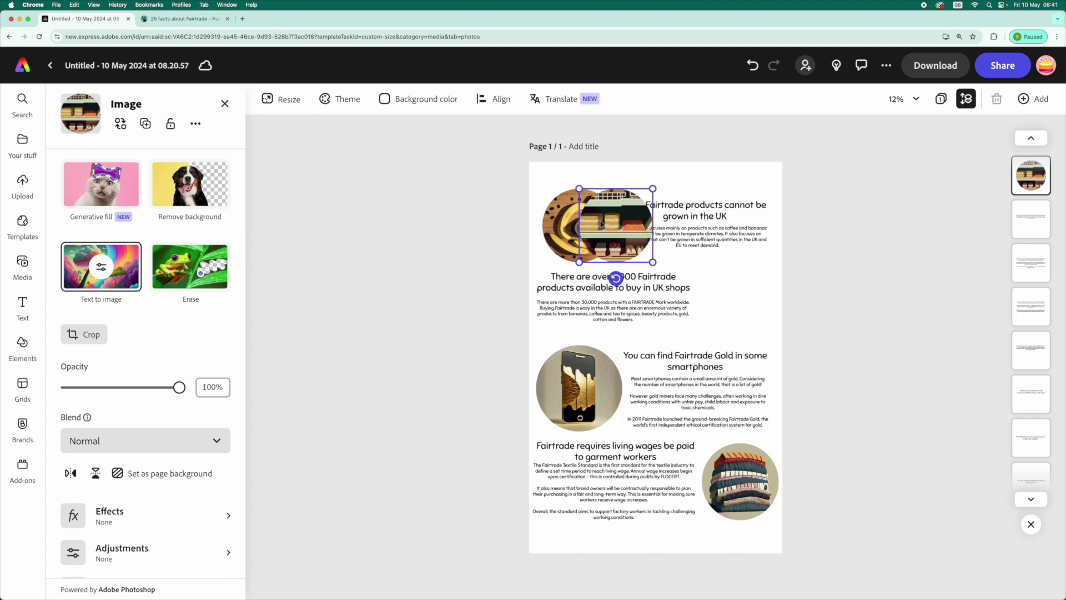
pyautogui.moveTo(601, 225); pyautogui.dragTo(719, 295)
# - Scale the gold phone image to the banana image's size, return it beside the third fact, and overlay the folded clothes image on it
pyautogui.moveTo(572, 387); pyautogui.dragTo(599, 229)
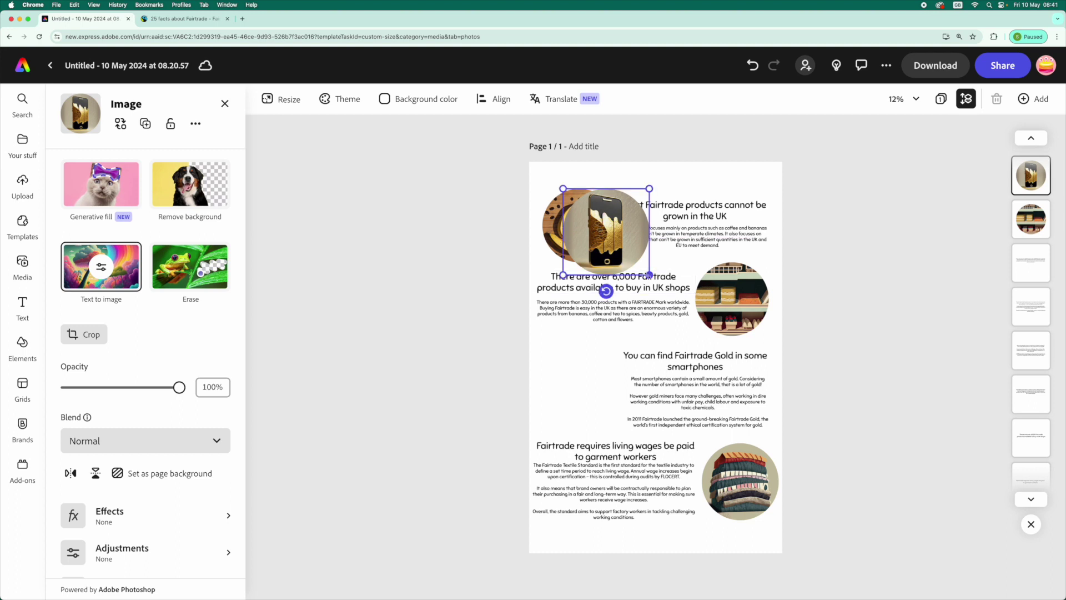
pyautogui.moveTo(649, 275); pyautogui.dragTo(636, 262)
pyautogui.moveTo(599, 226); pyautogui.dragTo(571, 374)
pyautogui.moveTo(718, 471); pyautogui.dragTo(577, 378)
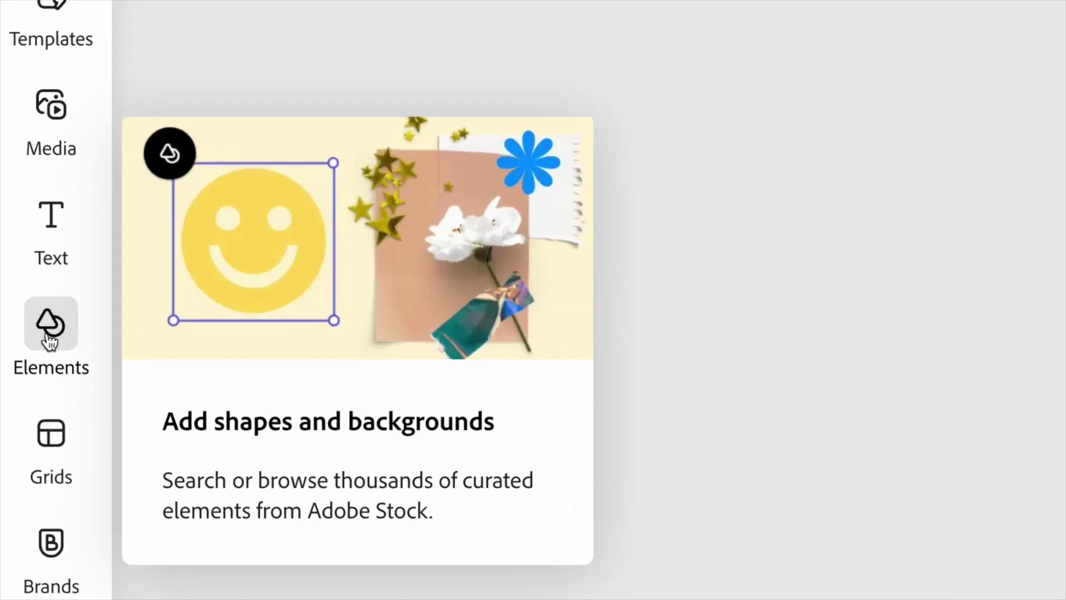
# - Search the design assets for "hessian" and add the brown sackcloth with a green stripe, enlarged beyond the page width
pyautogui.click(23, 347)
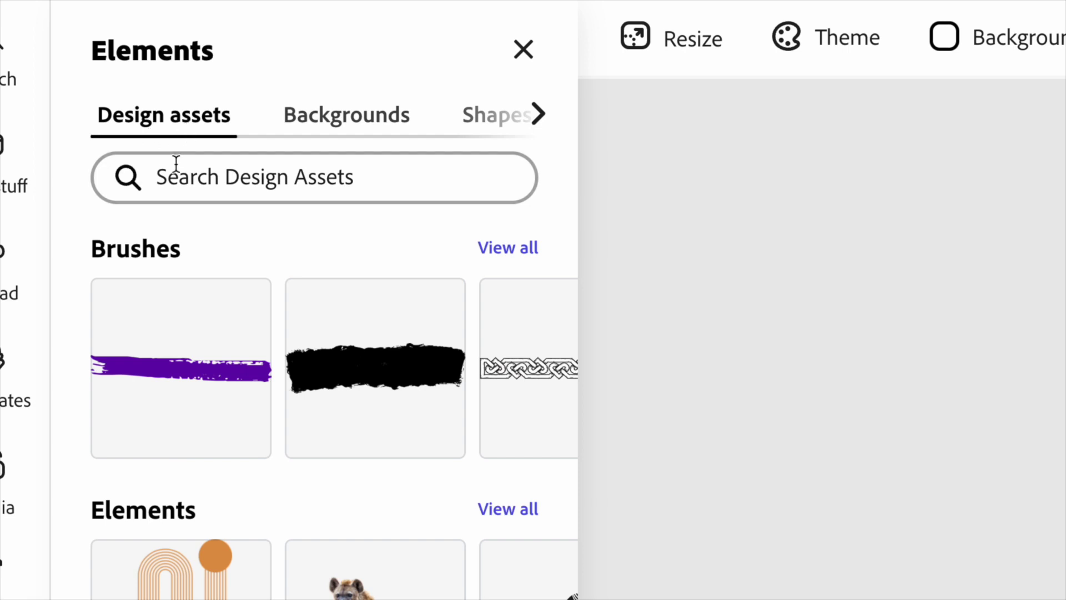
pyautogui.click(207, 175)
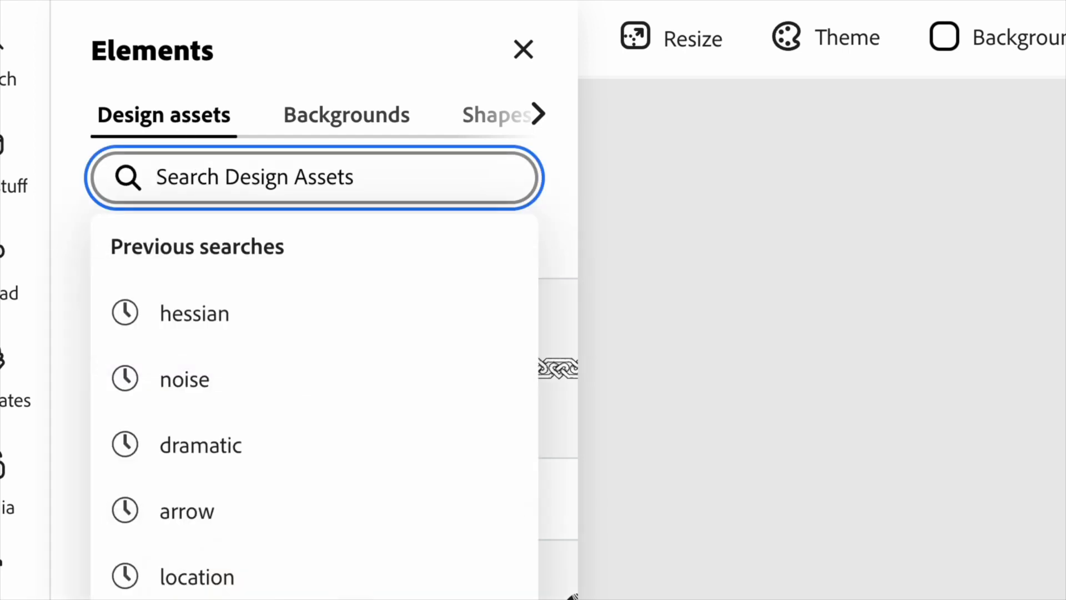
pyautogui.write('hessian')
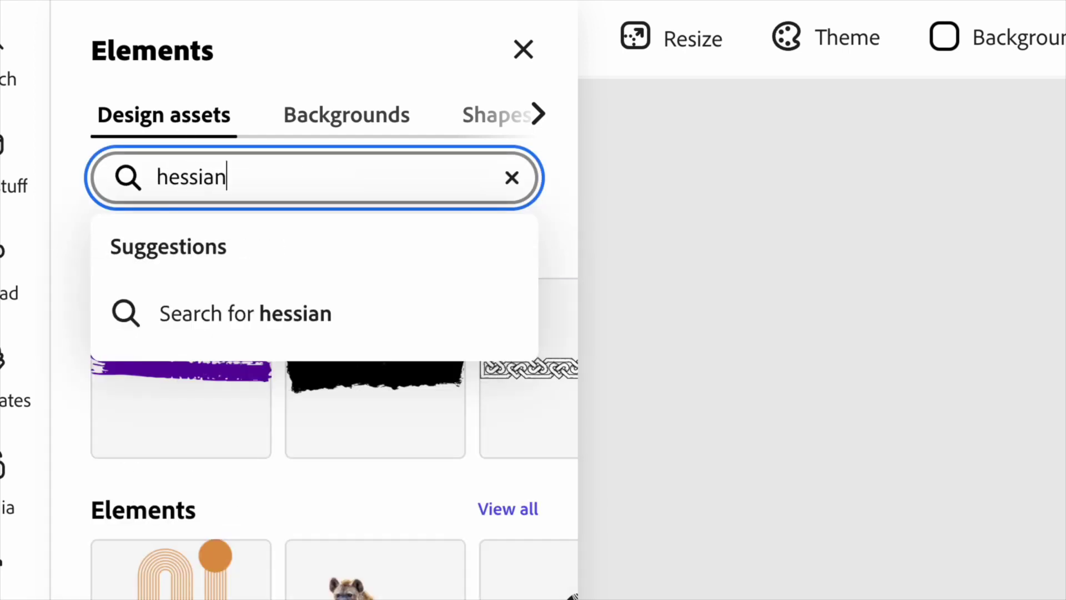
pyautogui.press('Return')
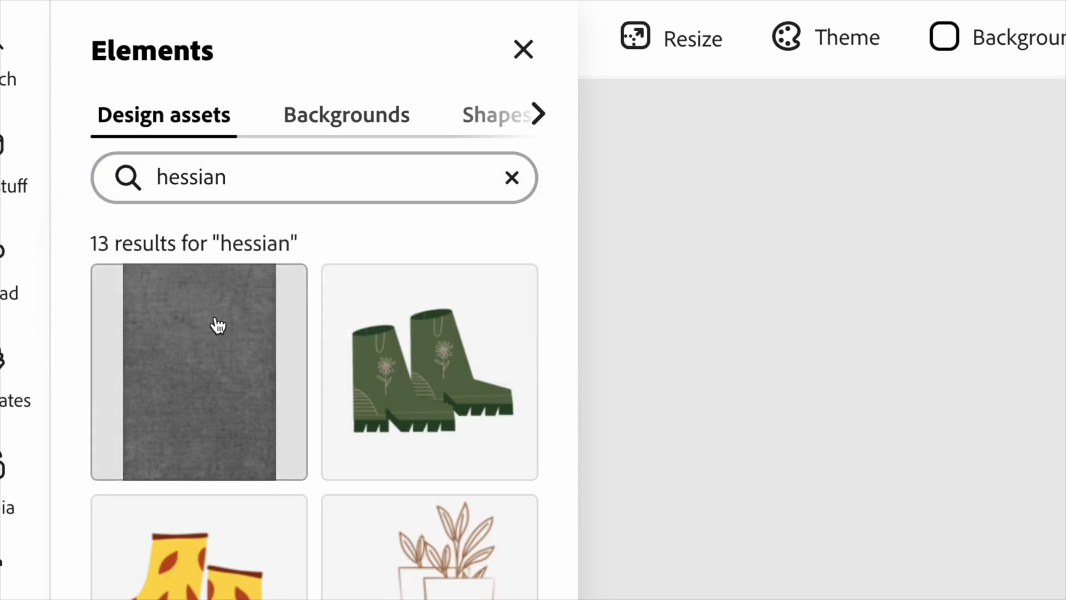
pyautogui.scroll(-5, 118, 378)
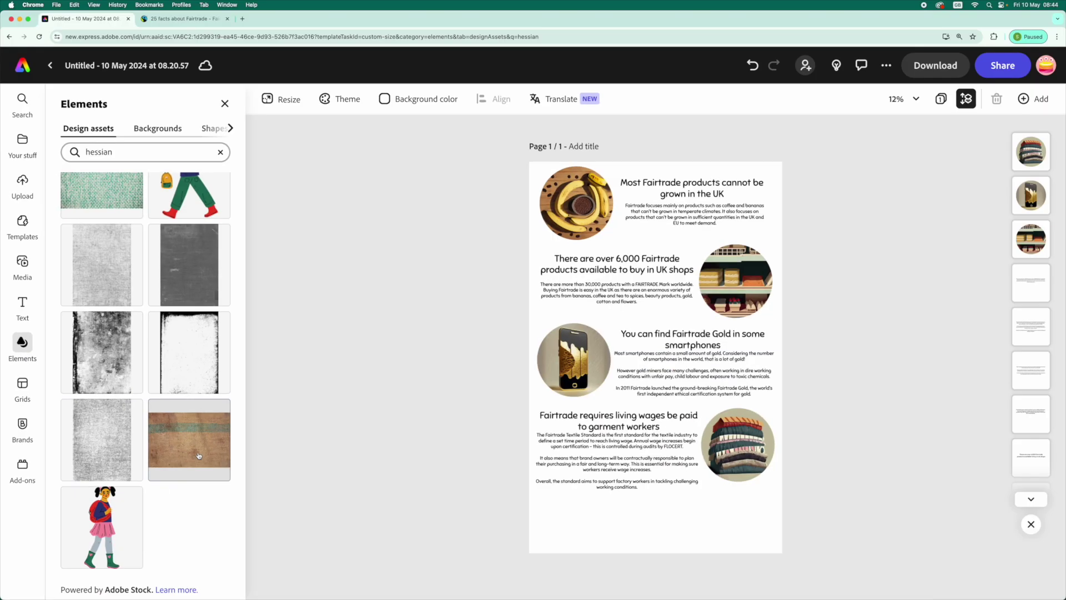
pyautogui.moveTo(352, 462); pyautogui.dragTo(809, 362)
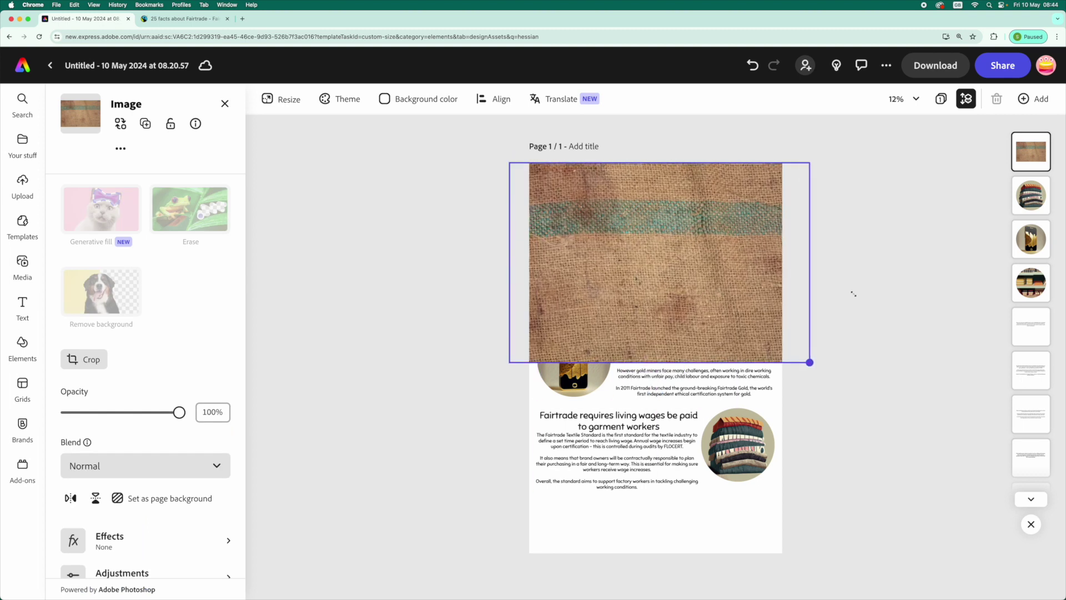
# - Crop the green stripe and lower part off the hessian image and place the remaining band over the second fact
pyautogui.moveTo(703, 282)
pyautogui.mouseDown()
pyautogui.moveTo(719, 307)
pyautogui.moveTo(702, 299)
pyautogui.mouseUp()
pyautogui.moveTo(676, 187); pyautogui.dragTo(675, 276)
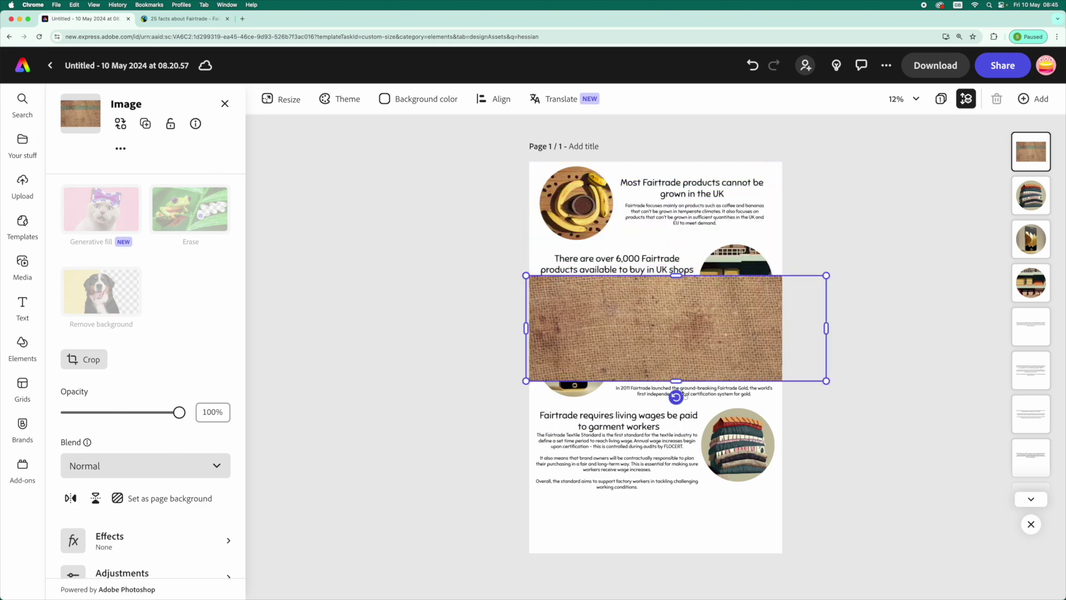
pyautogui.moveTo(676, 381); pyautogui.dragTo(676, 357)
pyautogui.moveTo(654, 308); pyautogui.dragTo(658, 278)
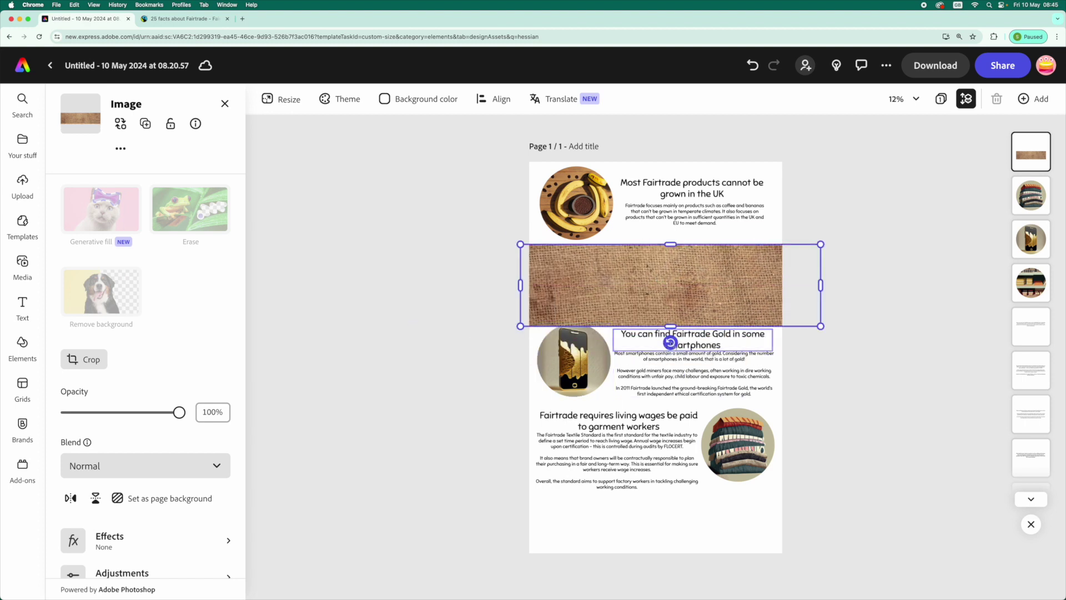
# - Tilt the hessian band slightly so it rises to the right, and adjust its height and position across the second fact
pyautogui.moveTo(671, 343); pyautogui.dragTo(673, 341)
pyautogui.moveTo(605, 299); pyautogui.dragTo(601, 297)
pyautogui.moveTo(675, 321); pyautogui.dragTo(674, 332)
pyautogui.moveTo(666, 244); pyautogui.dragTo(666, 245)
pyautogui.moveTo(592, 294); pyautogui.dragTo(582, 289)
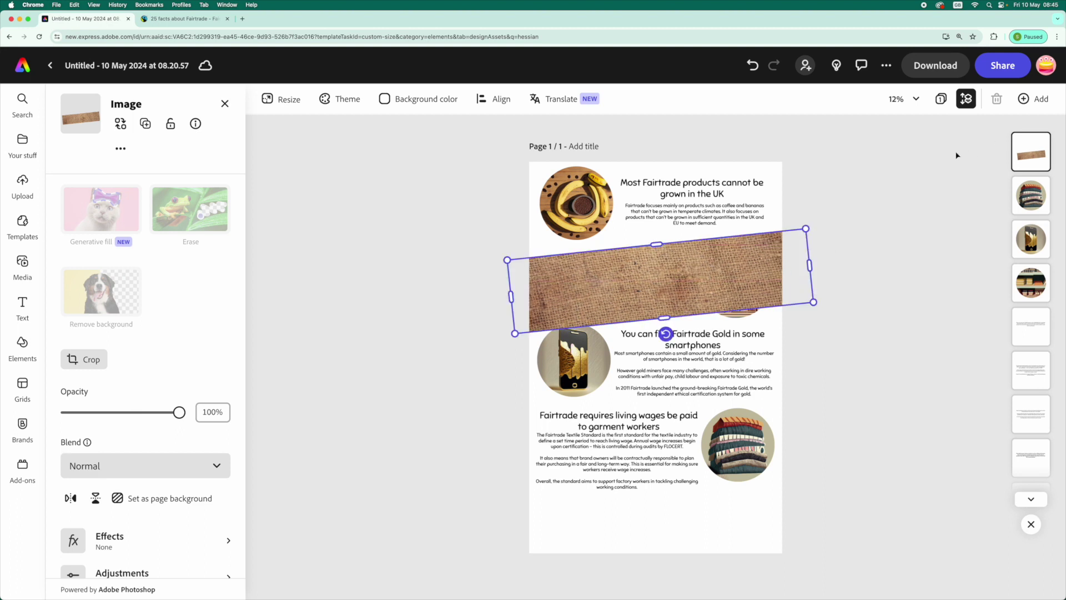
# - Move the hessian band to the bottom of the layer order and set its opacity to 43%
pyautogui.moveTo(1024, 153); pyautogui.dragTo(1032, 516)
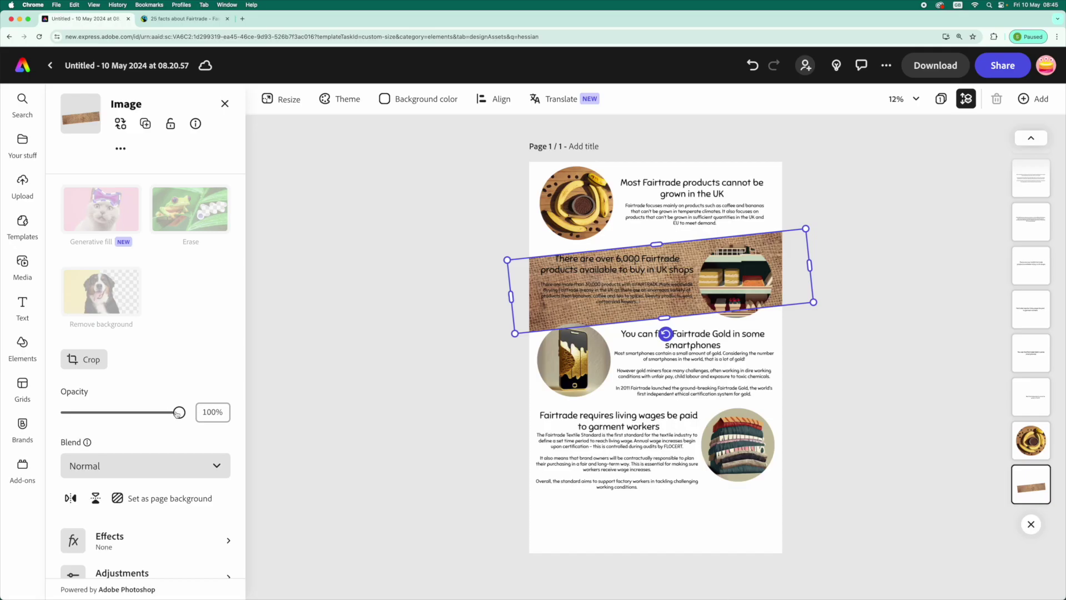
pyautogui.moveTo(179, 413); pyautogui.dragTo(124, 417)
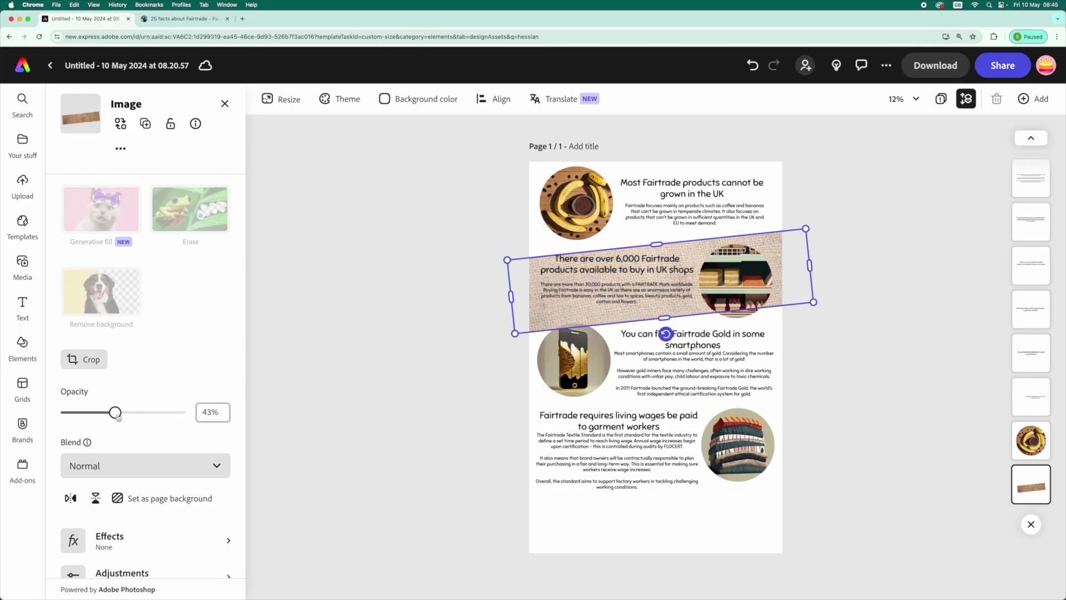
pyautogui.click(365, 389)
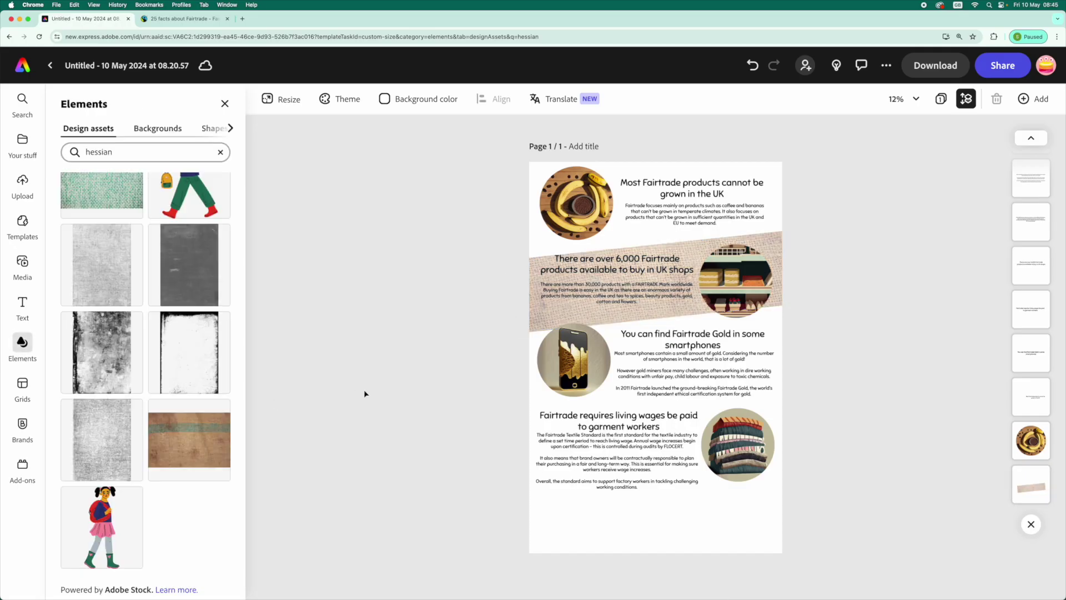
# - Duplicate the hessian band and place copies behind the other three facts, alternating the direction of their tilt
pyautogui.click(537, 323)
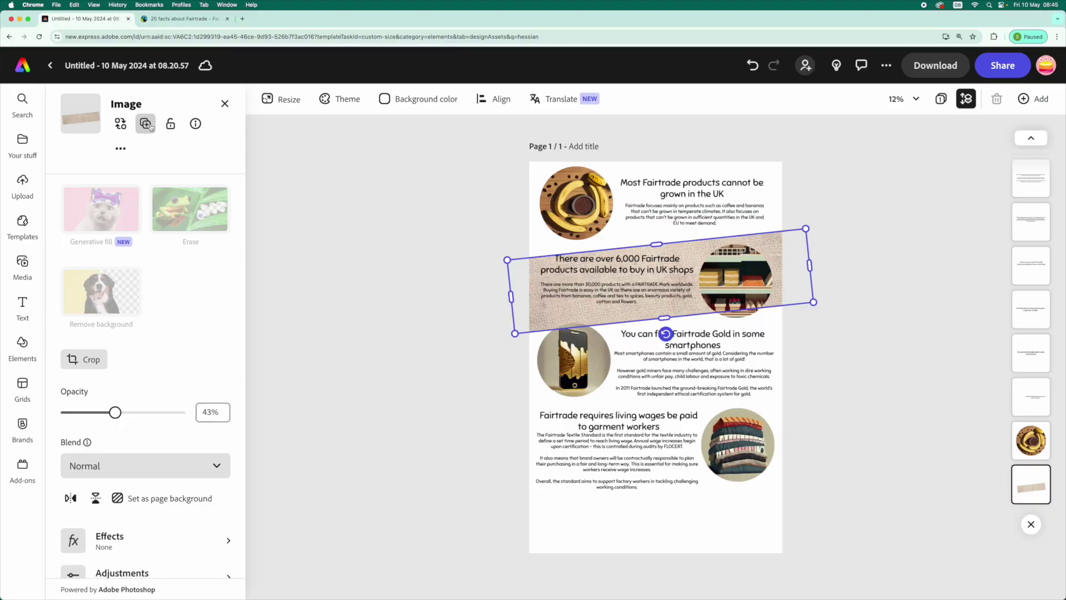
pyautogui.click(300, 158)
pyautogui.moveTo(600, 314); pyautogui.dragTo(569, 406)
pyautogui.moveTo(626, 432); pyautogui.dragTo(644, 489)
pyautogui.click(462, 356)
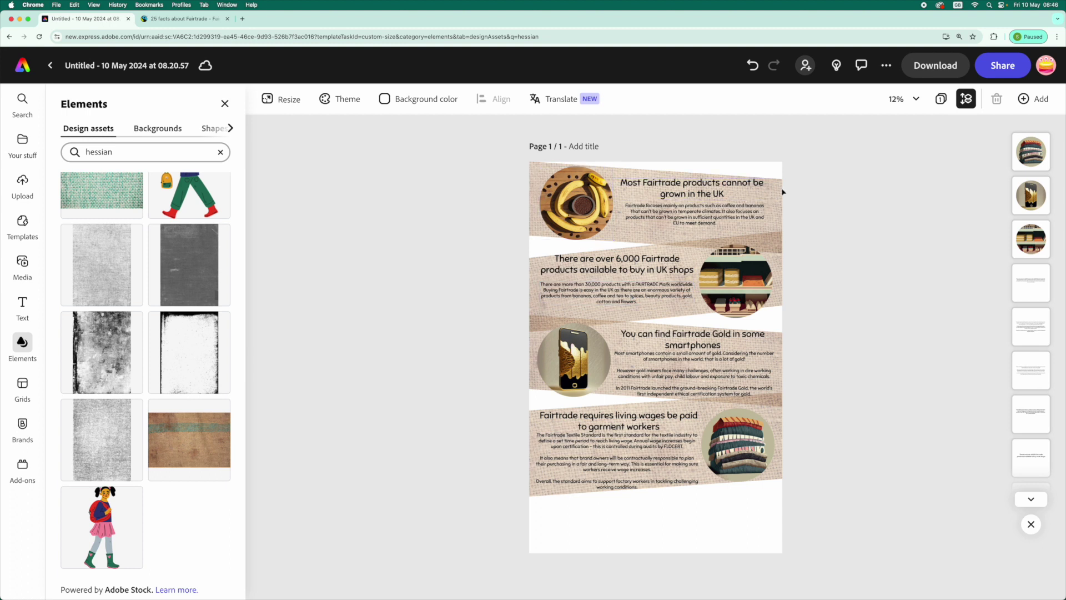
# - Search the media photos for "coffee beans"
pyautogui.click(7, 267)
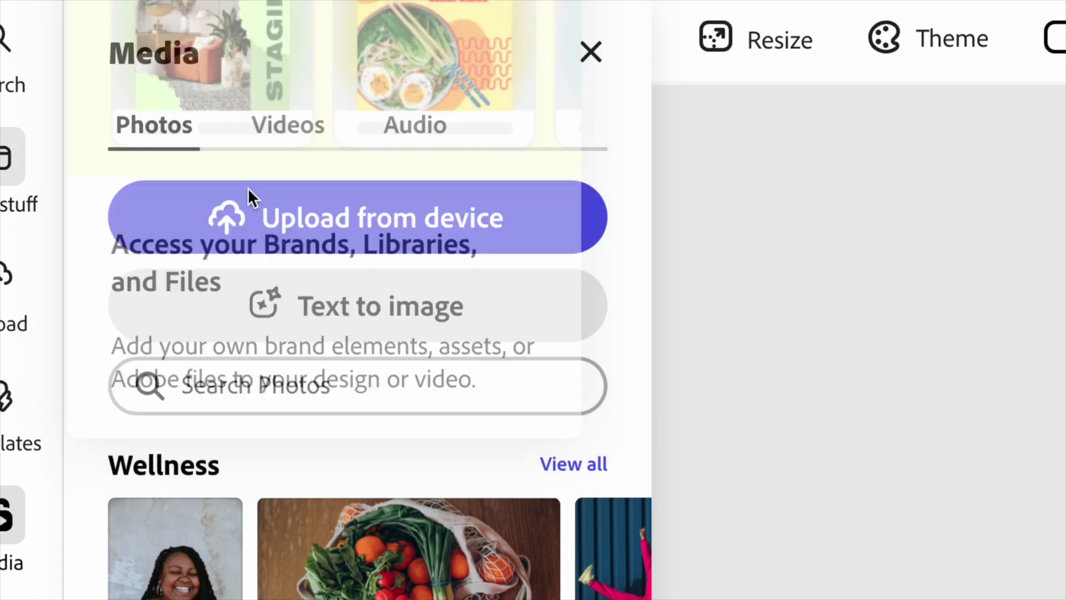
pyautogui.click(261, 391)
pyautogui.write('coffee beans')
pyautogui.press('Return')
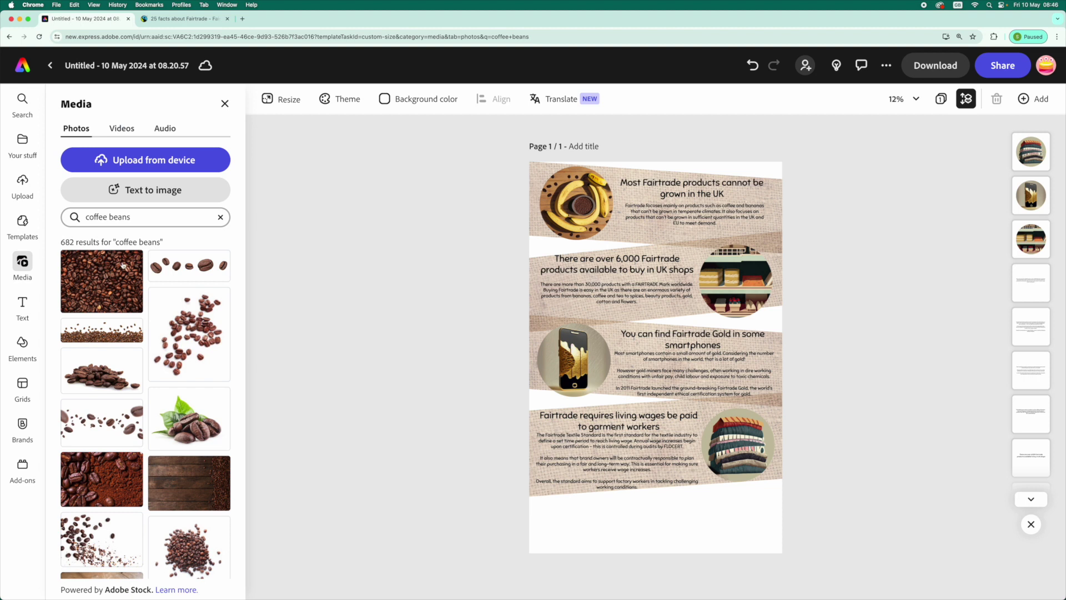
# - Add the photo completely filled with coffee beans, set it as the page background, and fade it with a low opacity
pyautogui.click(123, 265)
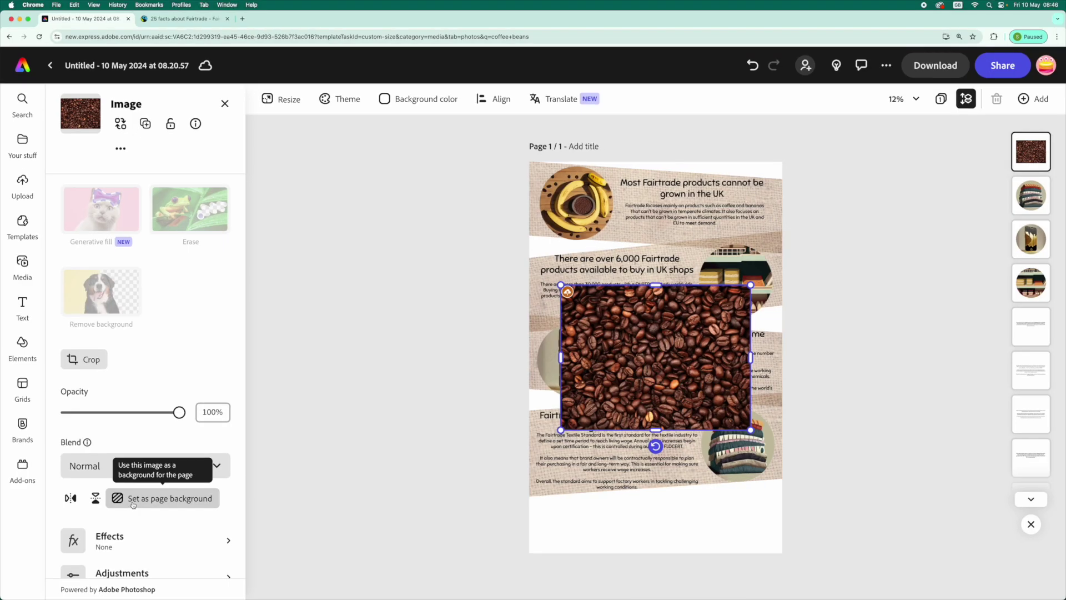
pyautogui.click(179, 487)
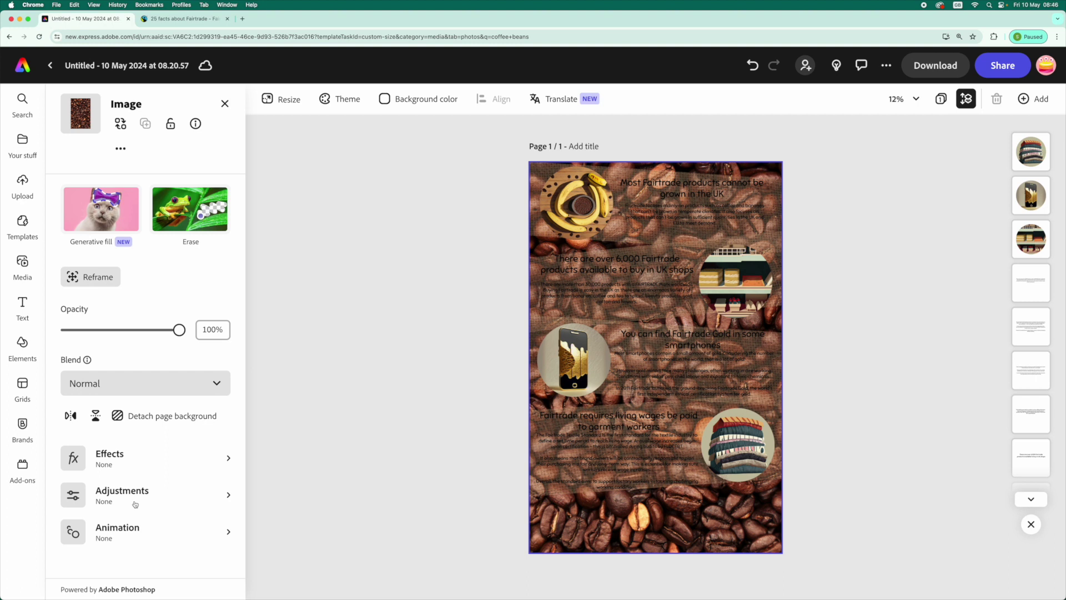
pyautogui.moveTo(177, 331); pyautogui.dragTo(81, 345)
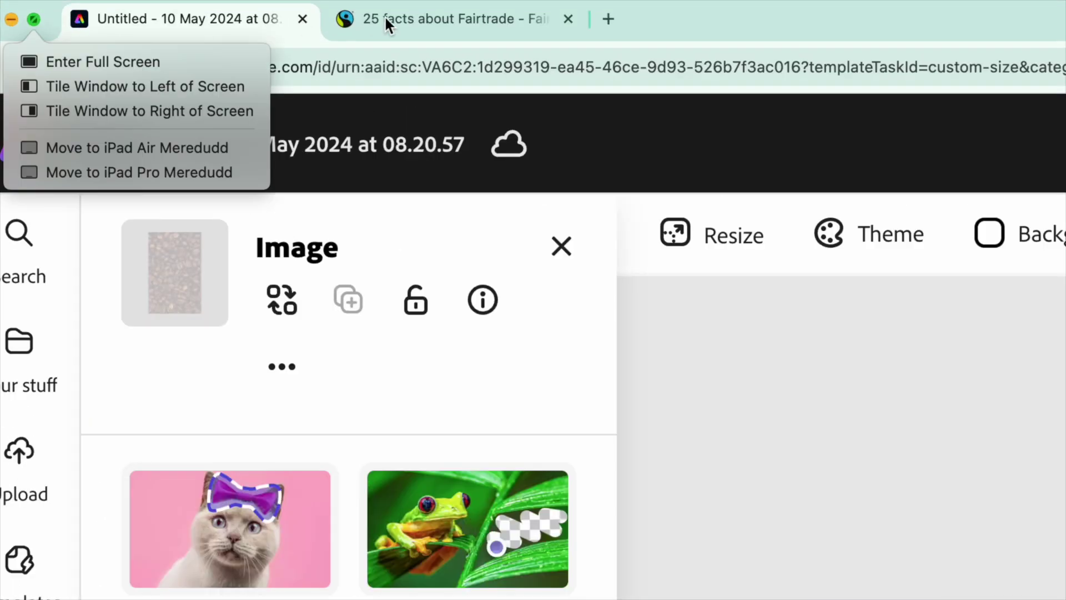
# - Find the FAIRTRADE Mark logo beside fact 6 on the Fairtrade page and copy the image
pyautogui.click(161, 20)
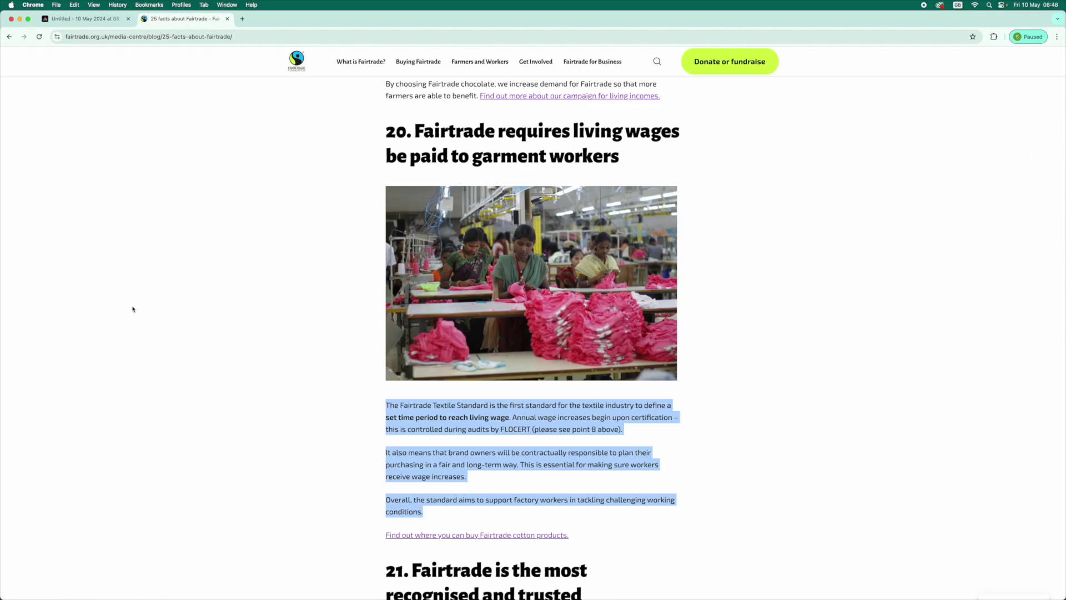
pyautogui.scroll(-20, 132, 309)
pyautogui.scroll(-5, 130, 311)
pyautogui.scroll(20, 130, 310)
pyautogui.scroll(20, 130, 311)
pyautogui.scroll(20, 132, 310)
pyautogui.scroll(-2, 132, 309)
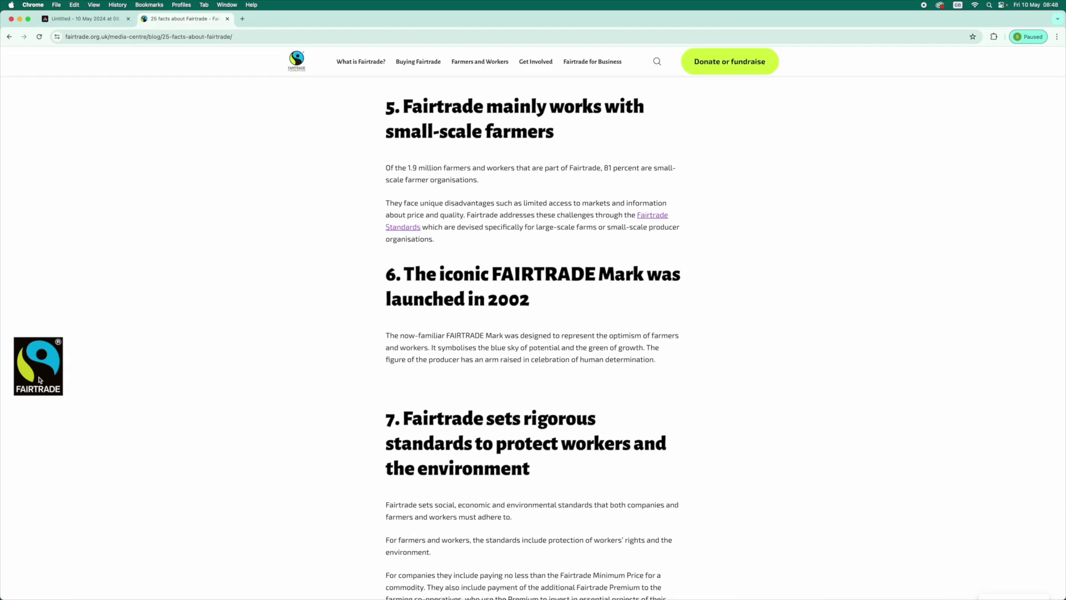
pyautogui.rightClick(323, 355)
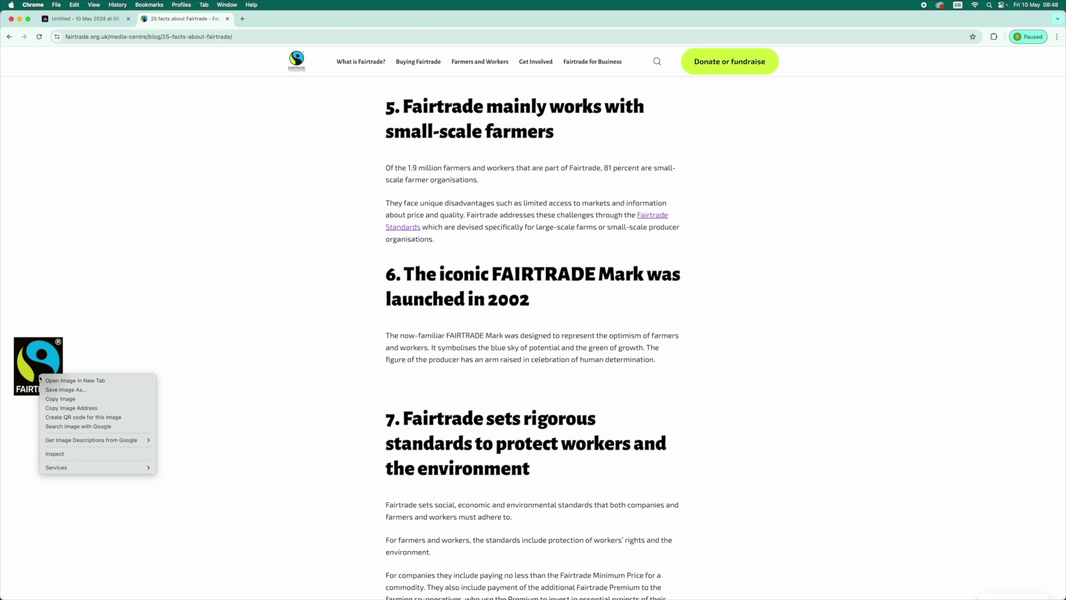
pyautogui.click(60, 398)
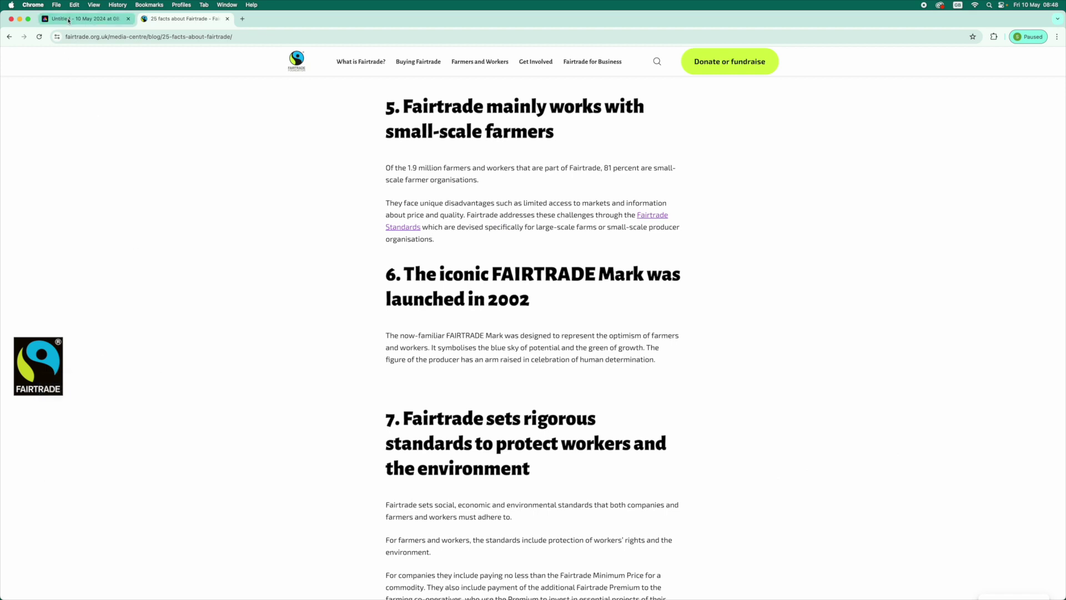
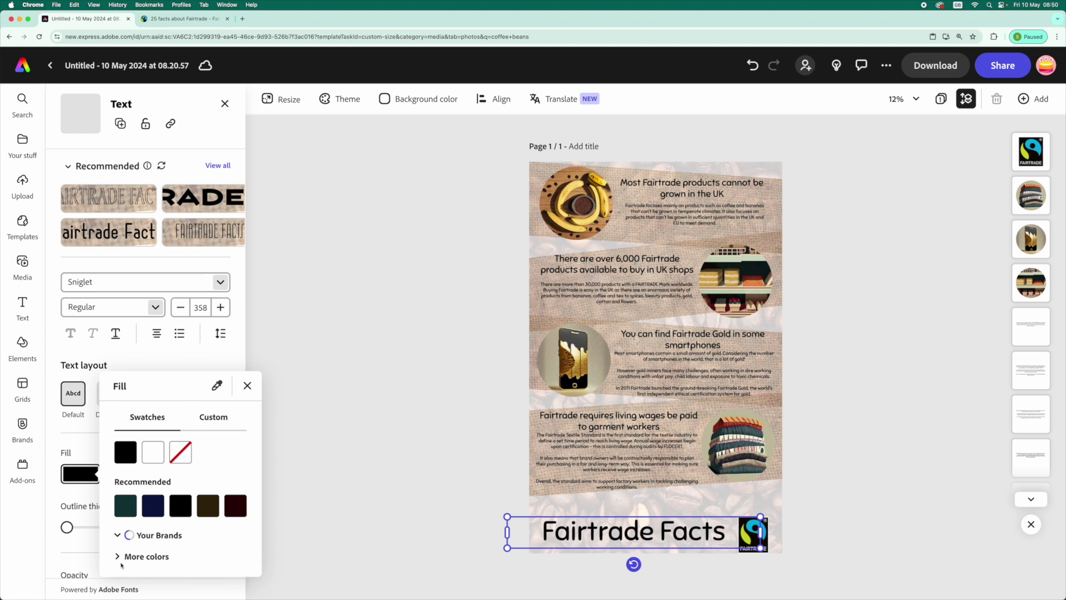
# - Set the Fairtrade Facts title's fill to the blue sampled from the Fairtrade logo, and nudge the logo slightly upwards
pyautogui.click(118, 557)
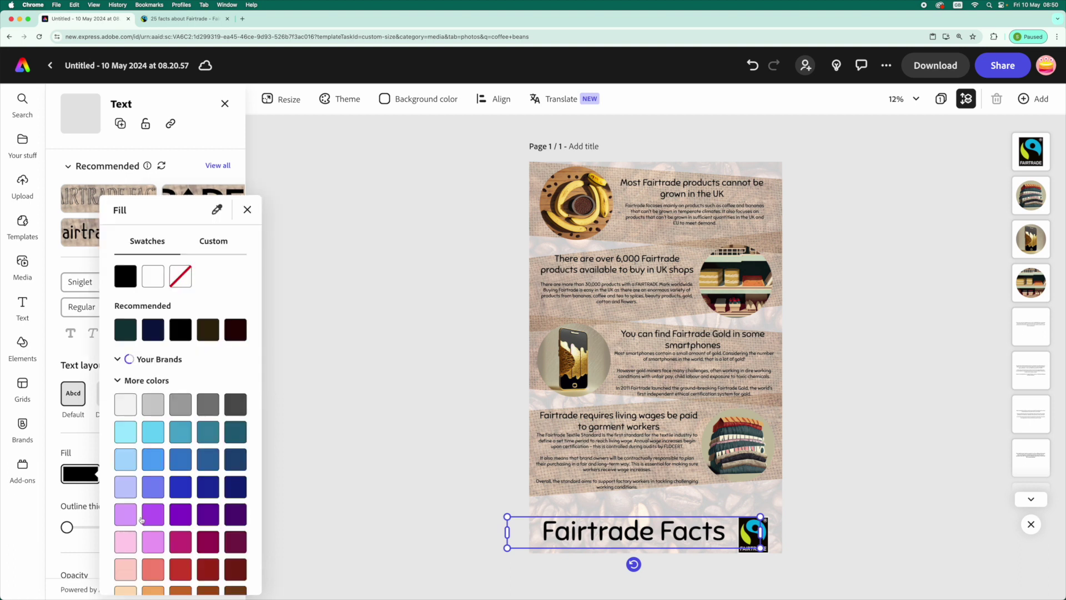
pyautogui.scroll(-5, 153, 427)
pyautogui.scroll(5, 152, 426)
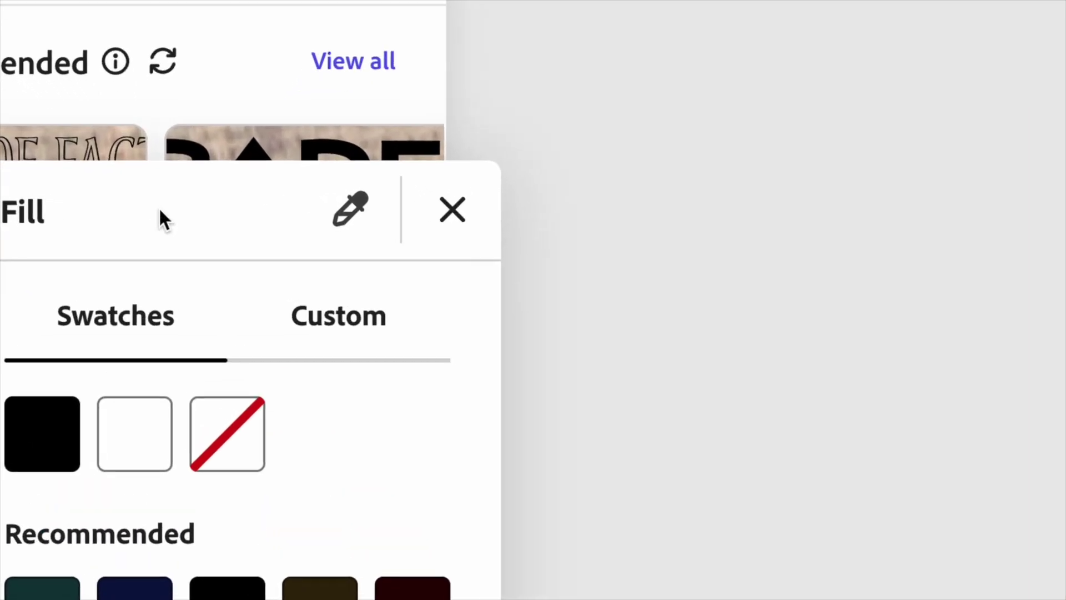
pyautogui.click(351, 225)
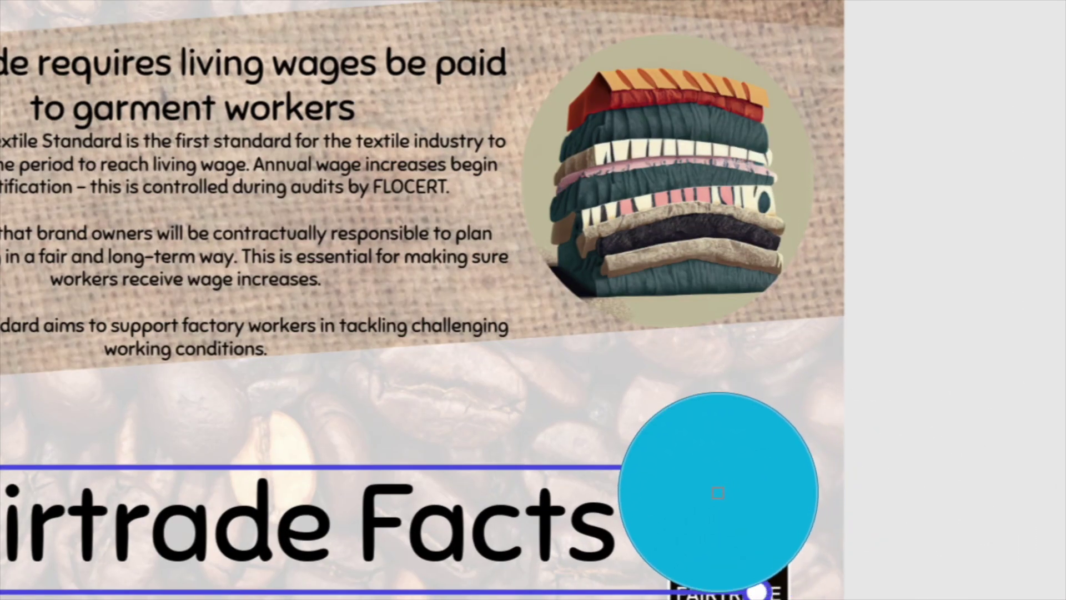
pyautogui.click(721, 491)
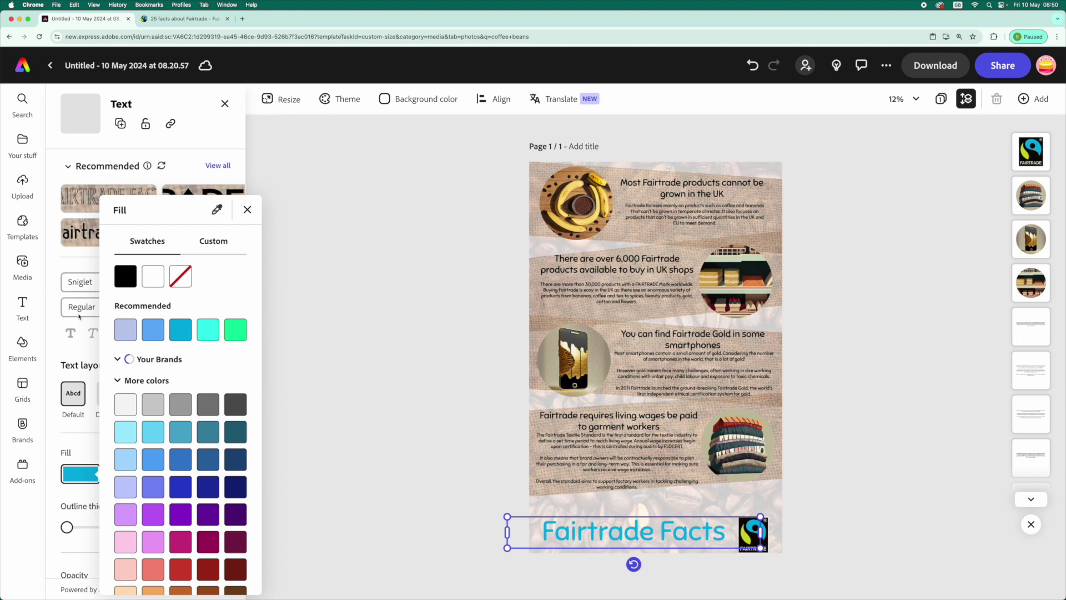
pyautogui.click(247, 209)
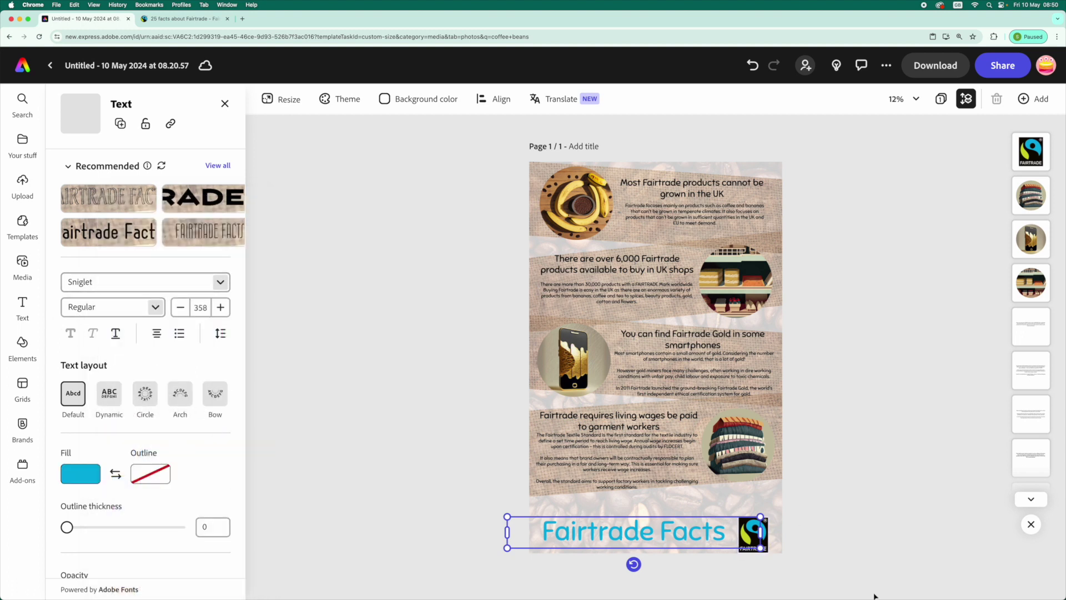
pyautogui.click(767, 566)
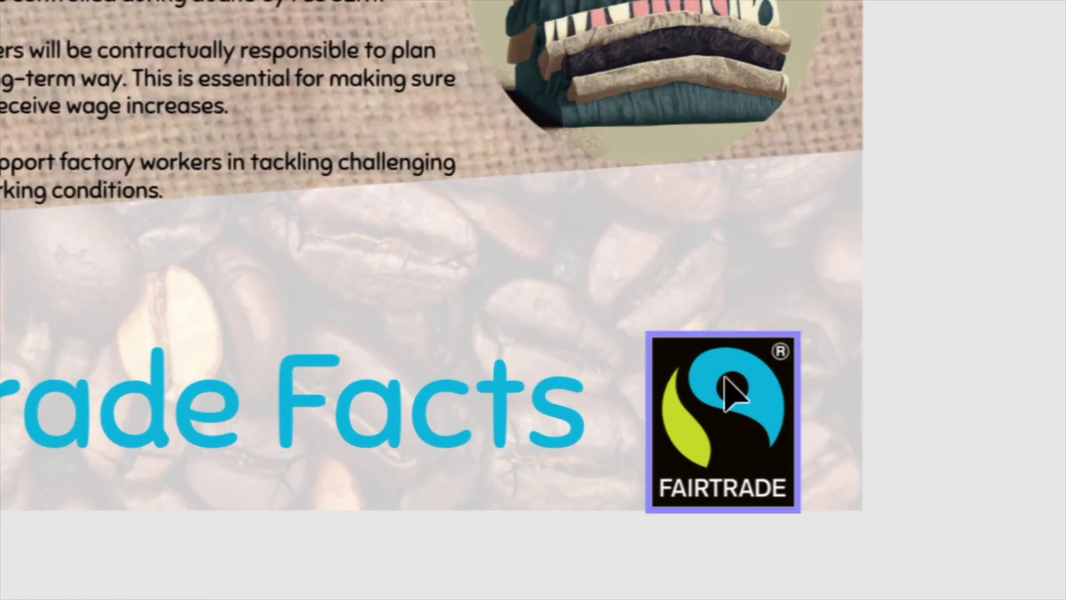
pyautogui.moveTo(728, 388); pyautogui.dragTo(734, 367)
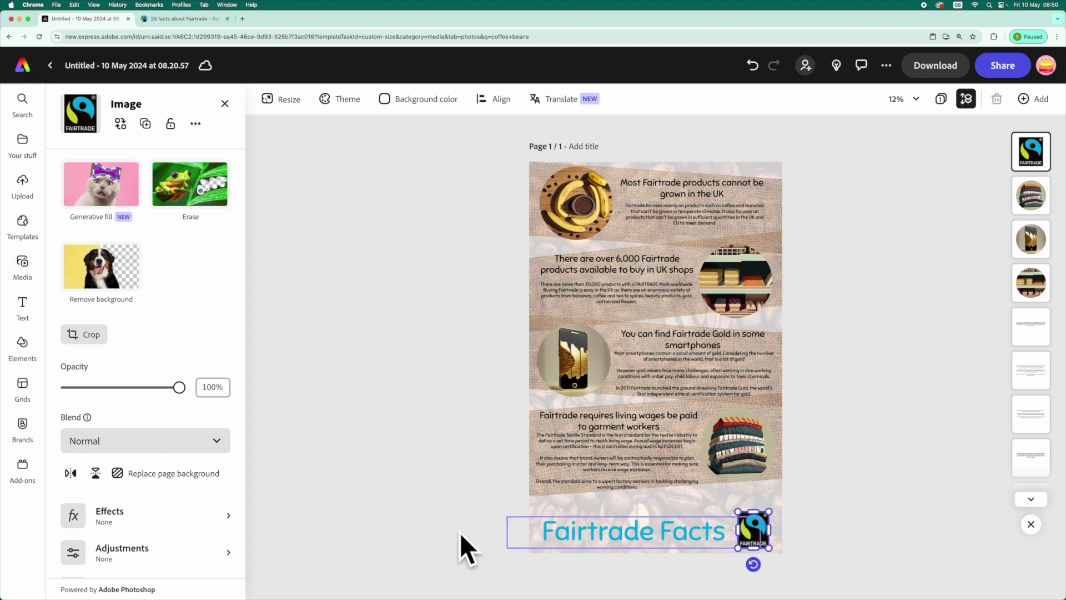
# - Add the rough black brush stroke from the design assets, enlarged across the bottom of the poster and layered behind the title and logo
pyautogui.click(23, 343)
pyautogui.click(214, 128)
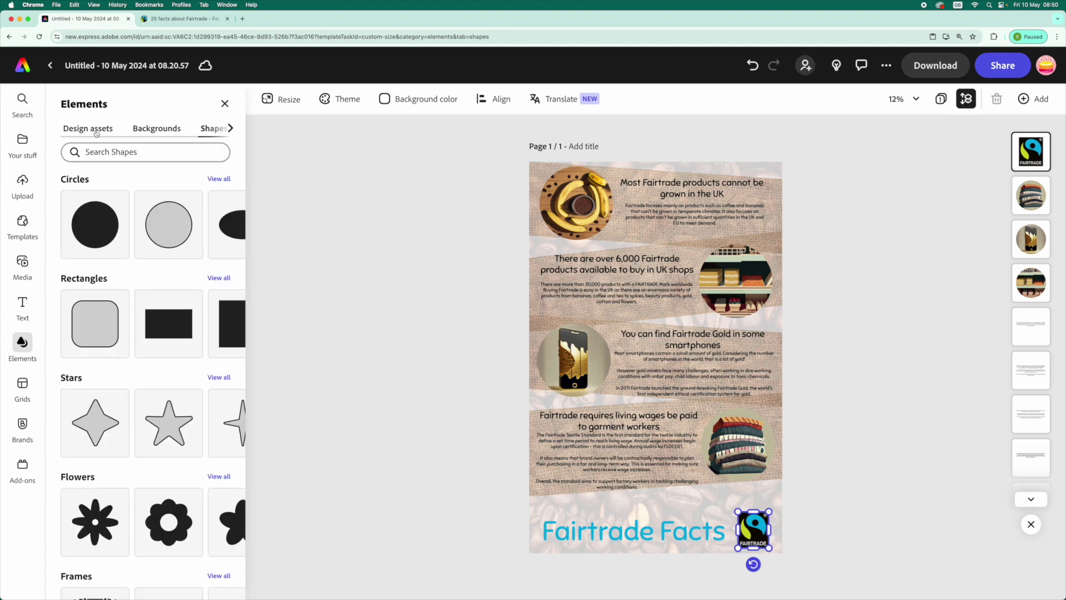
pyautogui.click(71, 132)
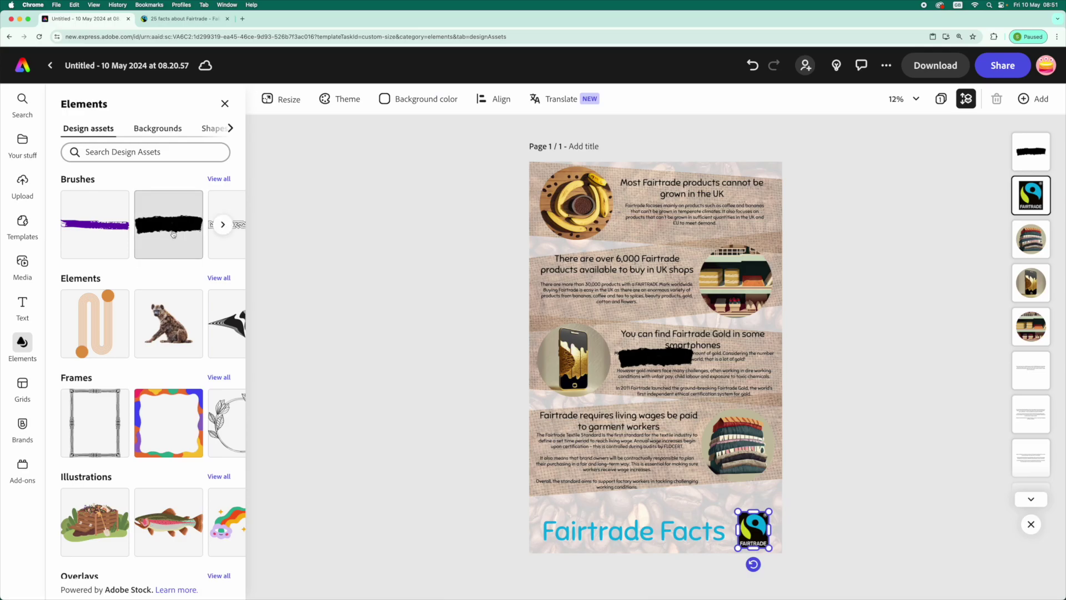
pyautogui.click(172, 234)
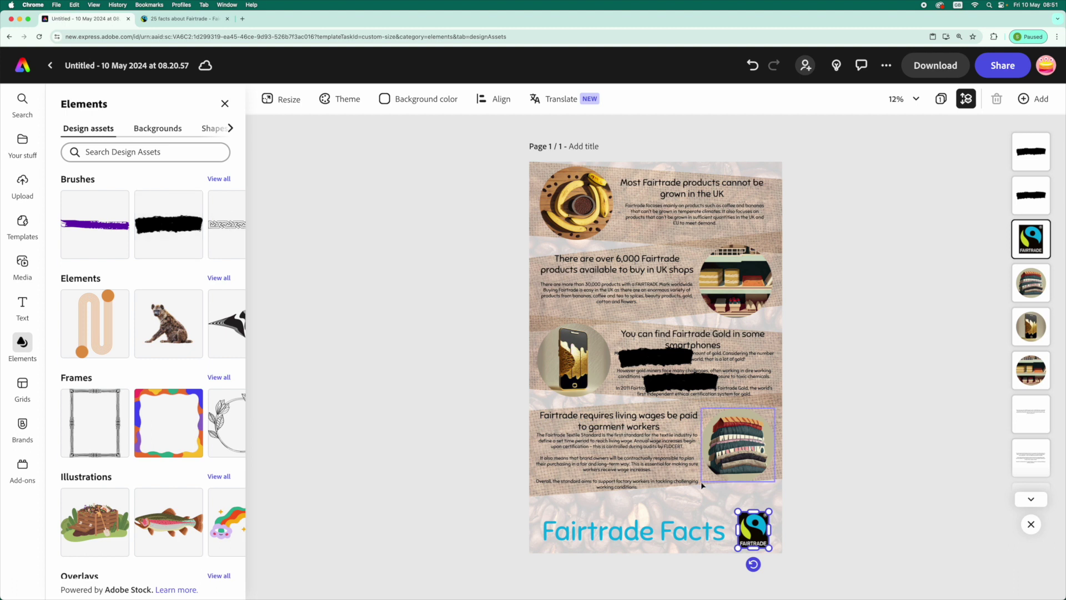
pyautogui.moveTo(688, 389)
pyautogui.mouseDown()
pyautogui.moveTo(663, 364)
pyautogui.moveTo(623, 510)
pyautogui.moveTo(554, 515)
pyautogui.moveTo(833, 592)
pyautogui.mouseUp()
pyautogui.moveTo(620, 526); pyautogui.dragTo(604, 516)
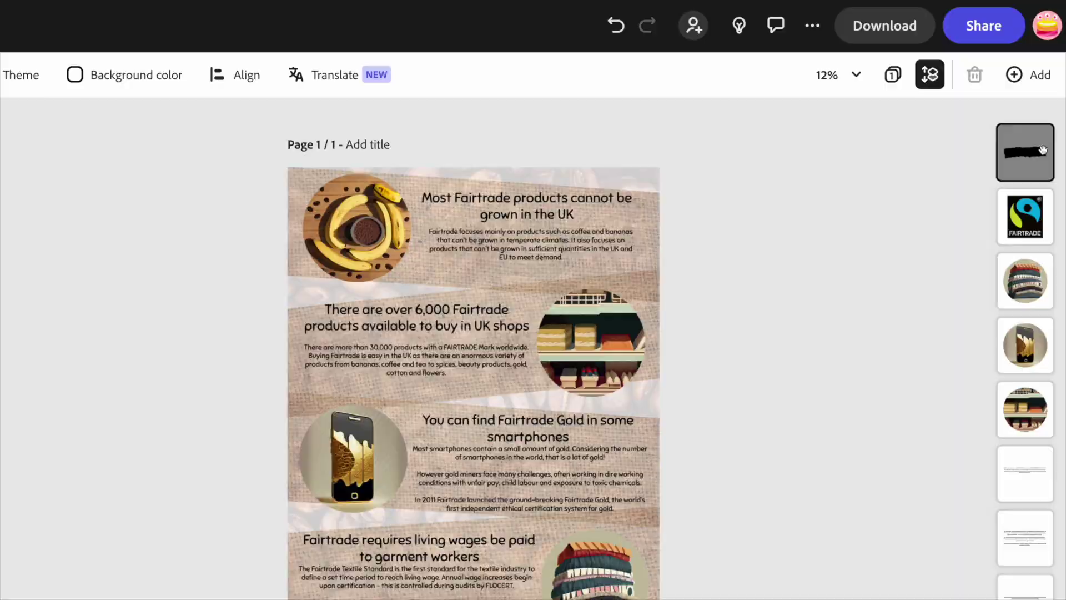
pyautogui.moveTo(1025, 159); pyautogui.dragTo(1028, 488)
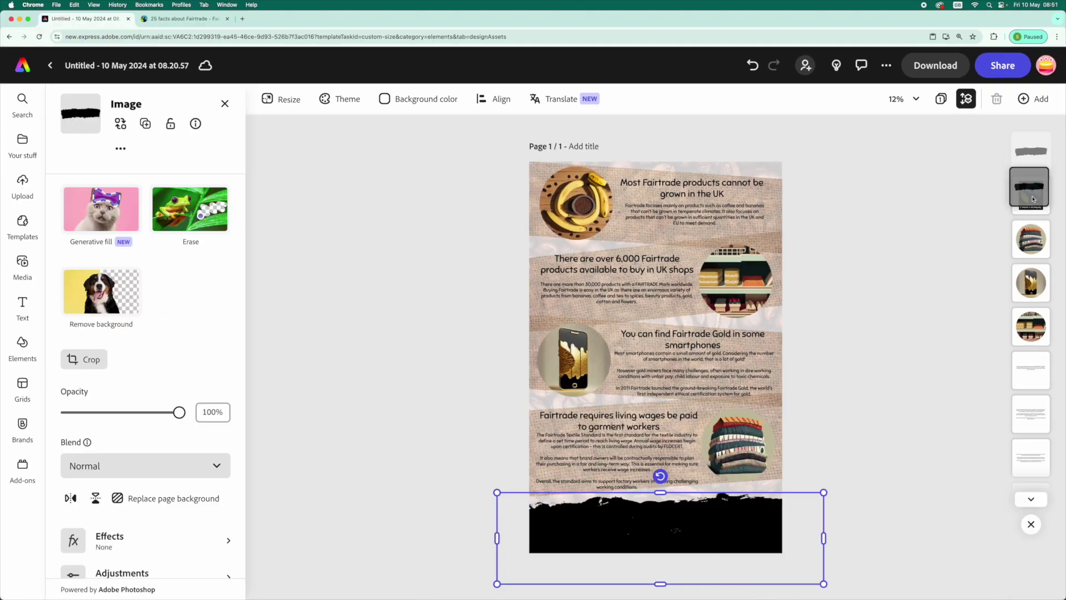
# - Enlarge the Fairtrade logo and crop away its white border and the FAIRTRADE wording beneath the symbol
pyautogui.click(752, 529)
pyautogui.moveTo(634, 452); pyautogui.dragTo(302, 63)
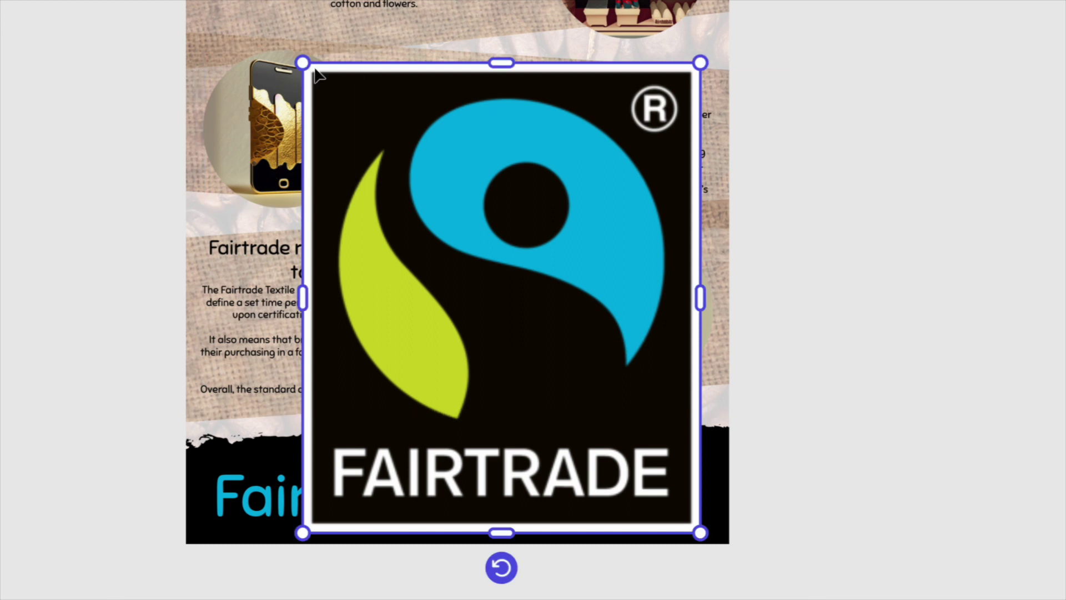
pyautogui.moveTo(503, 63); pyautogui.dragTo(509, 80)
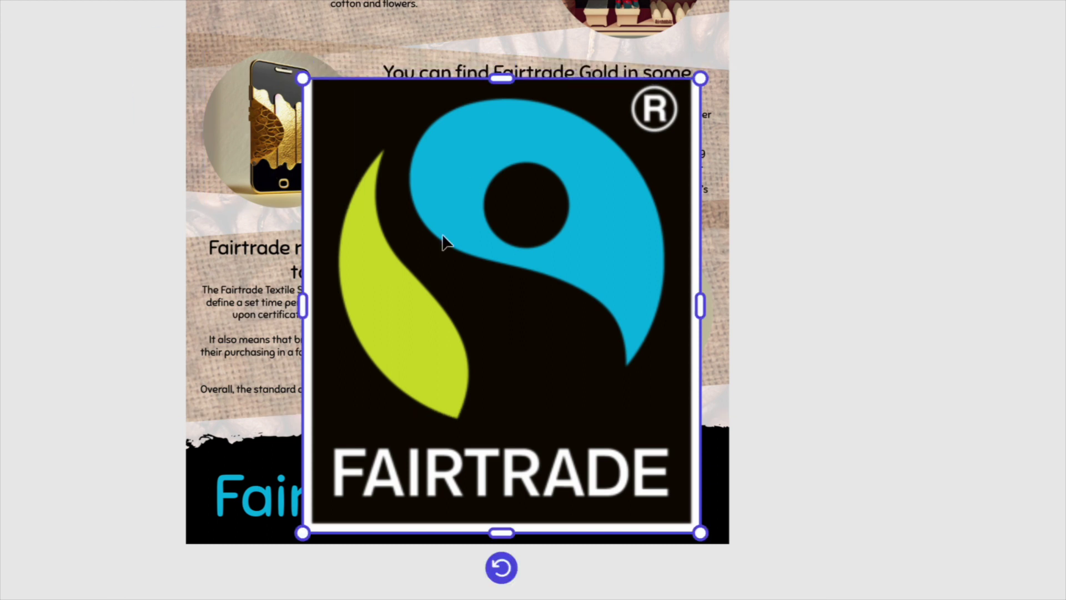
pyautogui.moveTo(305, 303); pyautogui.dragTo(314, 304)
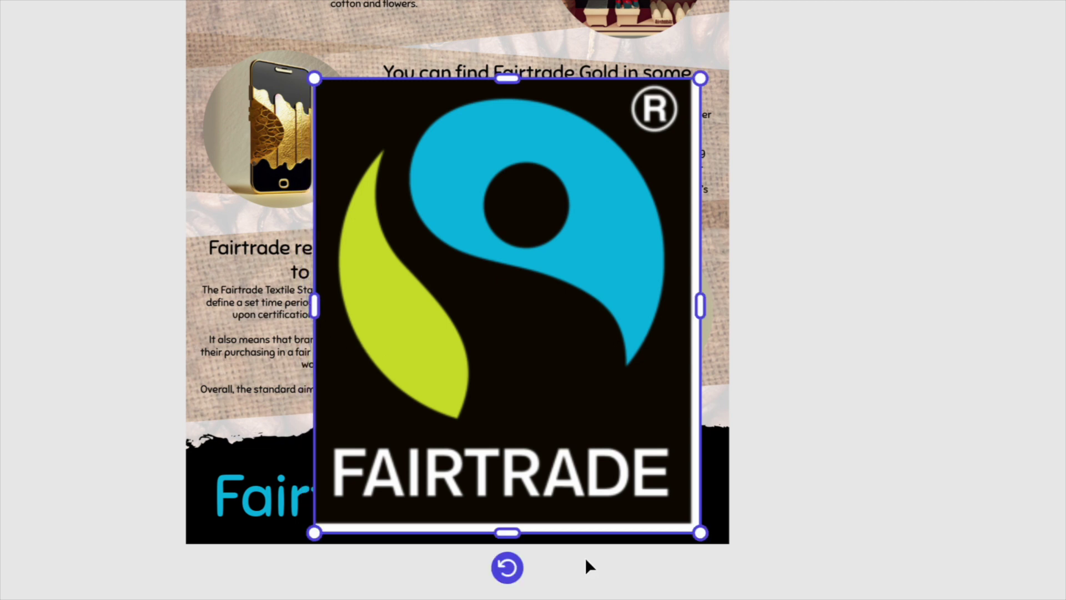
pyautogui.moveTo(518, 540); pyautogui.dragTo(516, 518)
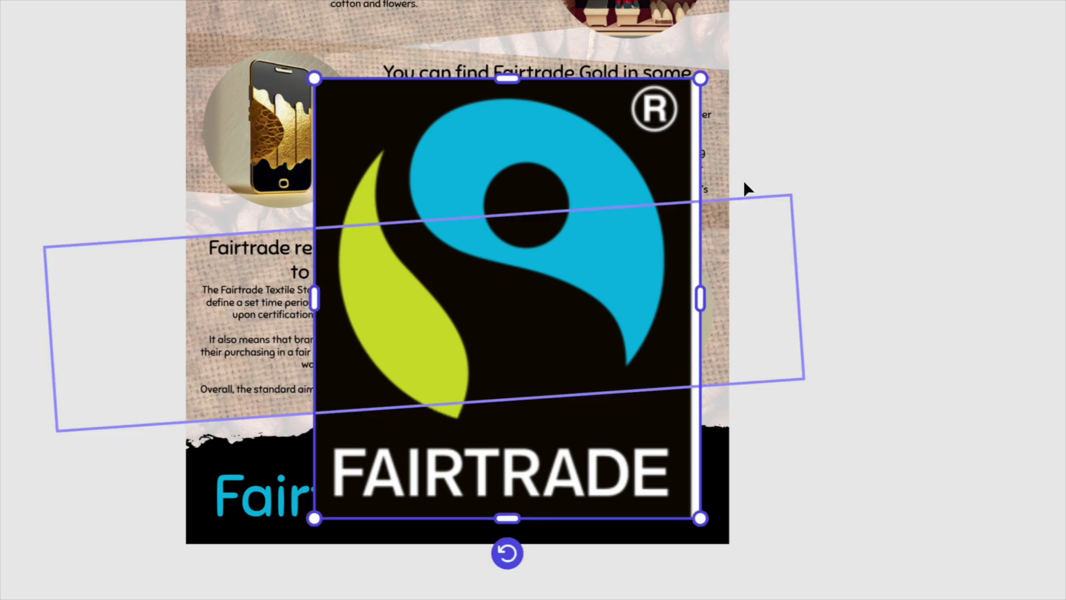
pyautogui.moveTo(694, 303); pyautogui.dragTo(683, 300)
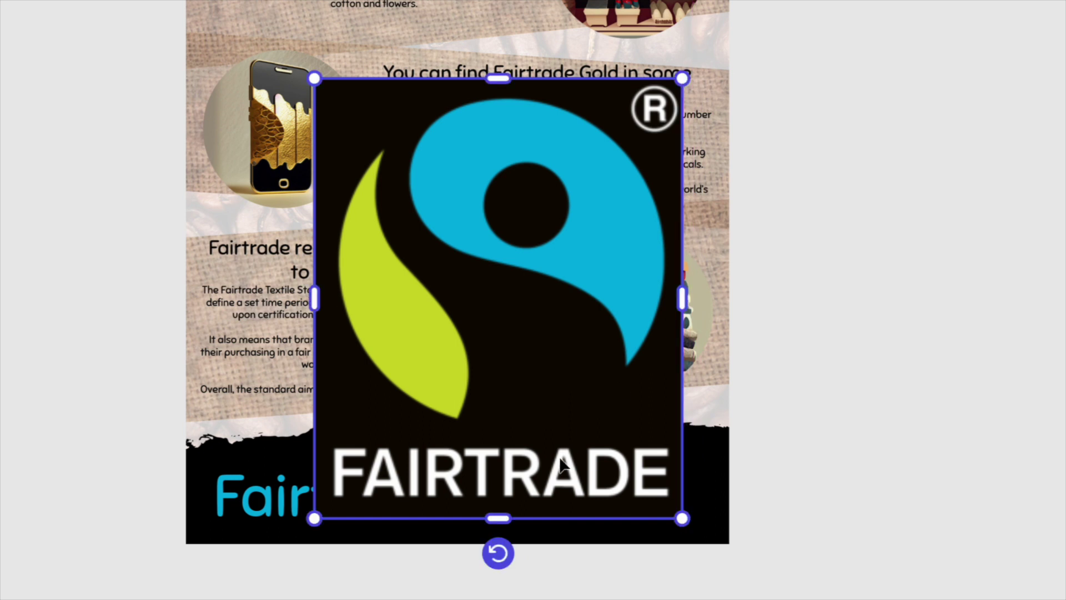
pyautogui.moveTo(506, 518); pyautogui.dragTo(501, 431)
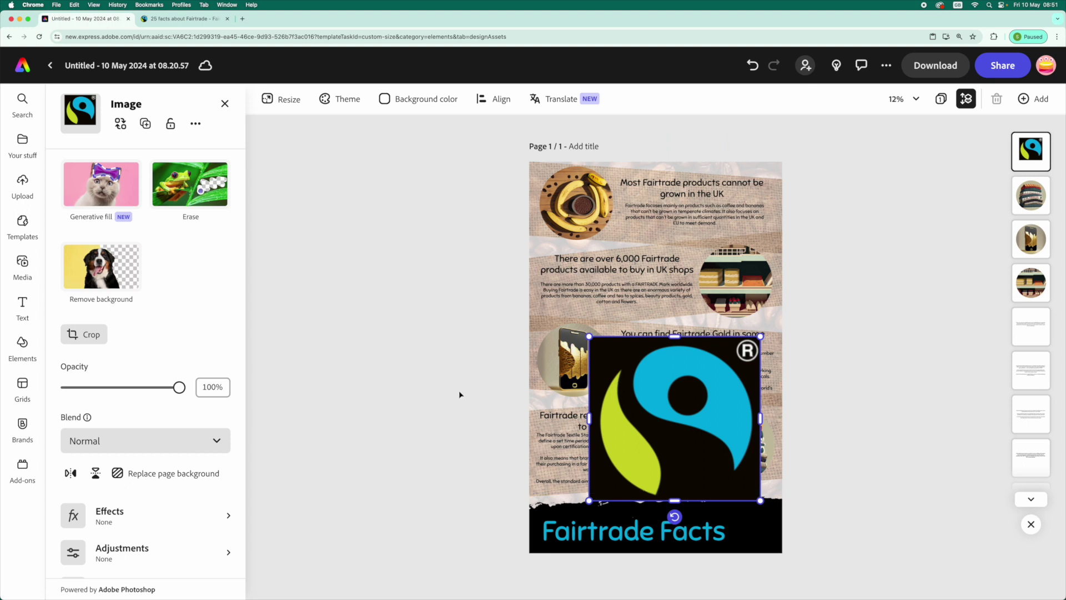
pyautogui.click(460, 394)
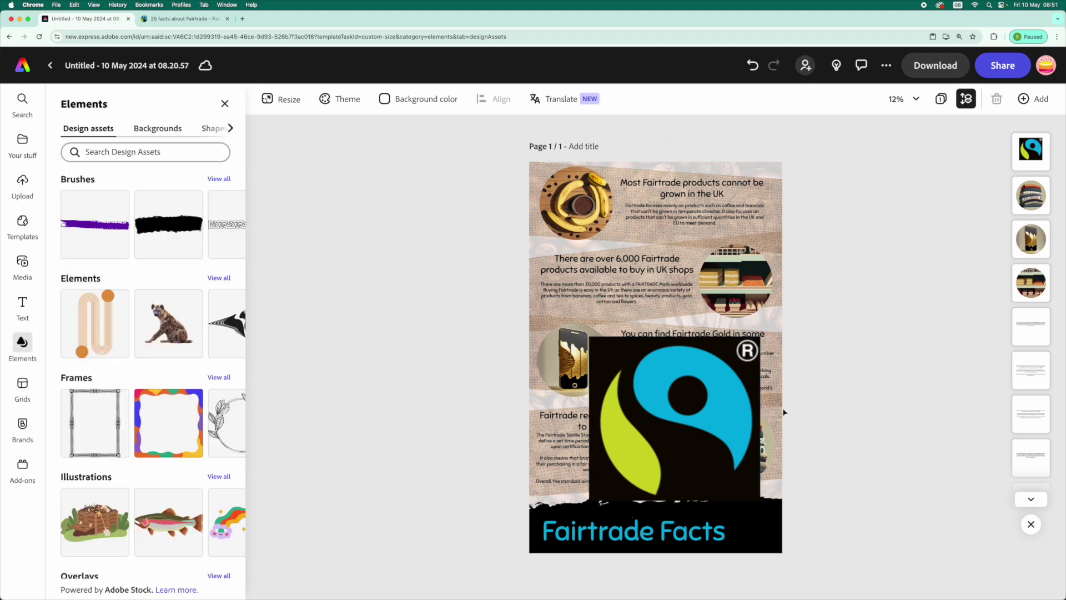
# - Shrink the cropped logo to fit on the black band beside the title, and move the title slightly upwards
pyautogui.click(600, 340)
pyautogui.moveTo(589, 336); pyautogui.dragTo(756, 529)
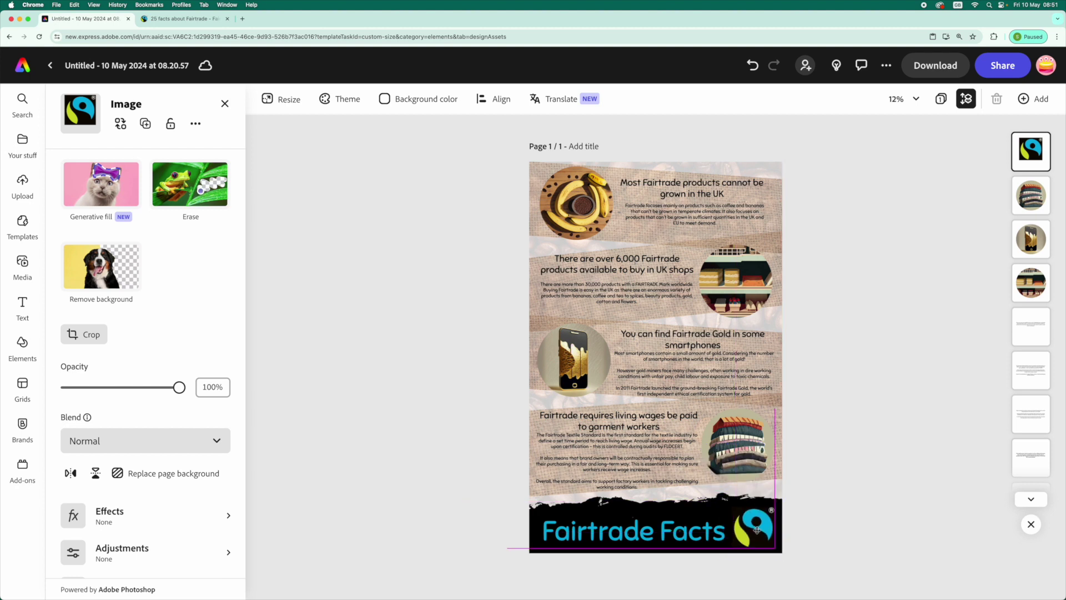
pyautogui.click(855, 521)
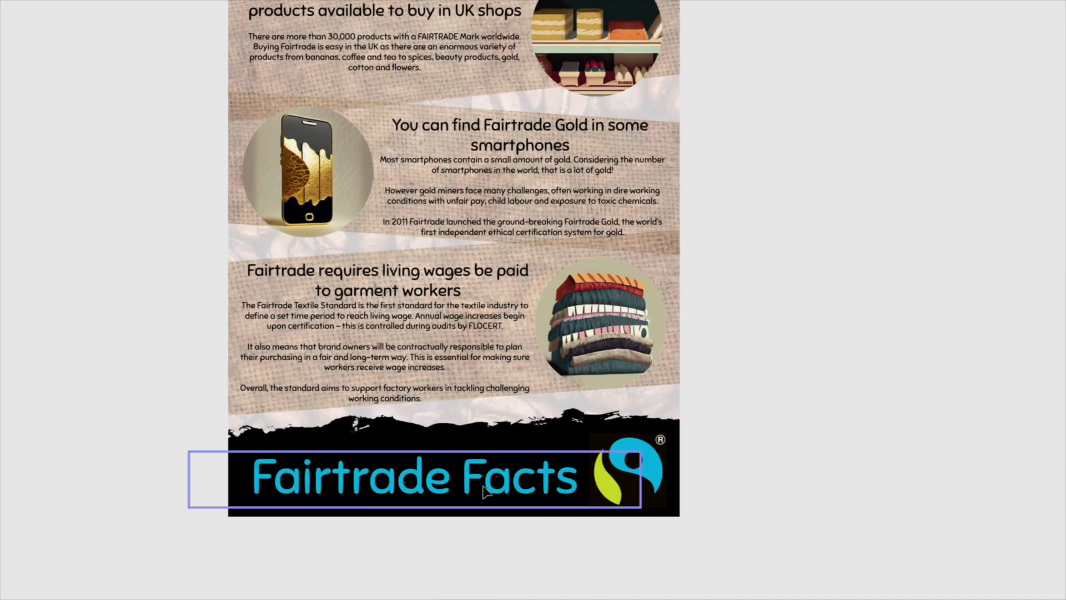
pyautogui.moveTo(417, 479)
pyautogui.mouseDown()
pyautogui.moveTo(417, 468)
pyautogui.moveTo(417, 488)
pyautogui.moveTo(417, 460)
pyautogui.mouseUp()
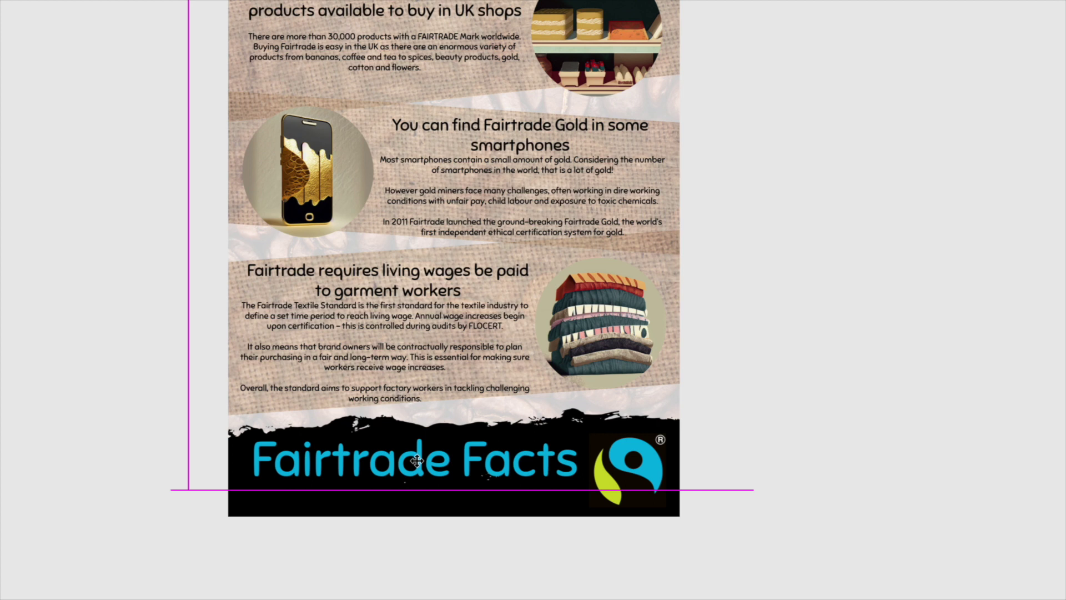
pyautogui.moveTo(417, 460); pyautogui.dragTo(417, 461)
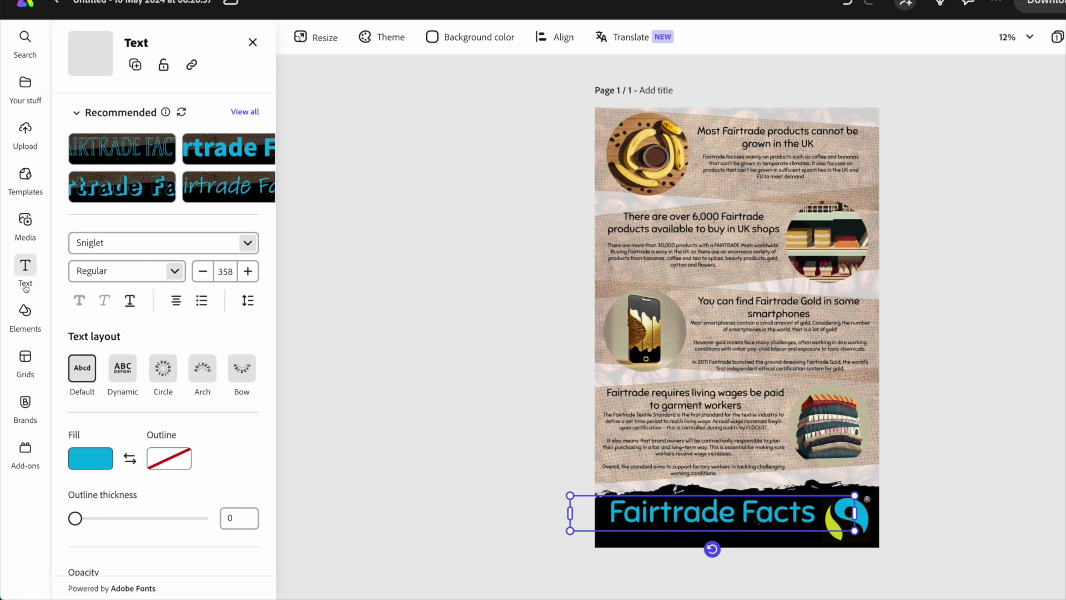
# - Search the shape elements for "line" and add the plain straight line to the poster
pyautogui.click(26, 318)
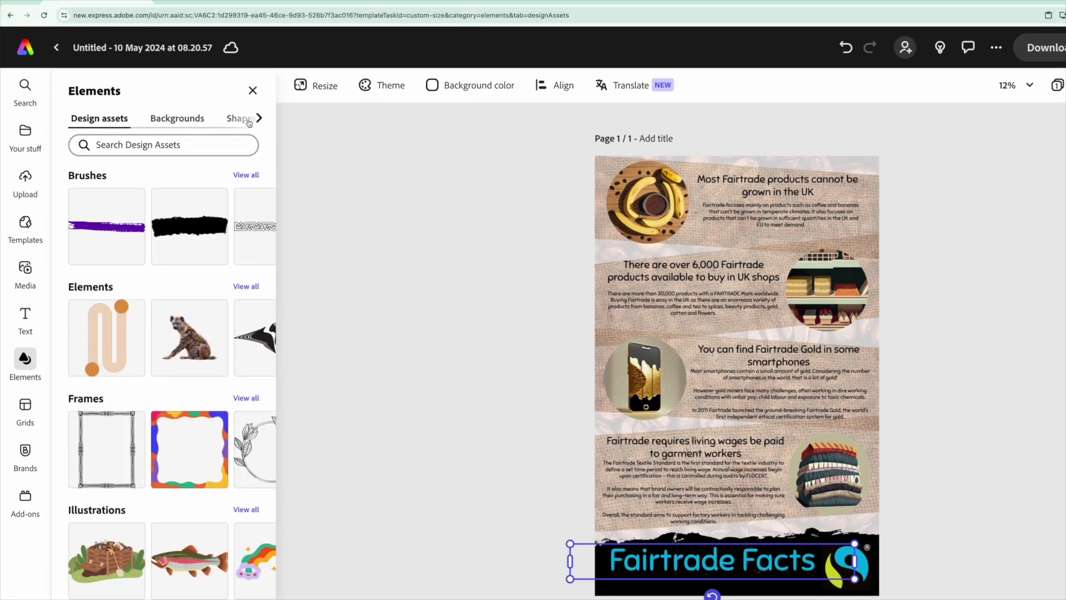
pyautogui.click(254, 69)
pyautogui.click(155, 147)
pyautogui.write('l')
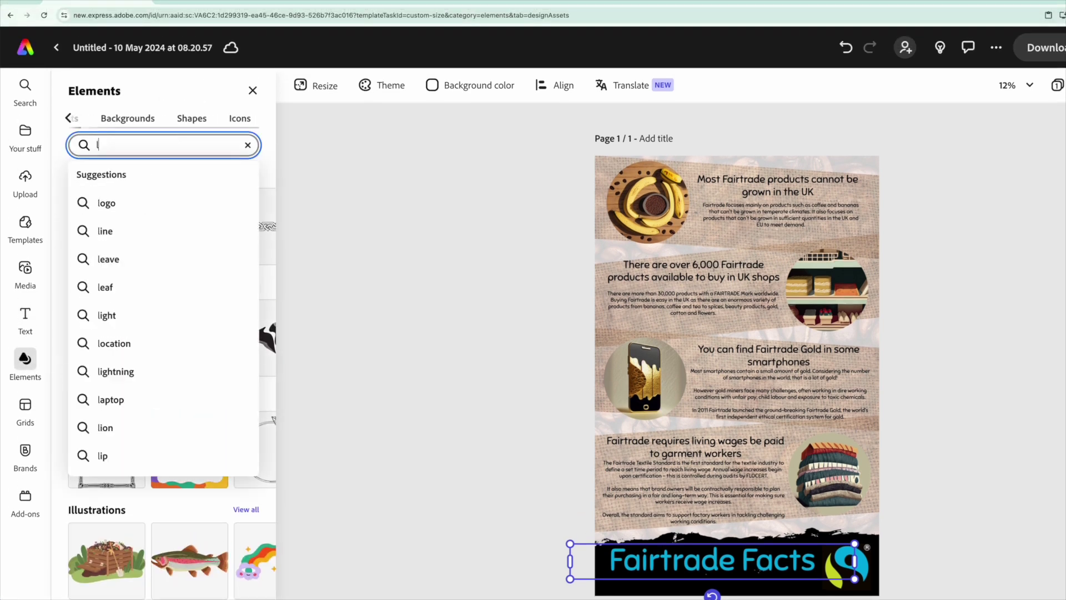
pyautogui.write('ines')
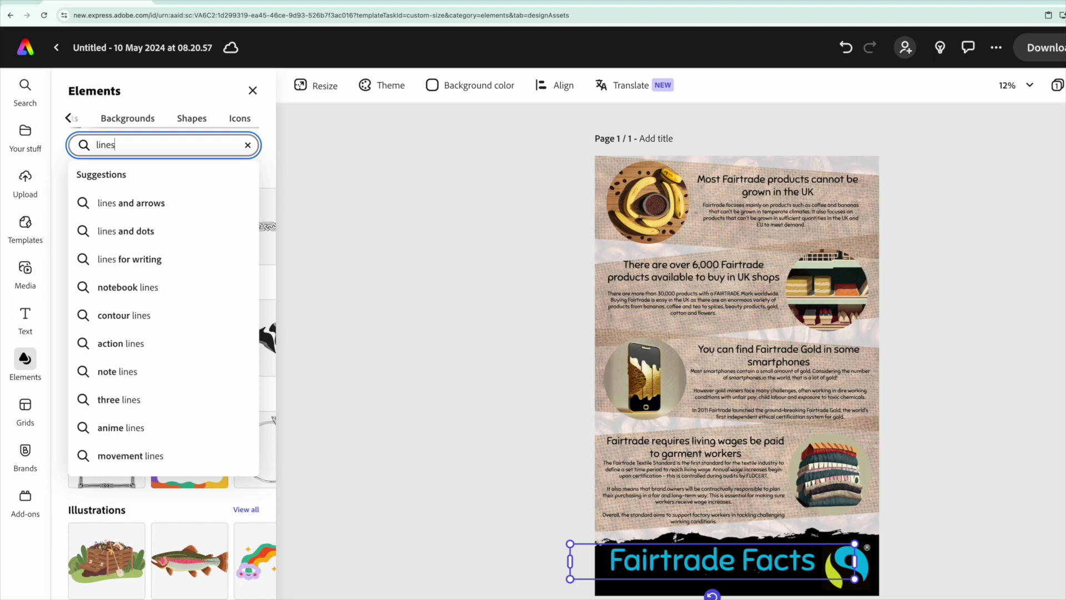
pyautogui.press('Return')
pyautogui.click(128, 145)
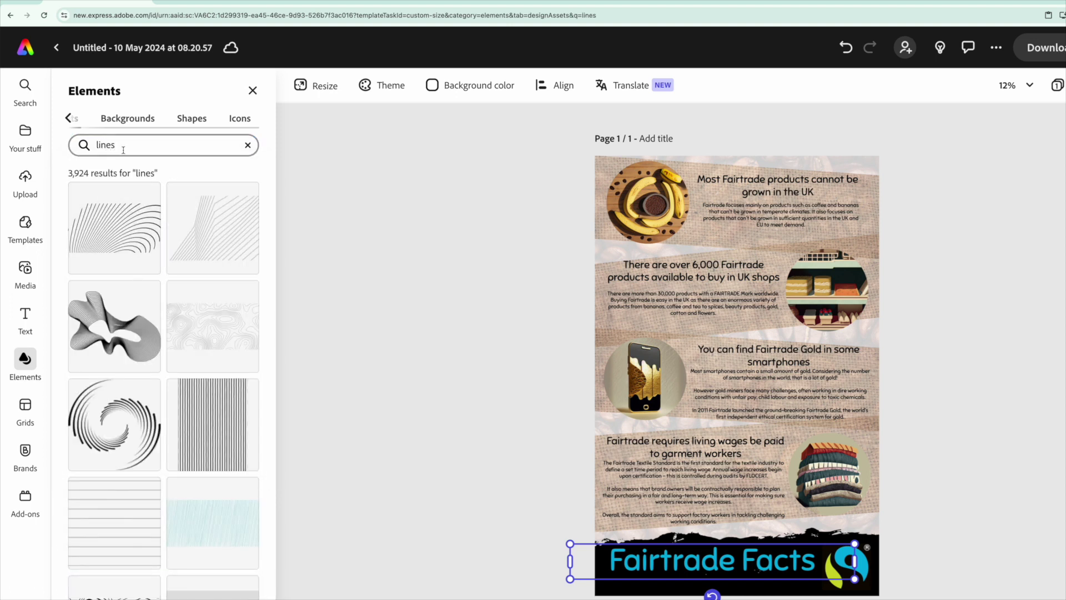
pyautogui.press('BackSpace')
pyautogui.press('Return')
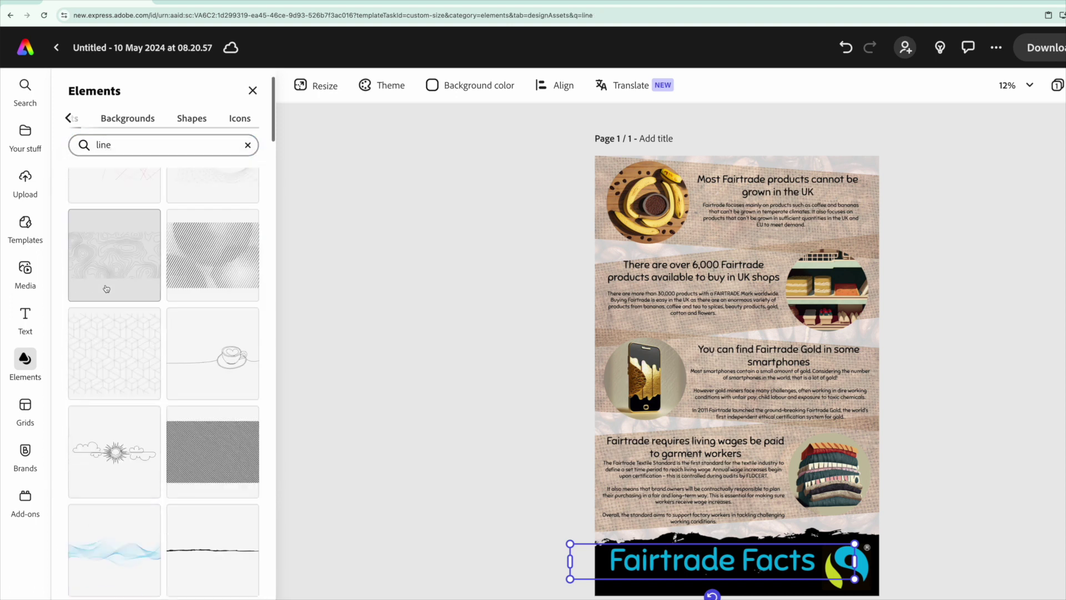
pyautogui.click(199, 120)
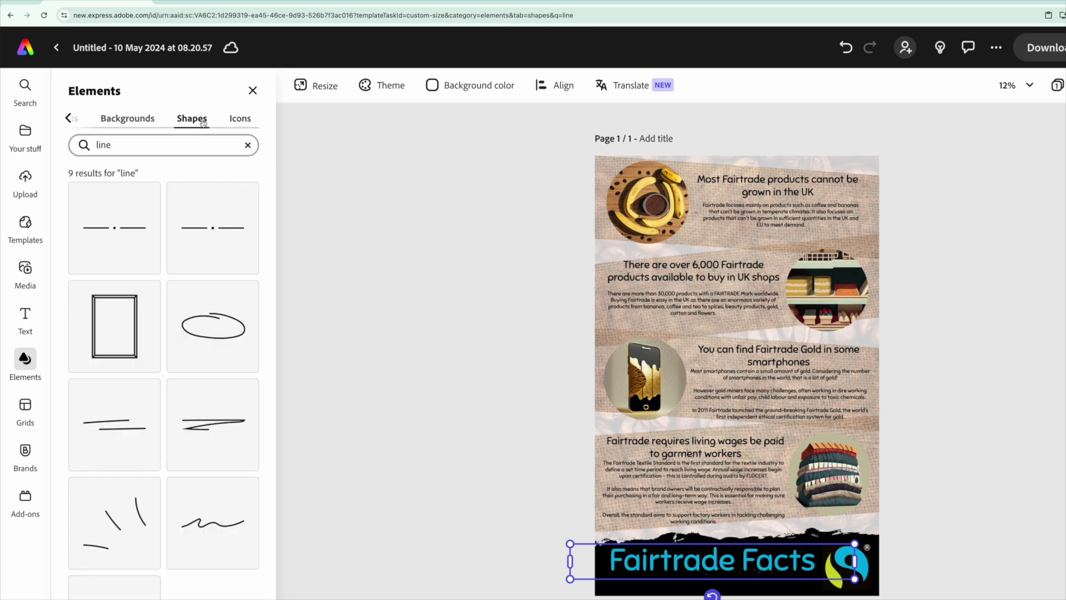
pyautogui.scroll(-1, 140, 427)
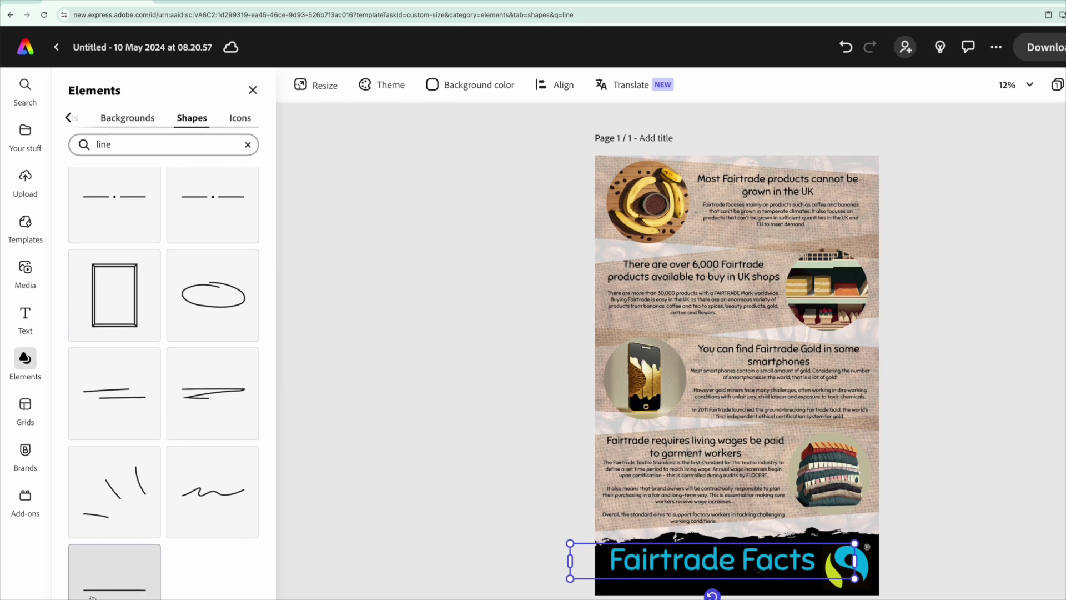
pyautogui.click(119, 581)
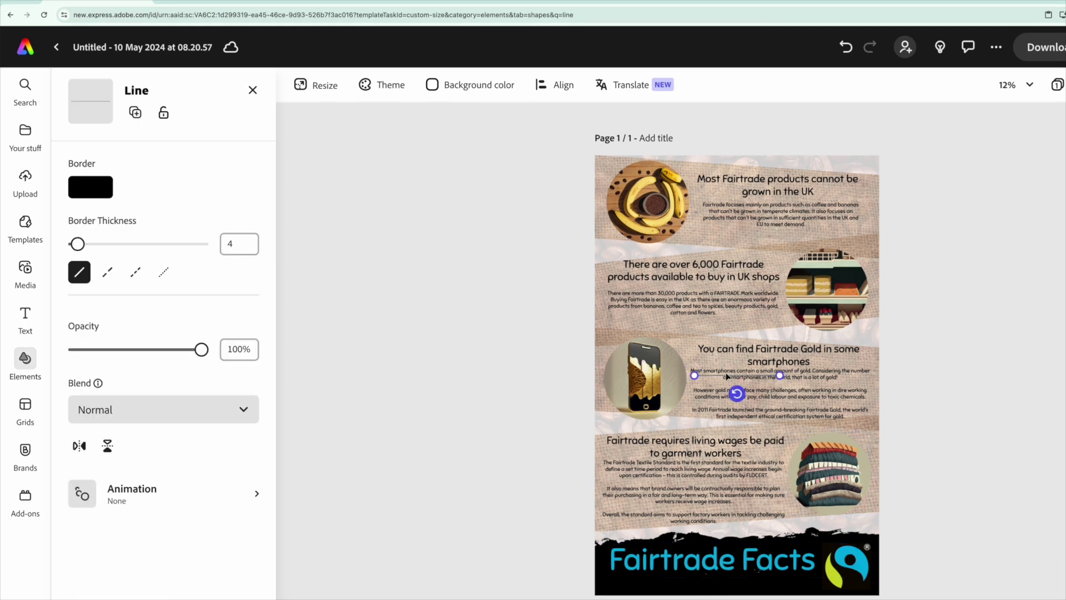
# - Set the line's border thickness to 49 and colour it with the lime green sampled from the Fairtrade logo
pyautogui.moveTo(72, 245); pyautogui.dragTo(115, 246)
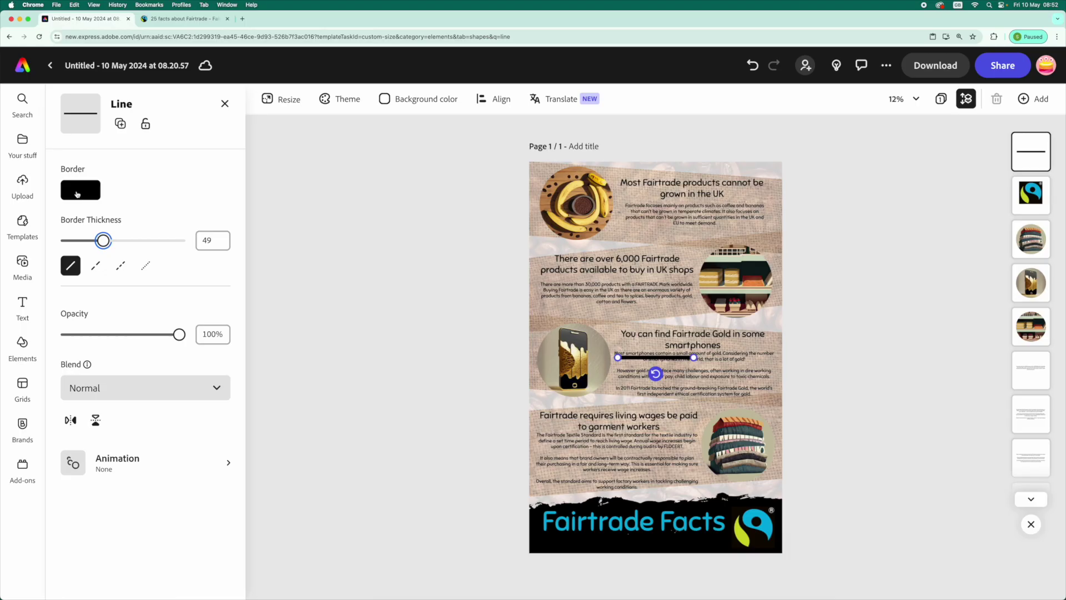
pyautogui.click(77, 193)
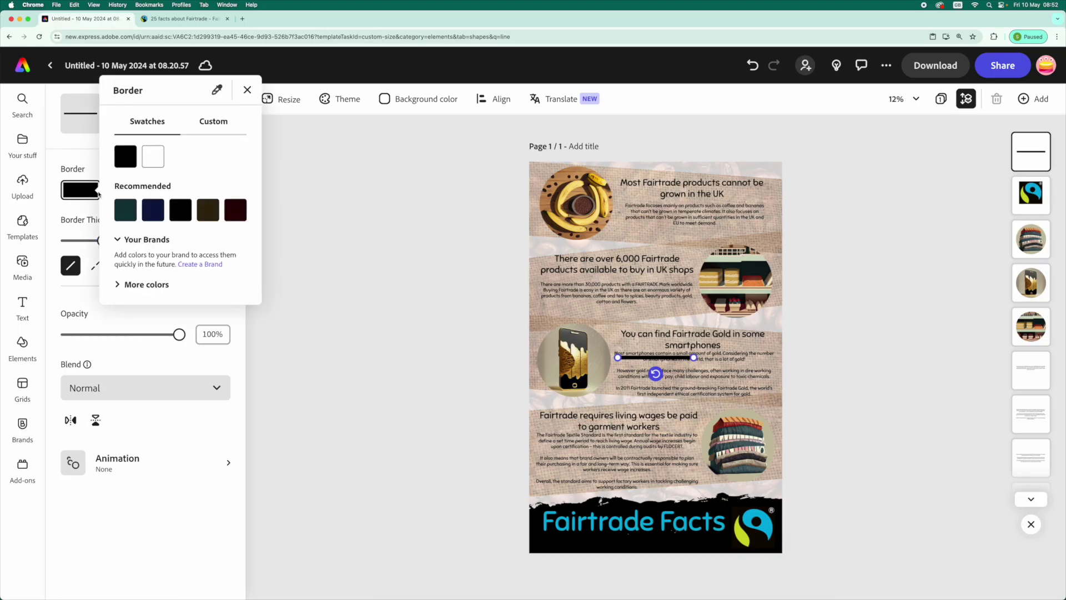
pyautogui.click(214, 92)
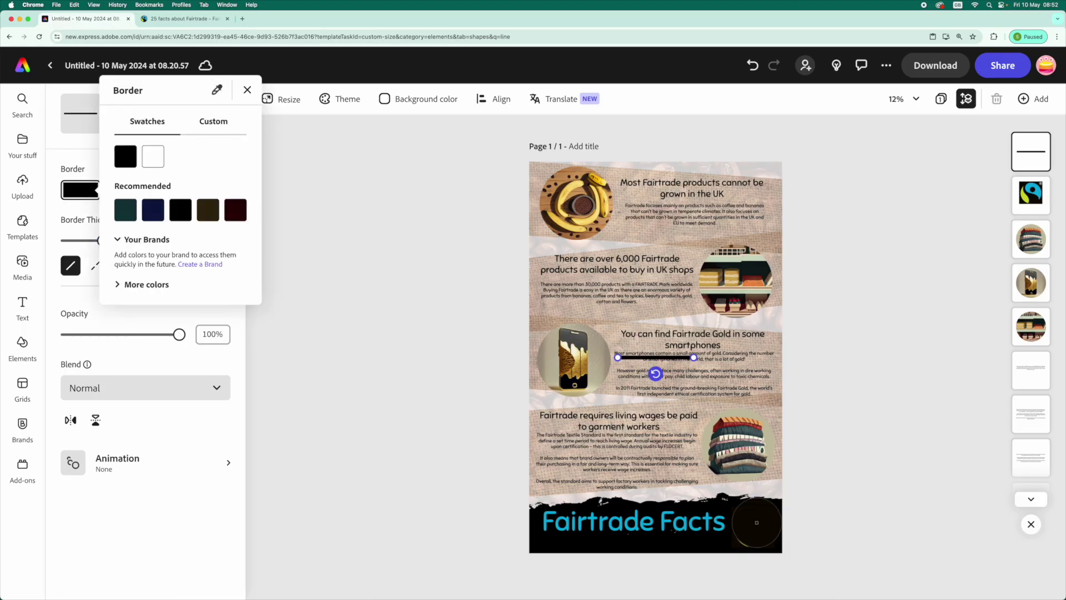
pyautogui.click(744, 532)
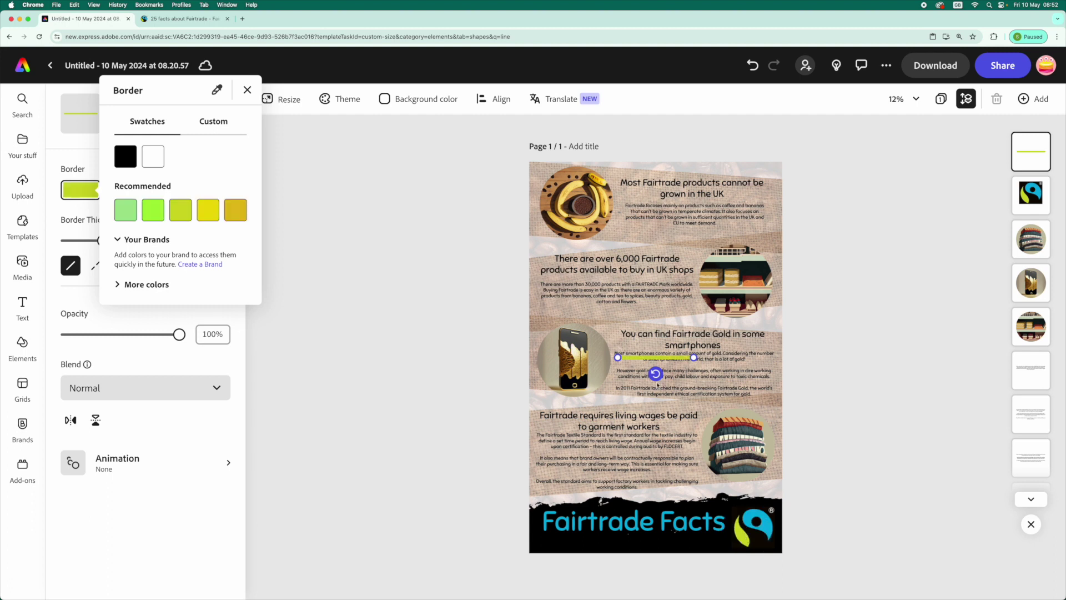
# - Place the lime green line beneath the "Fairtrade Facts" title as a full-width underline and nudge the title down towards it
pyautogui.click(247, 89)
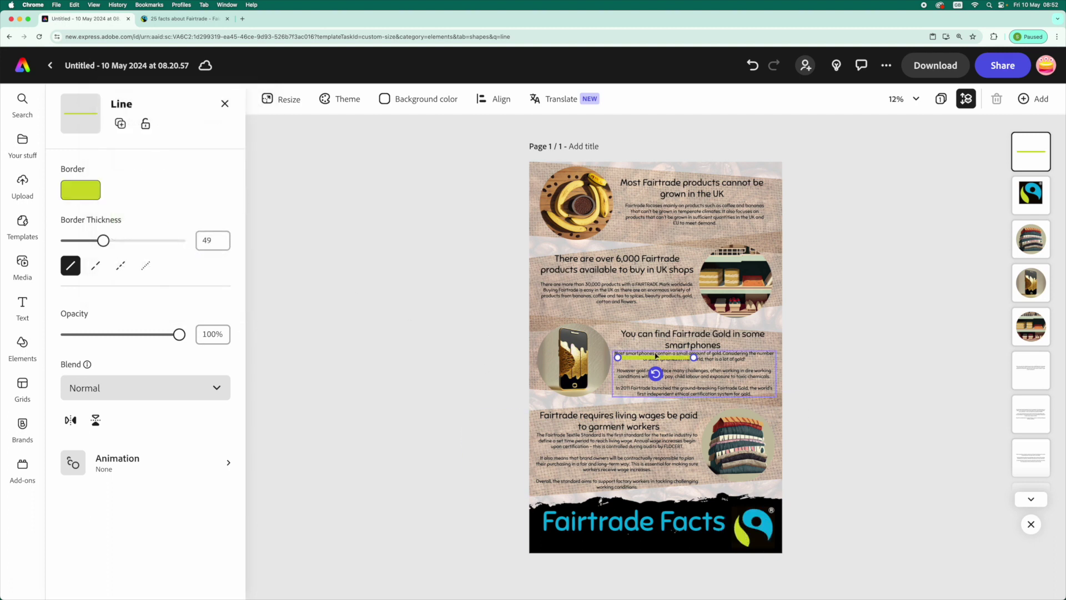
pyautogui.moveTo(656, 357); pyautogui.dragTo(724, 538)
pyautogui.moveTo(638, 538); pyautogui.dragTo(643, 528)
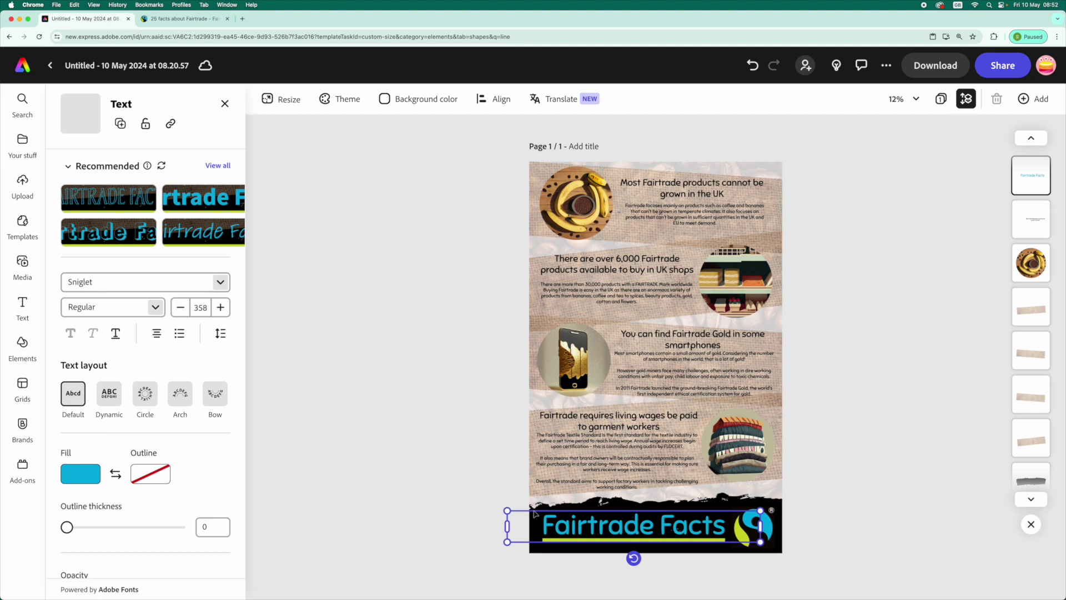
pyautogui.click(468, 486)
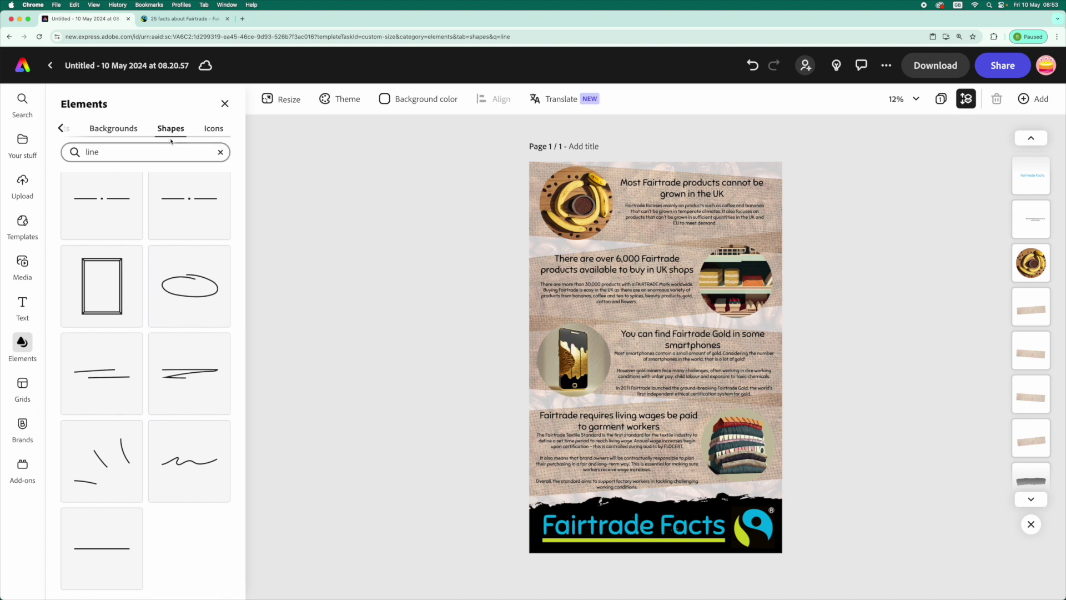
# - Search the icon elements for "circle"
pyautogui.click(221, 152)
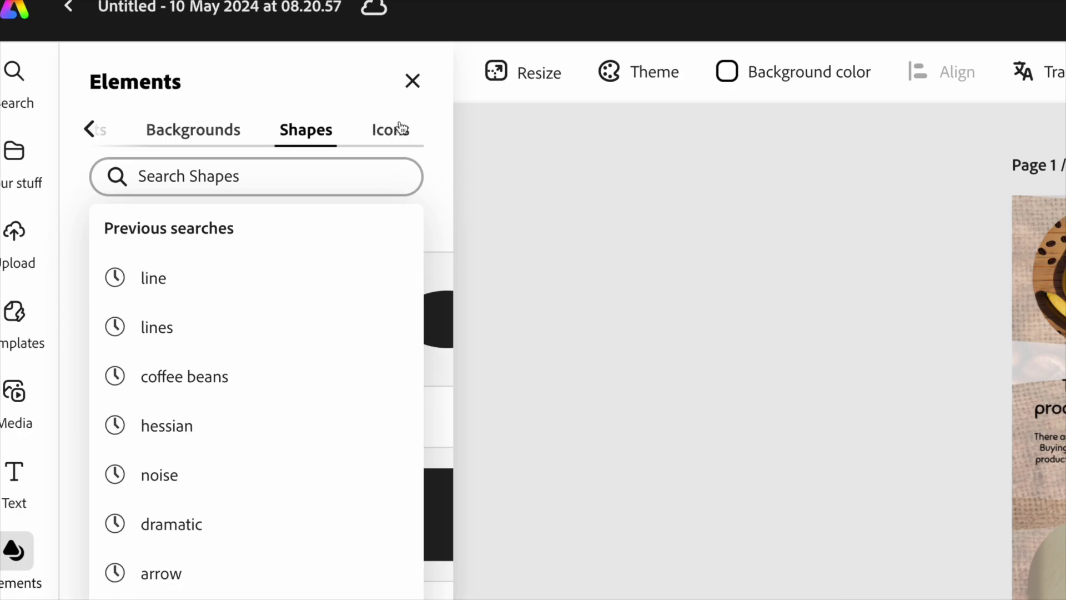
pyautogui.click(397, 130)
pyautogui.click(209, 174)
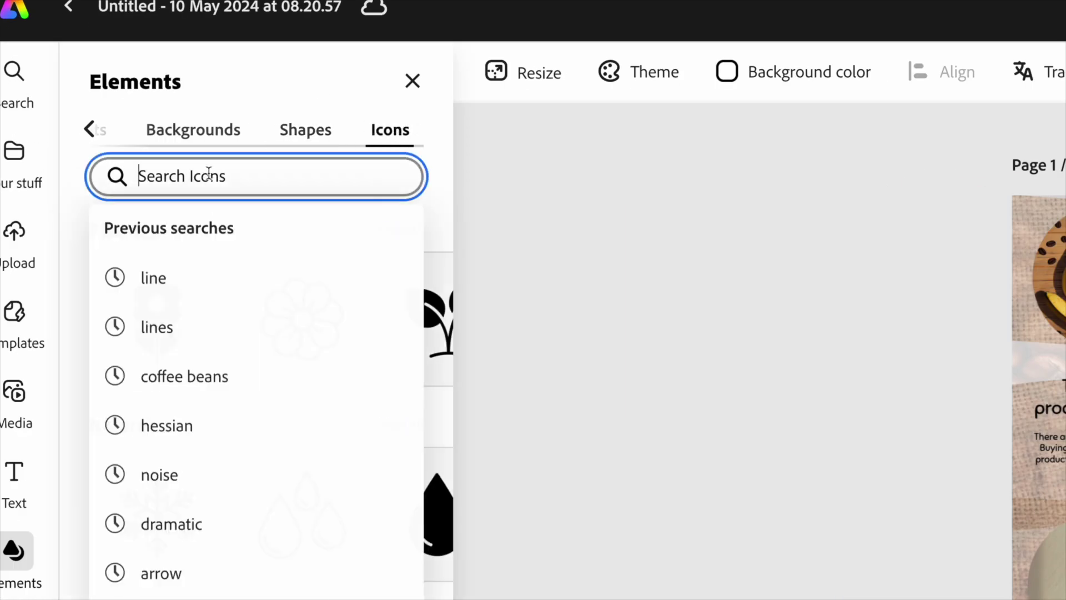
pyautogui.write('circle')
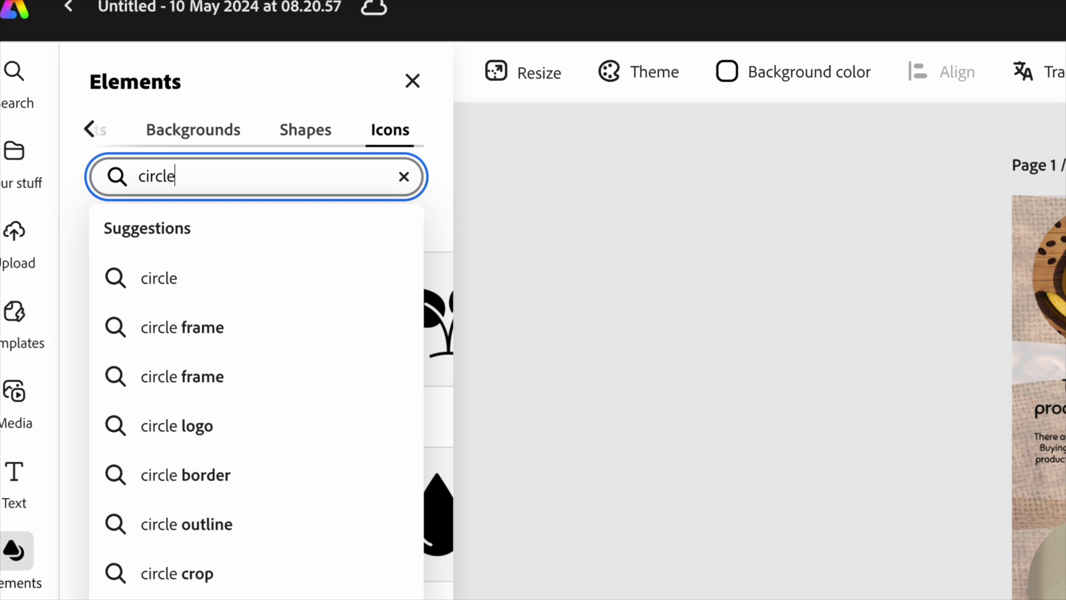
pyautogui.press('Return')
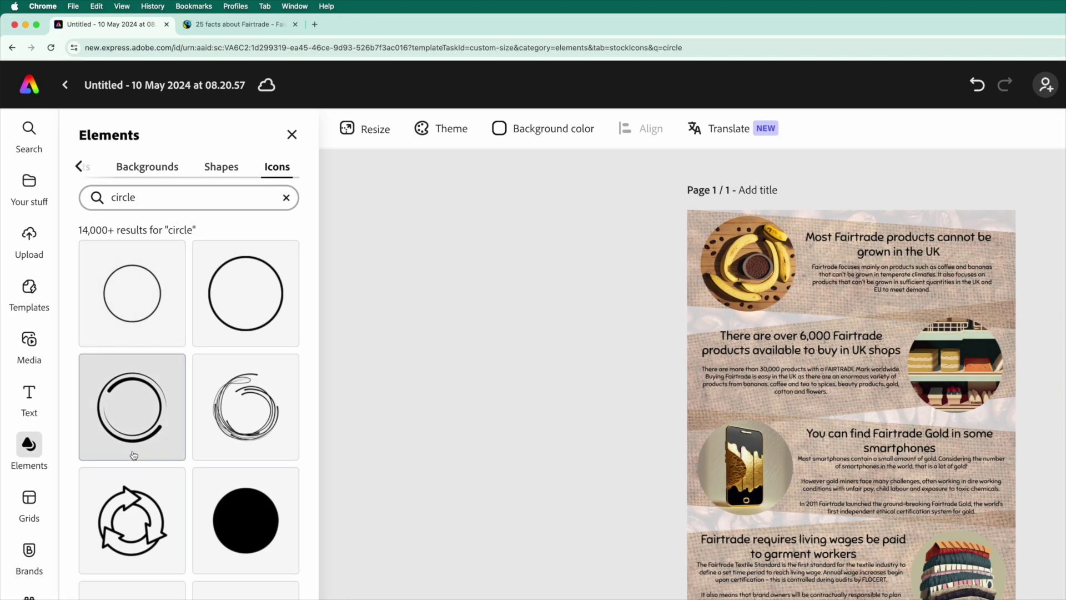
# - Add the solid rough-edged brush circle and enlarge it to slightly overlap the shop shelf picture it is centred on
pyautogui.scroll(-3, 144, 472)
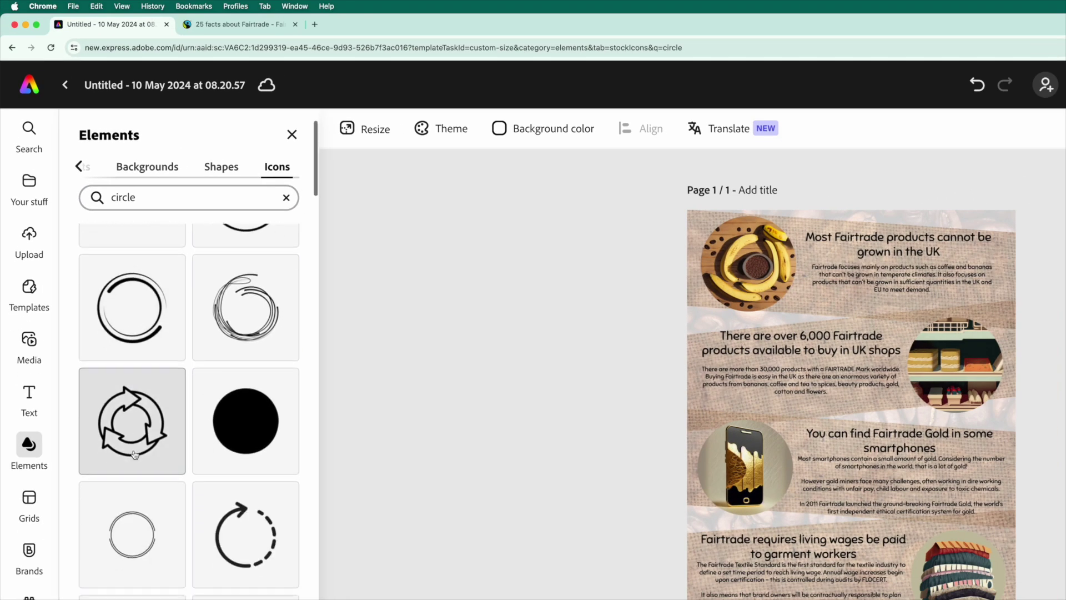
pyautogui.scroll(-6, 157, 333)
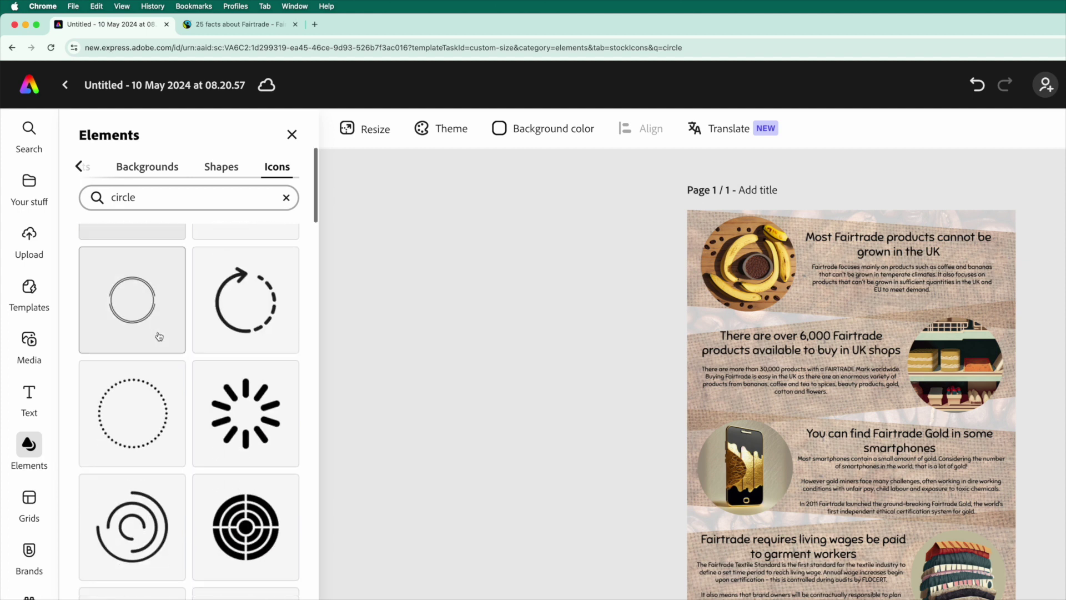
pyautogui.scroll(-9, 160, 337)
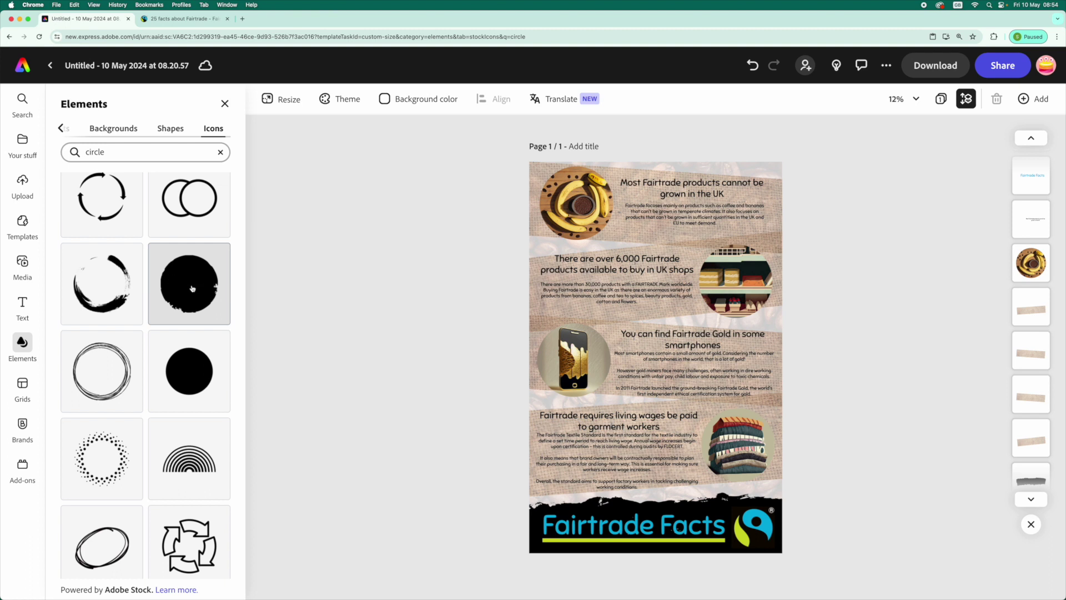
pyautogui.click(193, 288)
pyautogui.moveTo(681, 333); pyautogui.dragTo(764, 251)
pyautogui.moveTo(771, 317); pyautogui.dragTo(783, 329)
pyautogui.moveTo(738, 289)
pyautogui.mouseDown()
pyautogui.moveTo(751, 279)
pyautogui.moveTo(736, 279)
pyautogui.mouseUp()
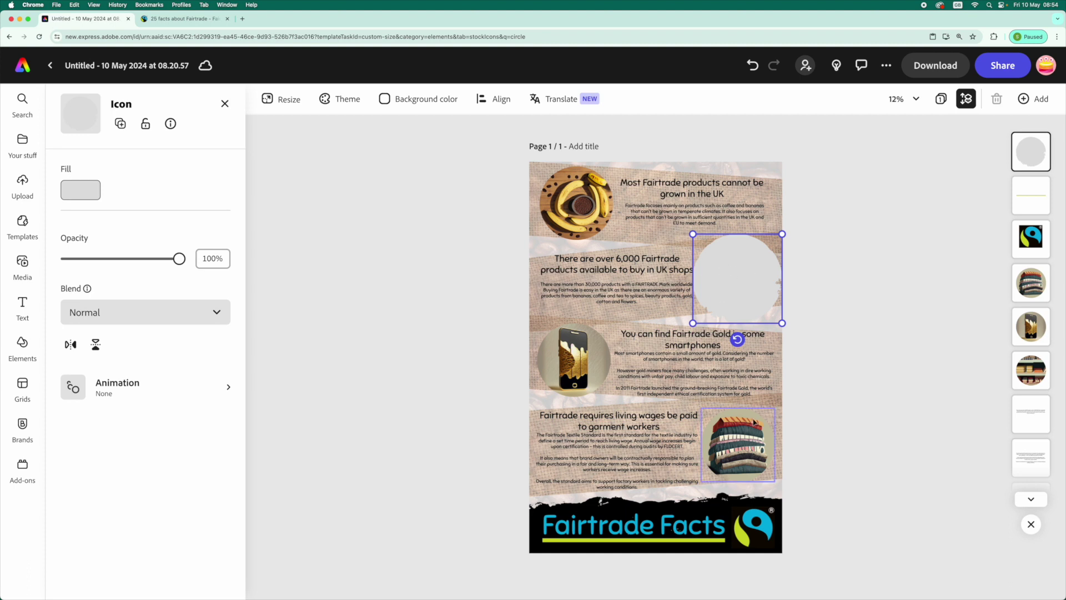
# - Fill the brush circle with the blue sampled from the Fairtrade logo
pyautogui.click(90, 188)
pyautogui.click(216, 91)
pyautogui.click(749, 518)
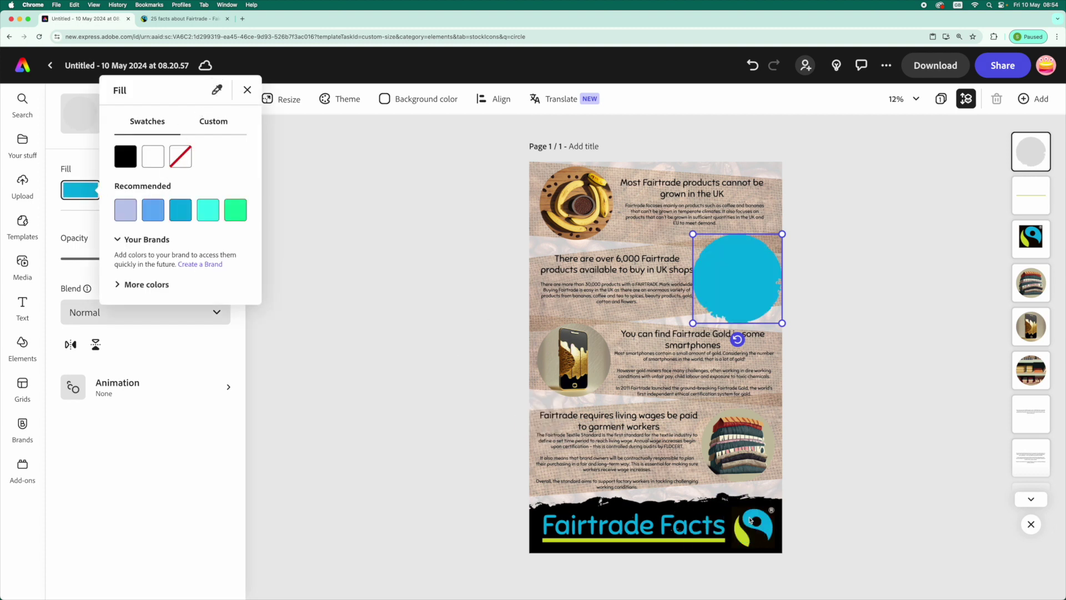
pyautogui.click(838, 413)
# - Send the blue circle behind the shop shelf picture and nudge it so it frames the picture evenly
pyautogui.moveTo(1036, 174); pyautogui.dragTo(1032, 370)
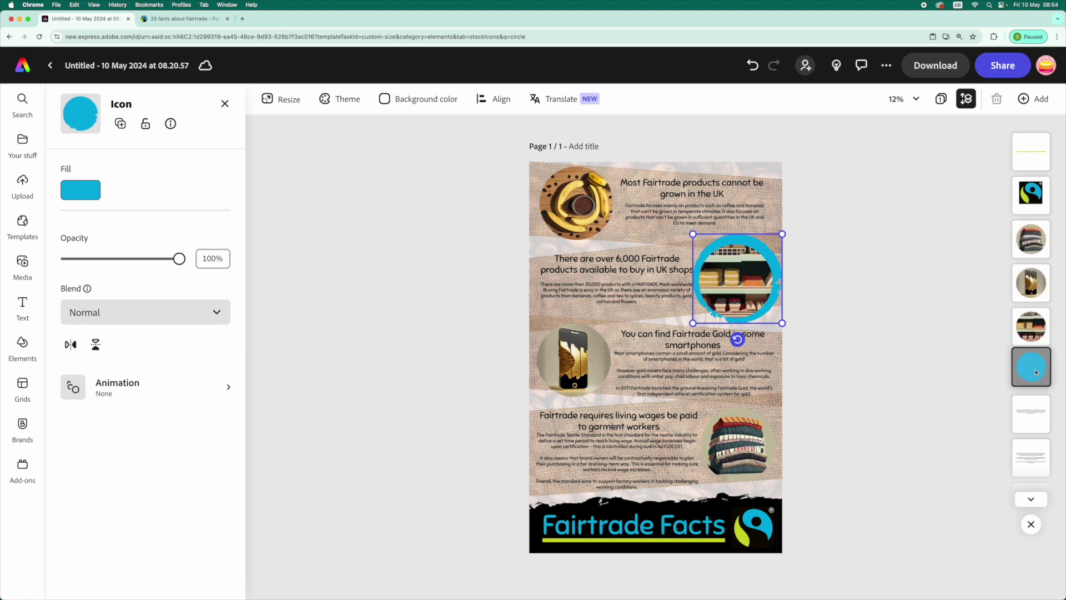
pyautogui.click(871, 334)
pyautogui.click(750, 241)
pyautogui.moveTo(751, 241); pyautogui.dragTo(753, 241)
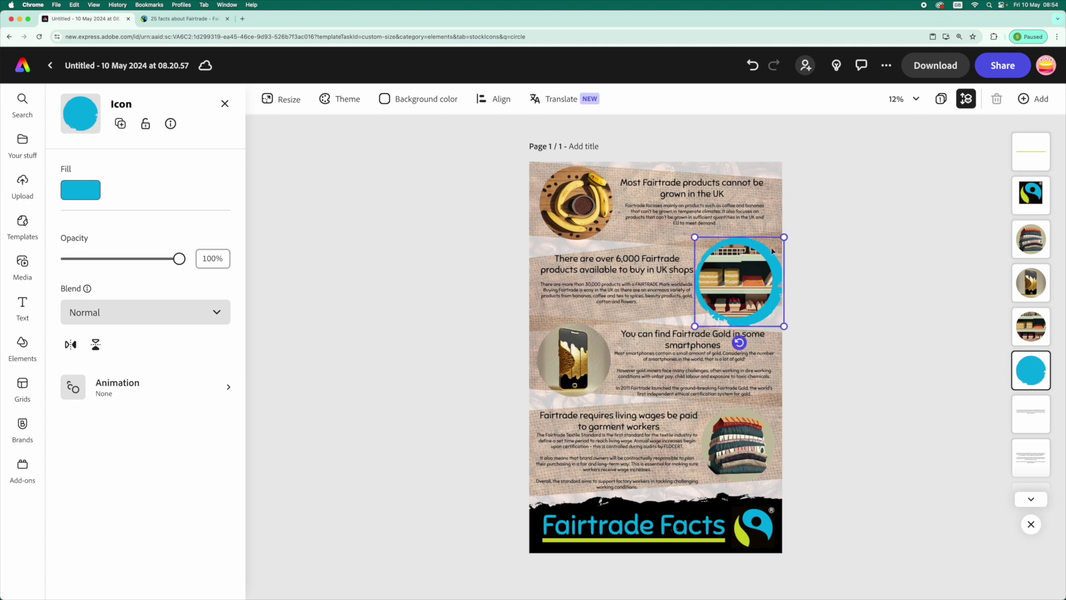
pyautogui.click(843, 282)
# - Duplicate the blue circle behind the folded clothes picture, rotating and slightly shrinking it to frame the picture
pyautogui.click(767, 247)
pyautogui.click(121, 124)
pyautogui.moveTo(782, 314); pyautogui.dragTo(854, 365)
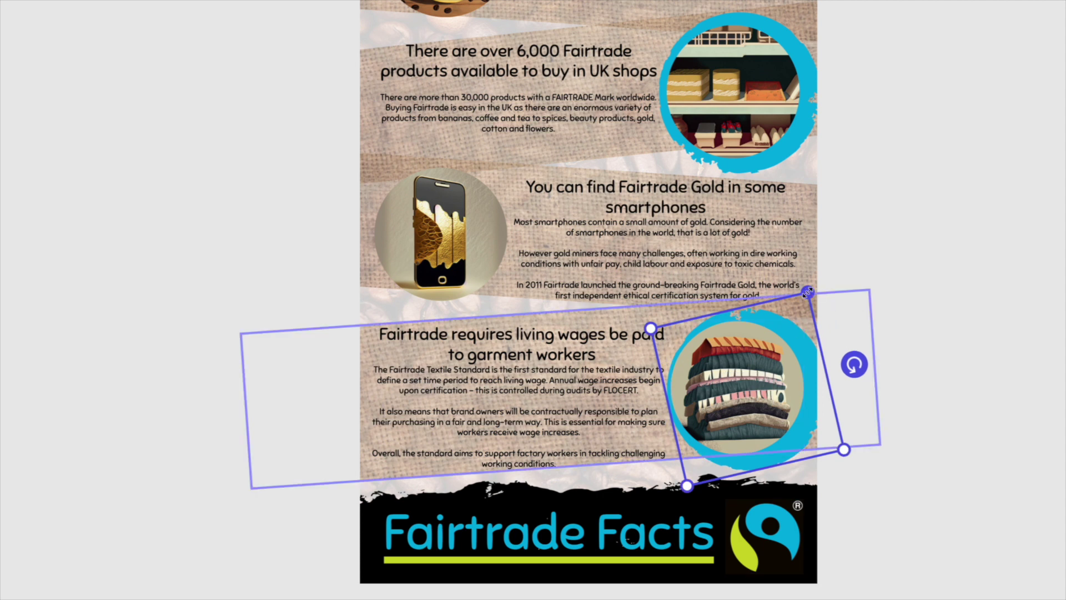
pyautogui.moveTo(808, 291); pyautogui.dragTo(802, 302)
pyautogui.moveTo(803, 450); pyautogui.dragTo(801, 444)
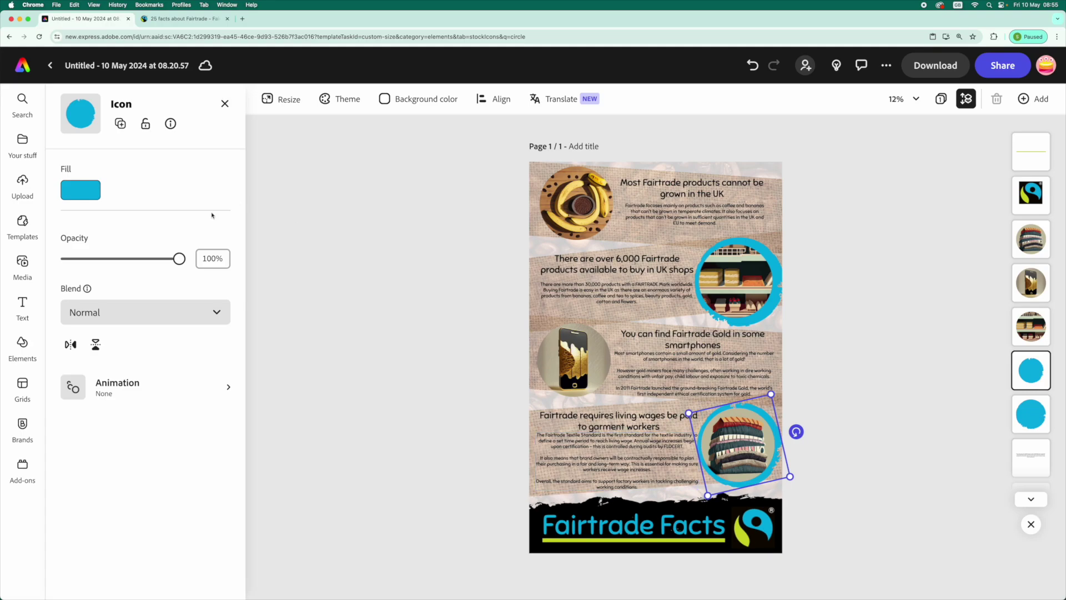
# - Duplicate the blue circle onto the banana picture and fill the copy with the lime green sampled from the Fairtrade logo
pyautogui.click(120, 123)
pyautogui.moveTo(782, 478); pyautogui.dragTo(614, 233)
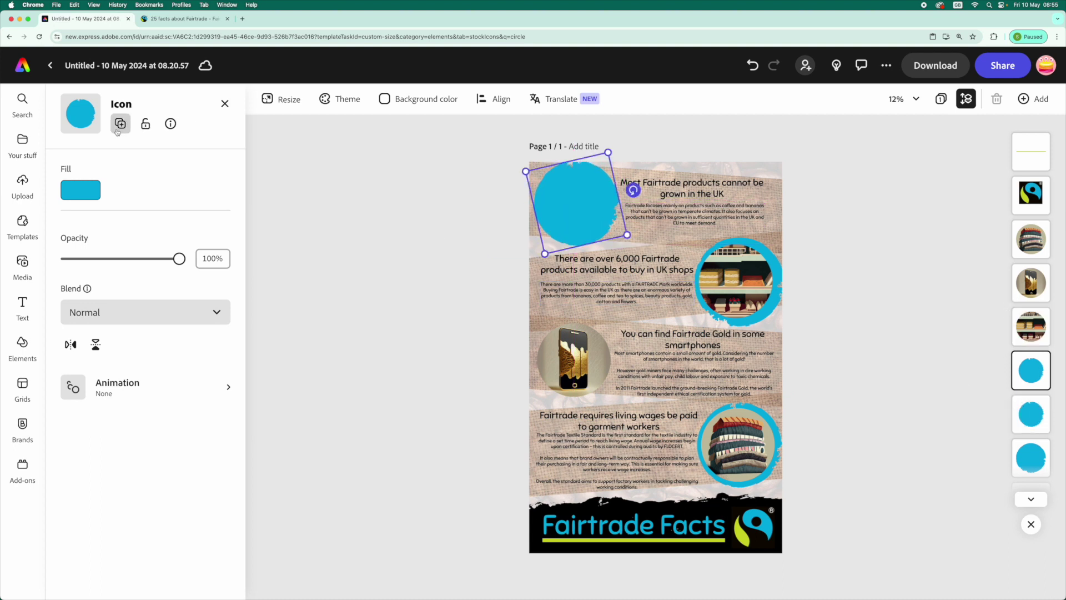
pyautogui.click(90, 187)
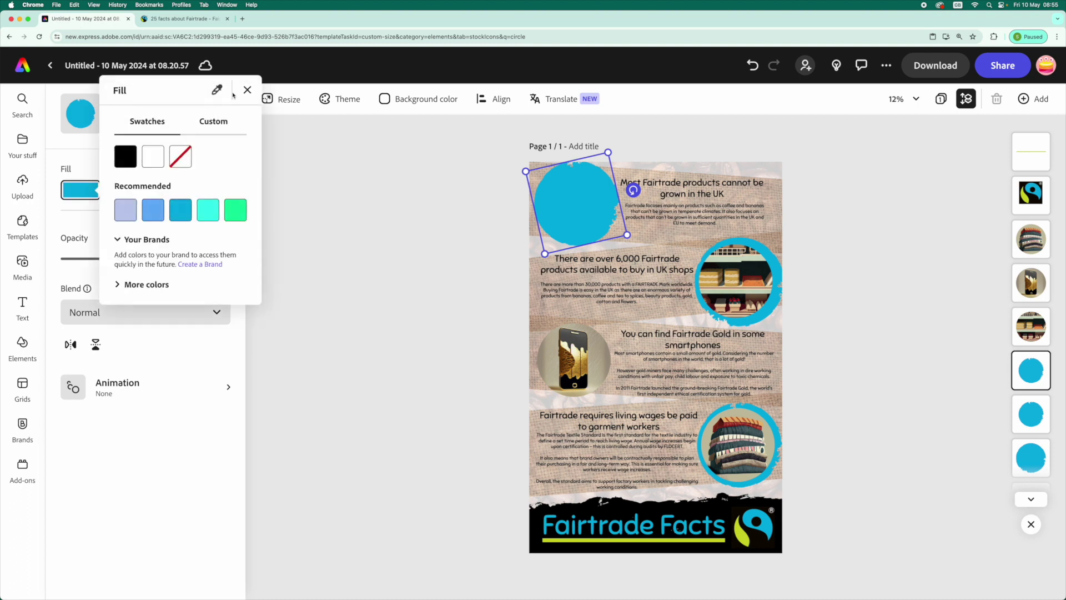
pyautogui.click(217, 90)
pyautogui.click(741, 537)
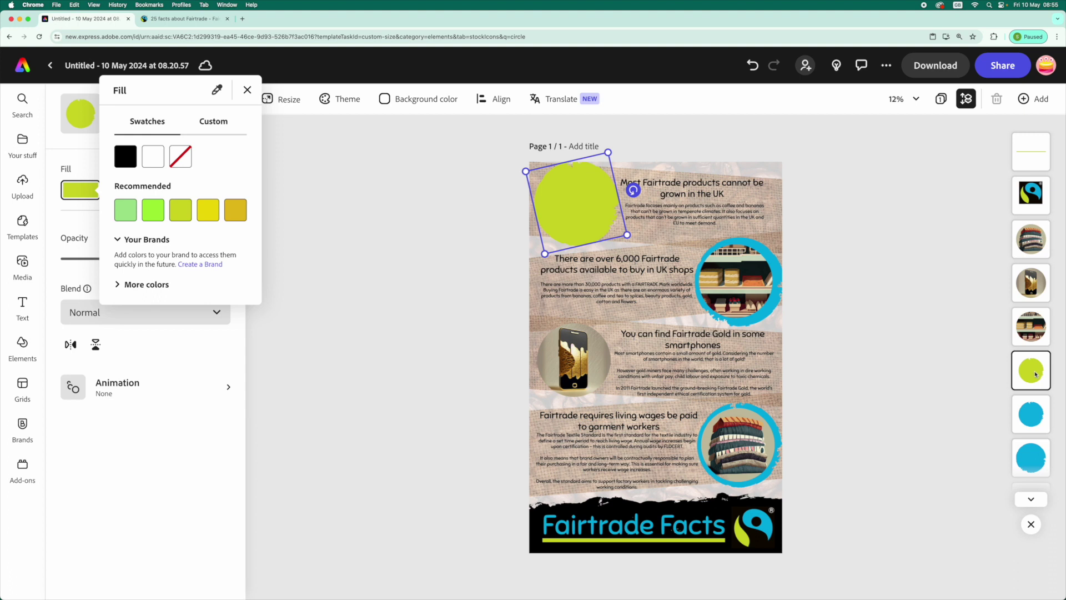
pyautogui.press('Escape')
# - Send the lime green circle backwards until it sits behind the banana picture as a frame
pyautogui.press('super+bracketleft')
pyautogui.press('super+bracketleft')
pyautogui.press('super+bracketleft')
pyautogui.click(916, 366)
# - Duplicate the lime green circle behind the gold smartphone picture, enlarge it slightly and rotate it
pyautogui.click(578, 162)
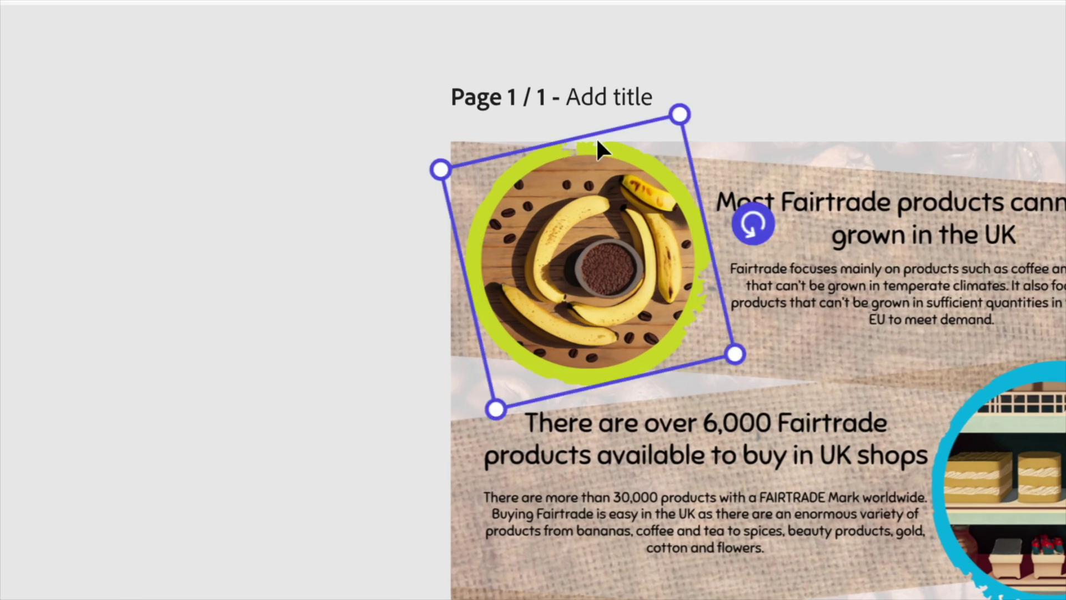
pyautogui.click(120, 124)
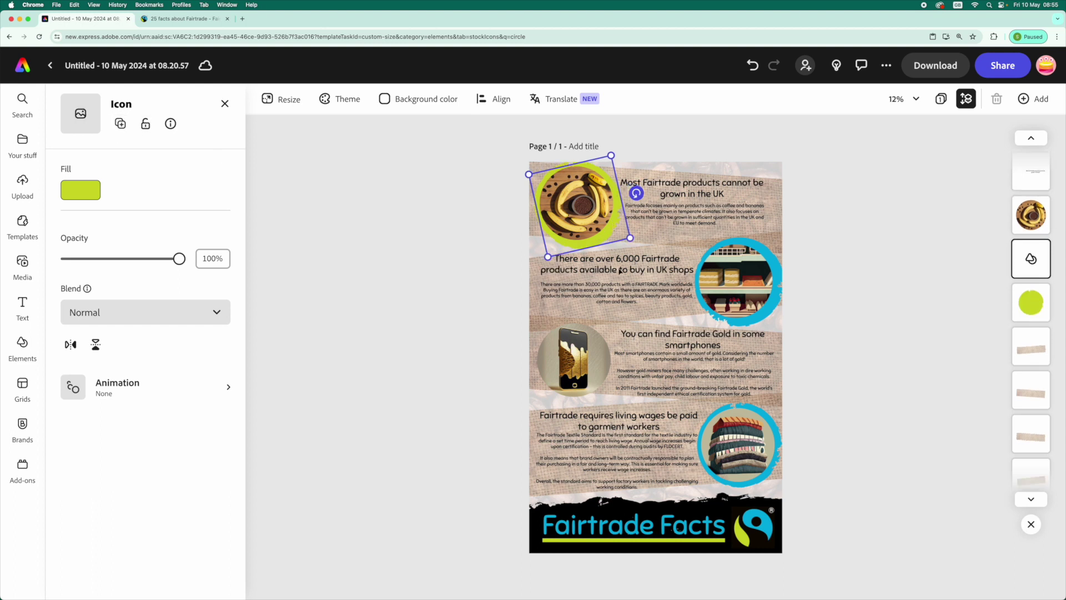
pyautogui.moveTo(565, 210); pyautogui.dragTo(579, 400)
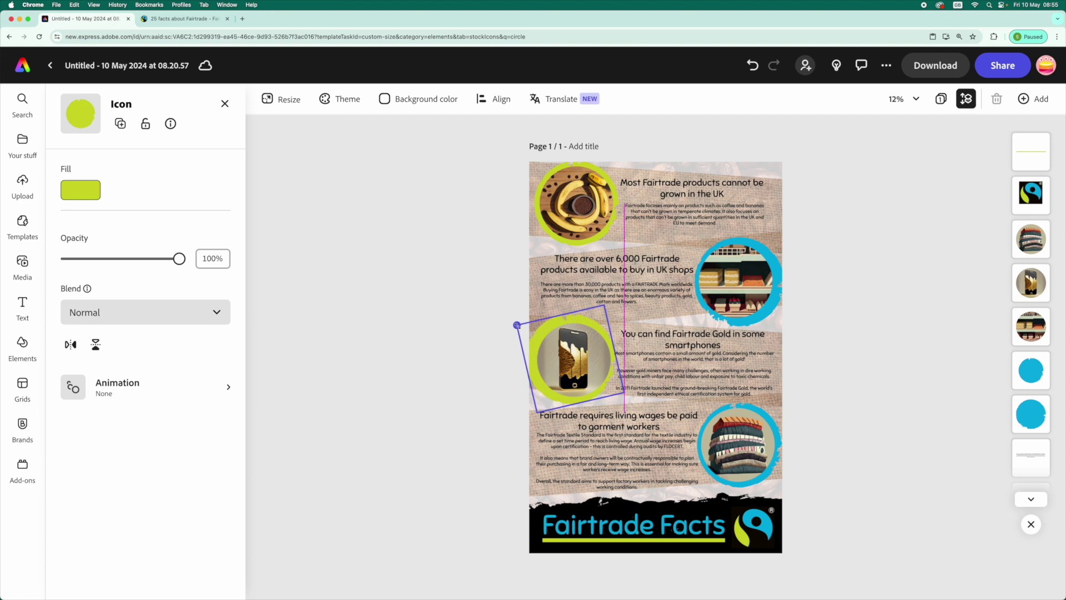
pyautogui.moveTo(522, 334); pyautogui.dragTo(519, 337)
pyautogui.moveTo(572, 419); pyautogui.dragTo(598, 414)
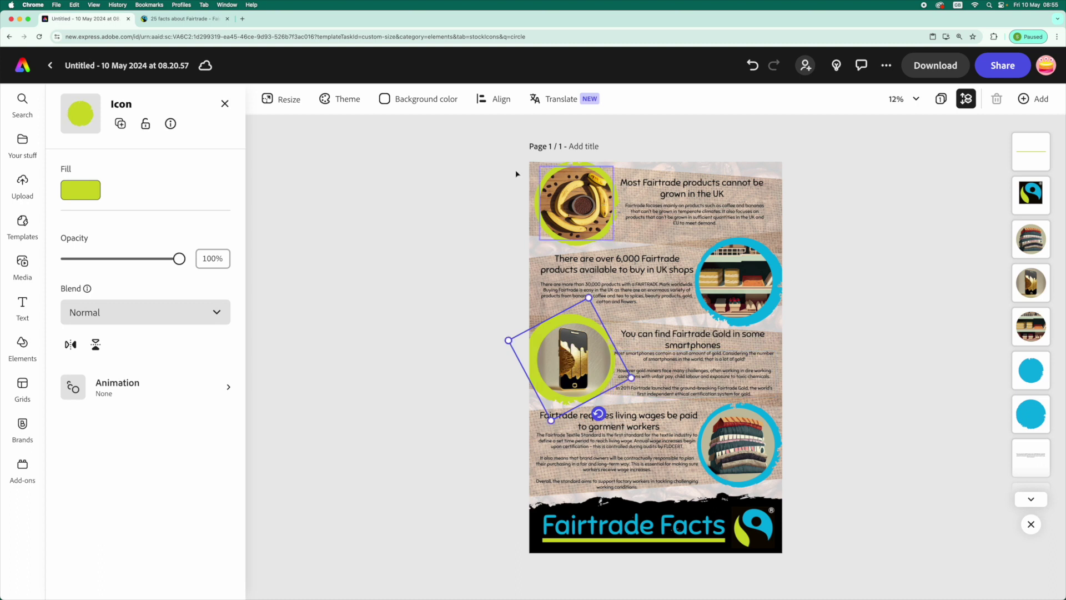
# - Rotate the lime green circle behind the banana picture so its rough edges differ from the other frame
pyautogui.click(600, 167)
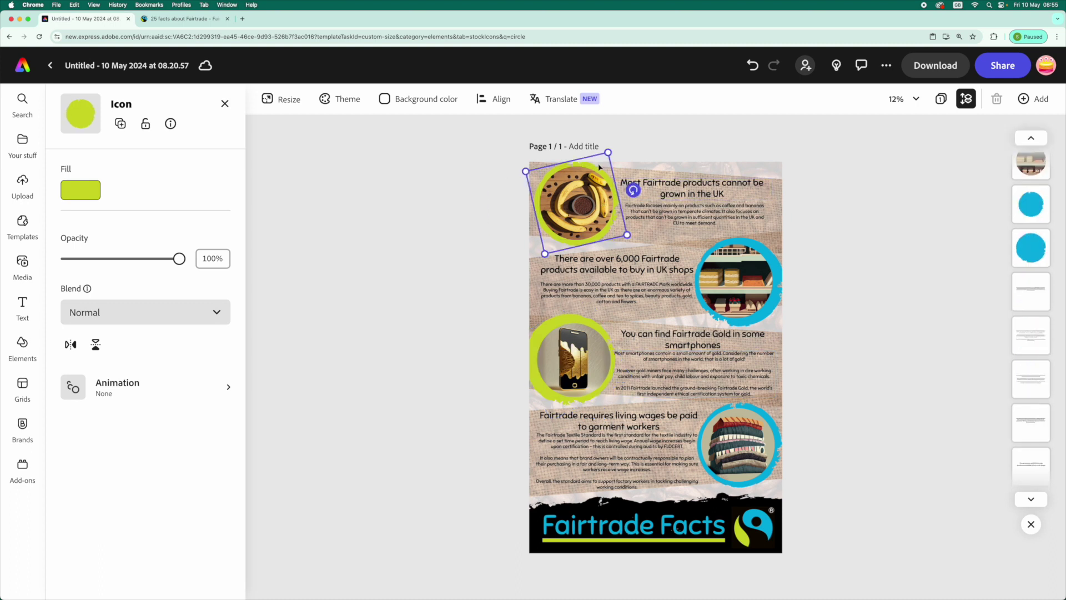
pyautogui.moveTo(634, 191); pyautogui.dragTo(620, 241)
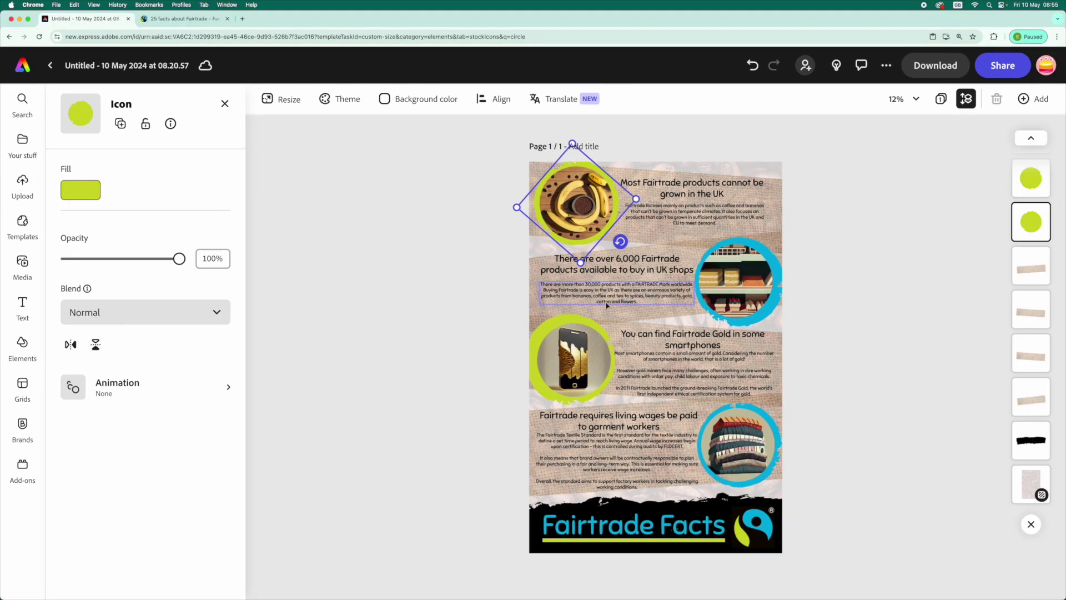
pyautogui.click(555, 361)
pyautogui.click(495, 358)
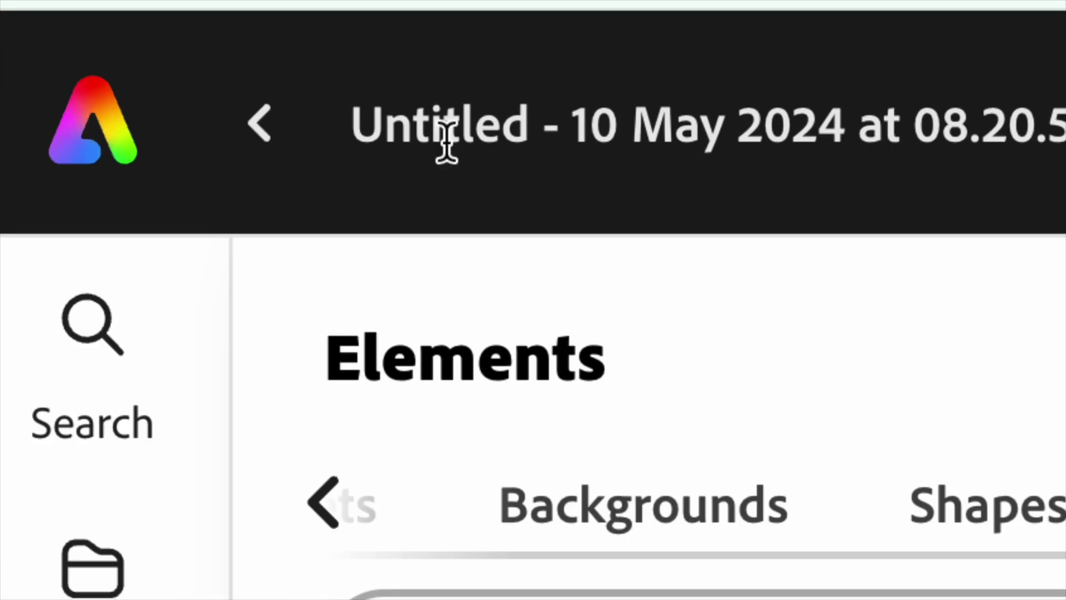
# - Rename the project as "Fairtrade Infographic"
pyautogui.click(83, 68)
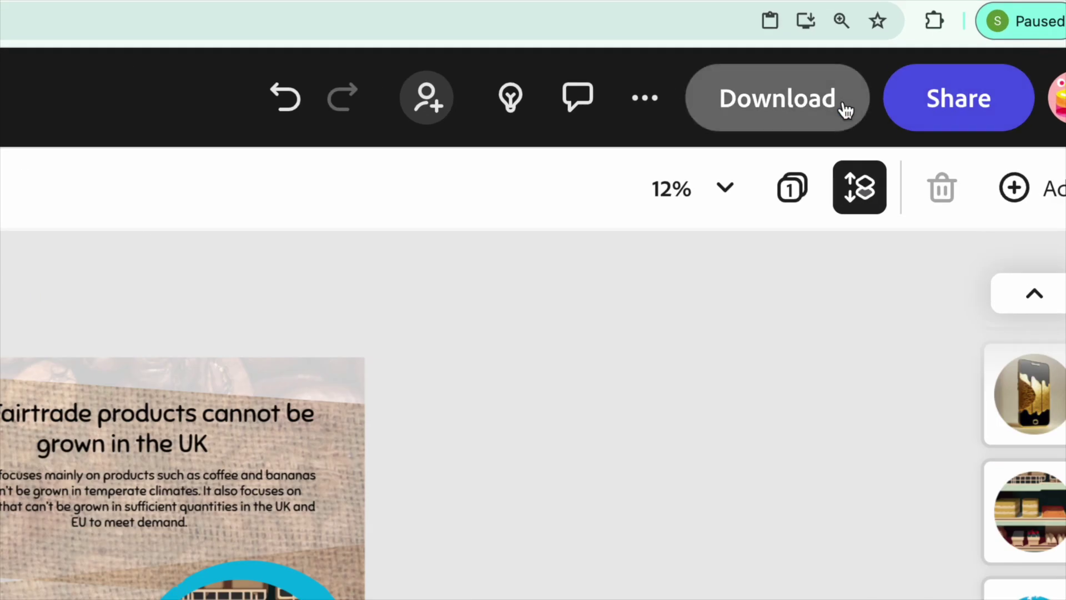
# - Open the download options, try PDF (Best for documents) as the file format and switch back to PNG (Best for images)
pyautogui.click(960, 68)
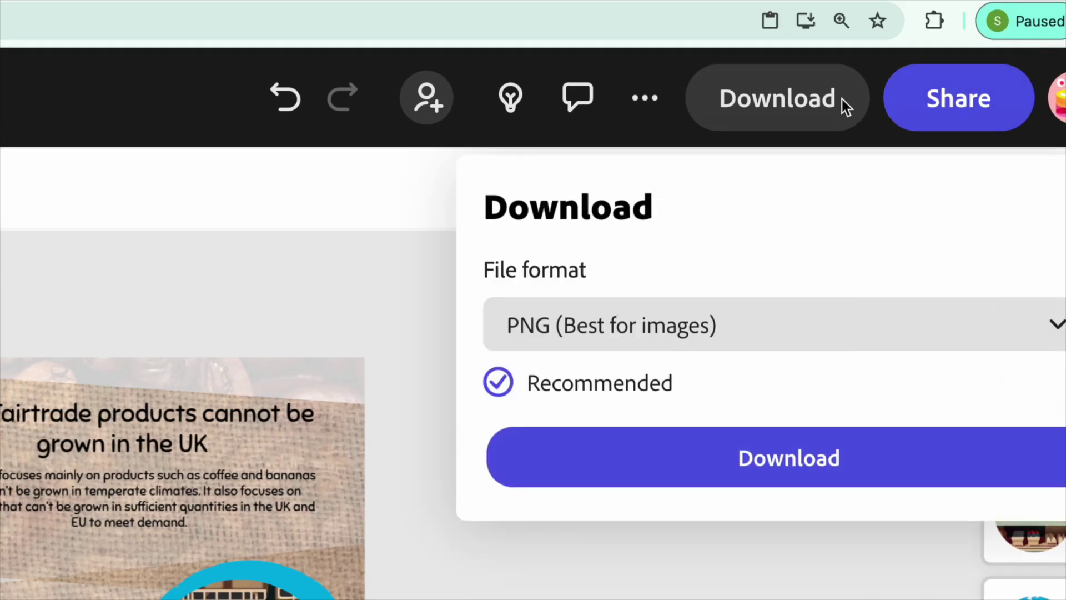
pyautogui.click(717, 332)
pyautogui.click(577, 499)
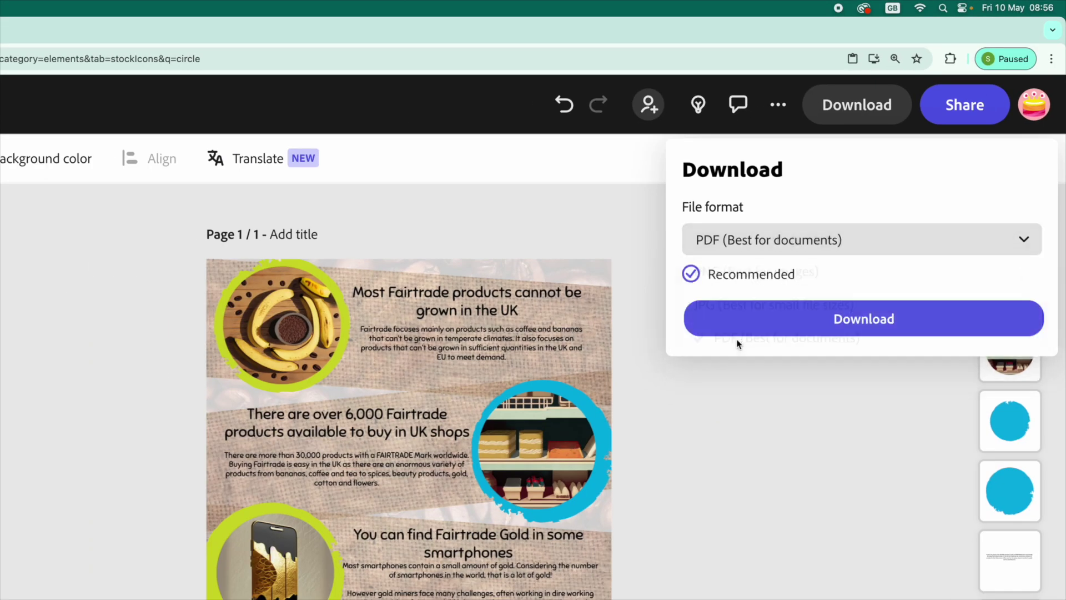
pyautogui.click(838, 238)
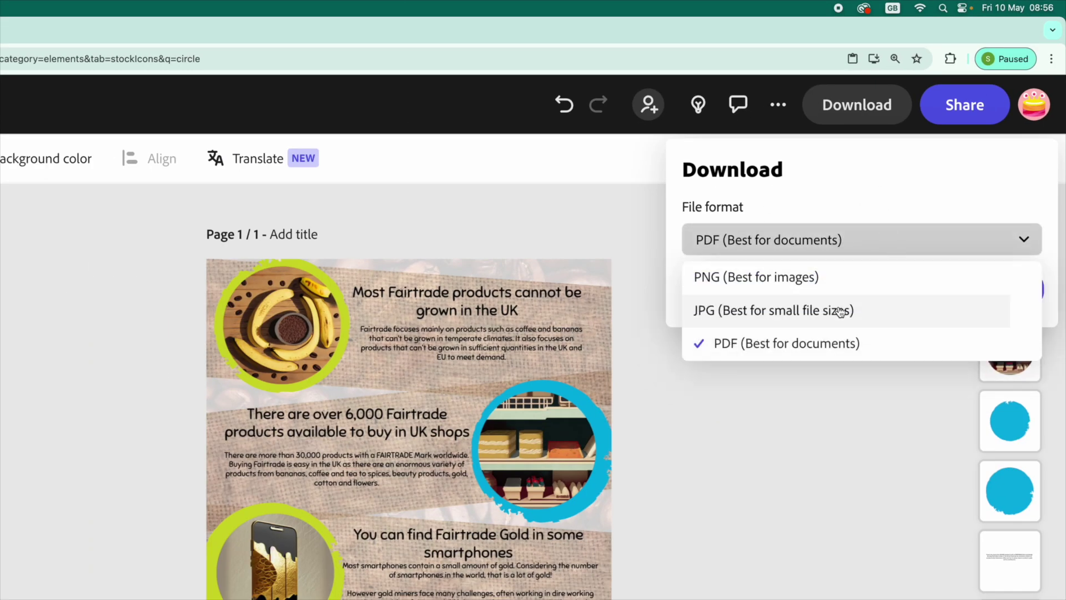
pyautogui.click(720, 284)
# - Publish the poster to the web as a link with the title "Fairtrade Infographic"
pyautogui.click(961, 108)
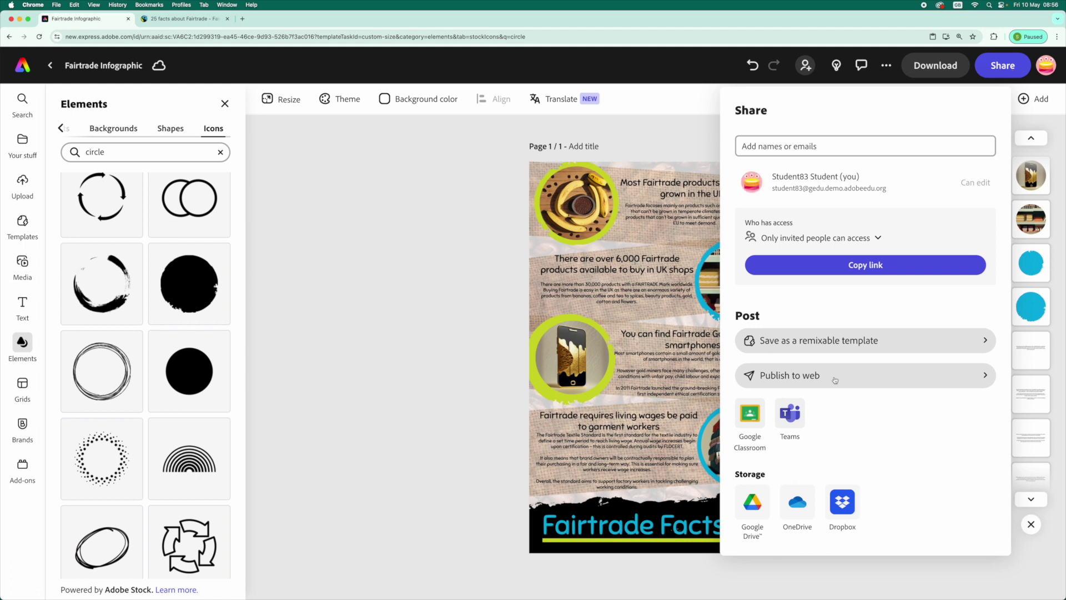
pyautogui.click(773, 382)
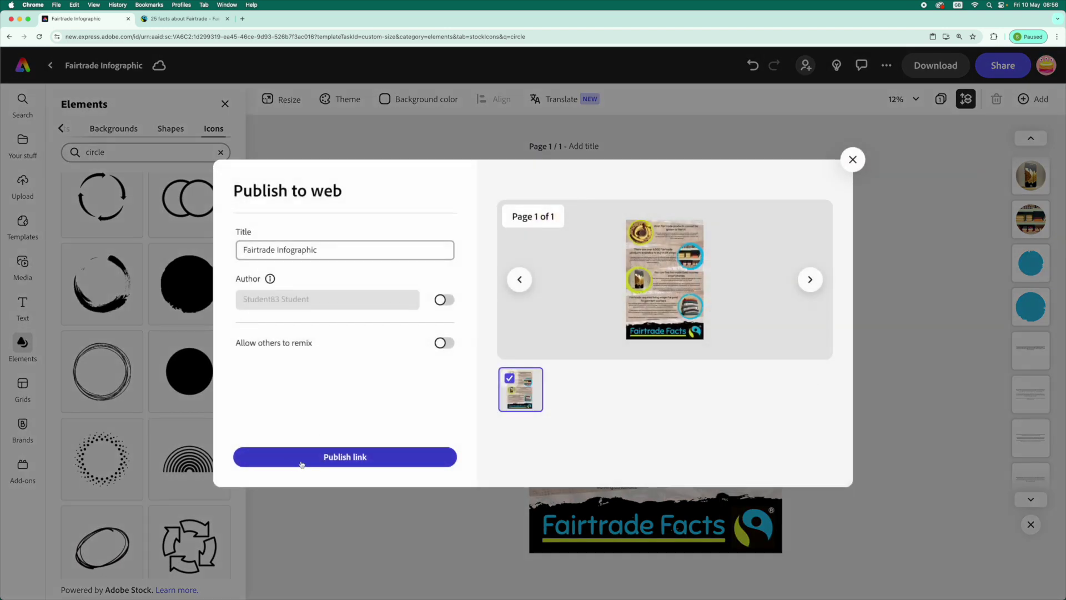
pyautogui.click(302, 464)
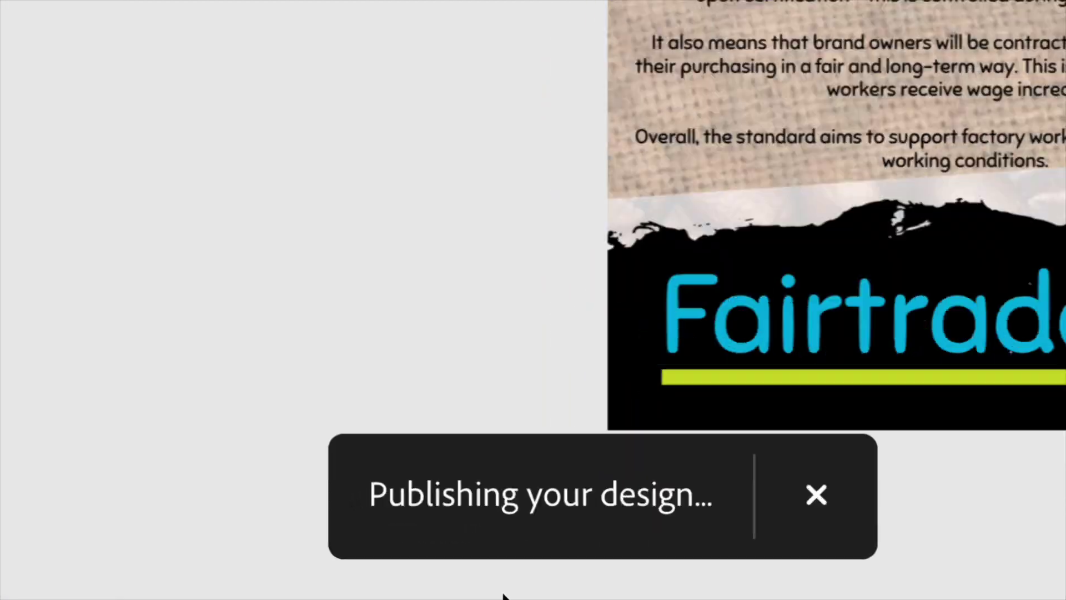